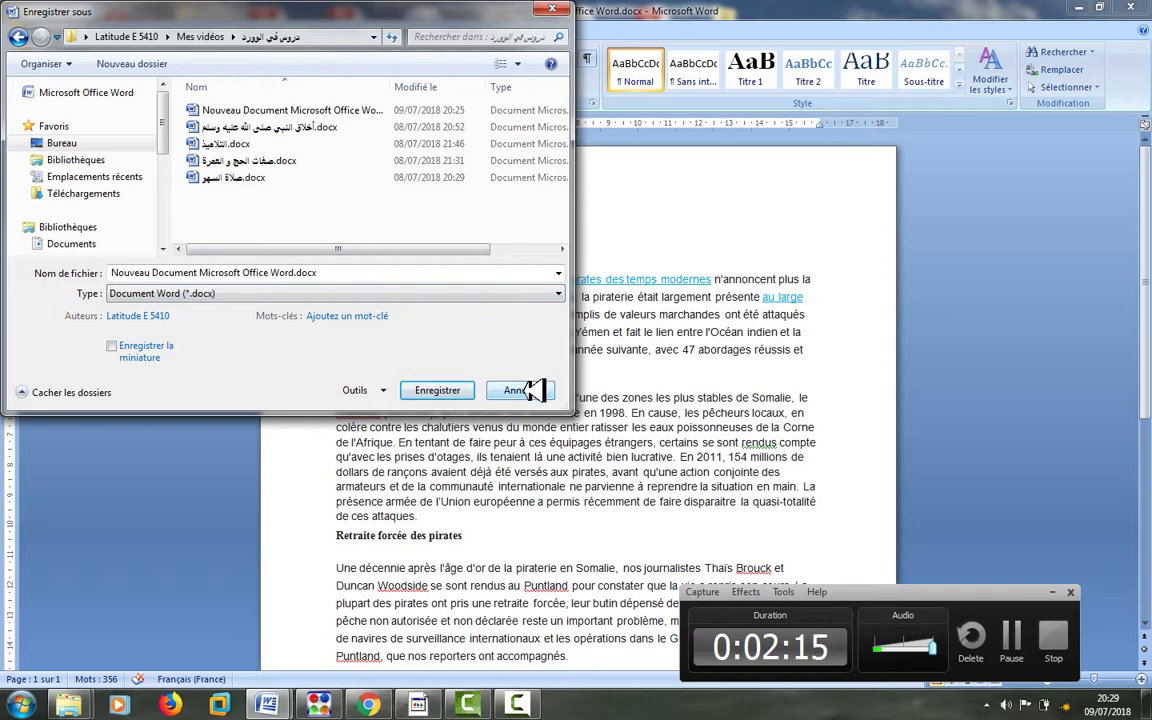
Cancel the Save As dialog and remove bold from the whole title "Les pirates somalis".
click(527, 388)
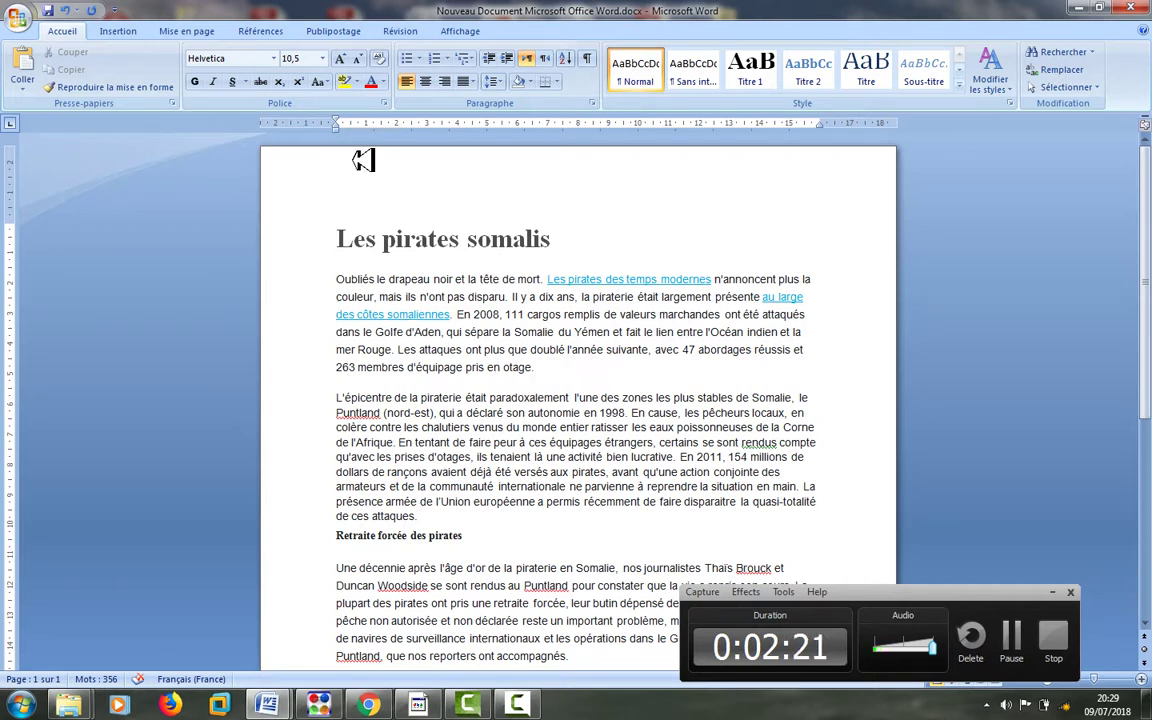
click(346, 237)
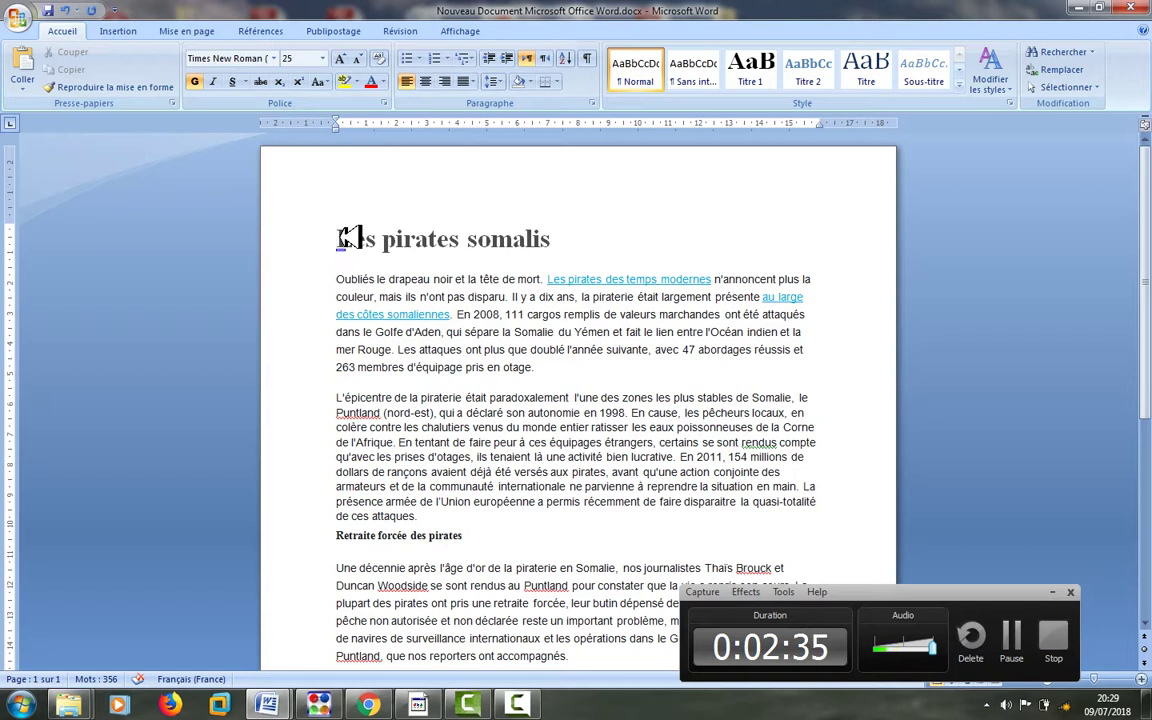
key(shift+Right)
key(shift+Right)
key(shift+Right)
key(shift+Right)
key(shift+Right)
key(shift+Right)
key(shift+Right)
key(shift+Right)
key(shift+Right)
key(shift+Right)
key(shift+Right)
key(shift+Right)
key(shift+Right)
key(shift+Right)
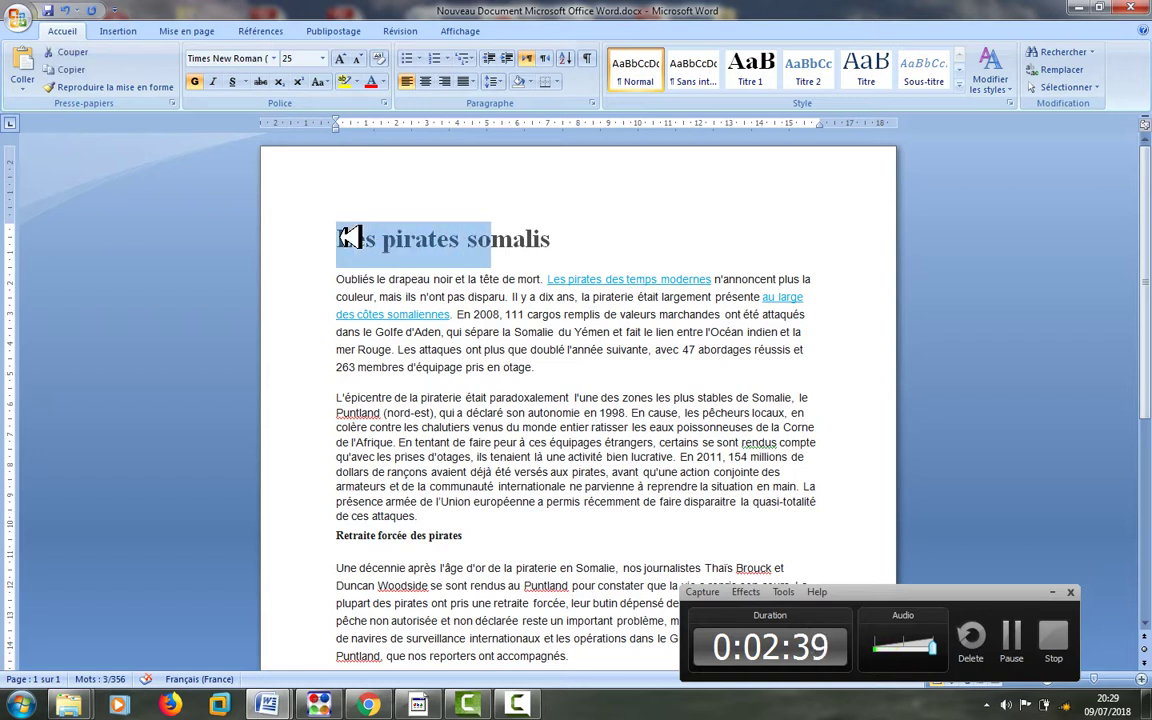
key(shift+Right)
key(shift+Right)
key(shift+Right)
key(shift+Right)
key(shift+Right)
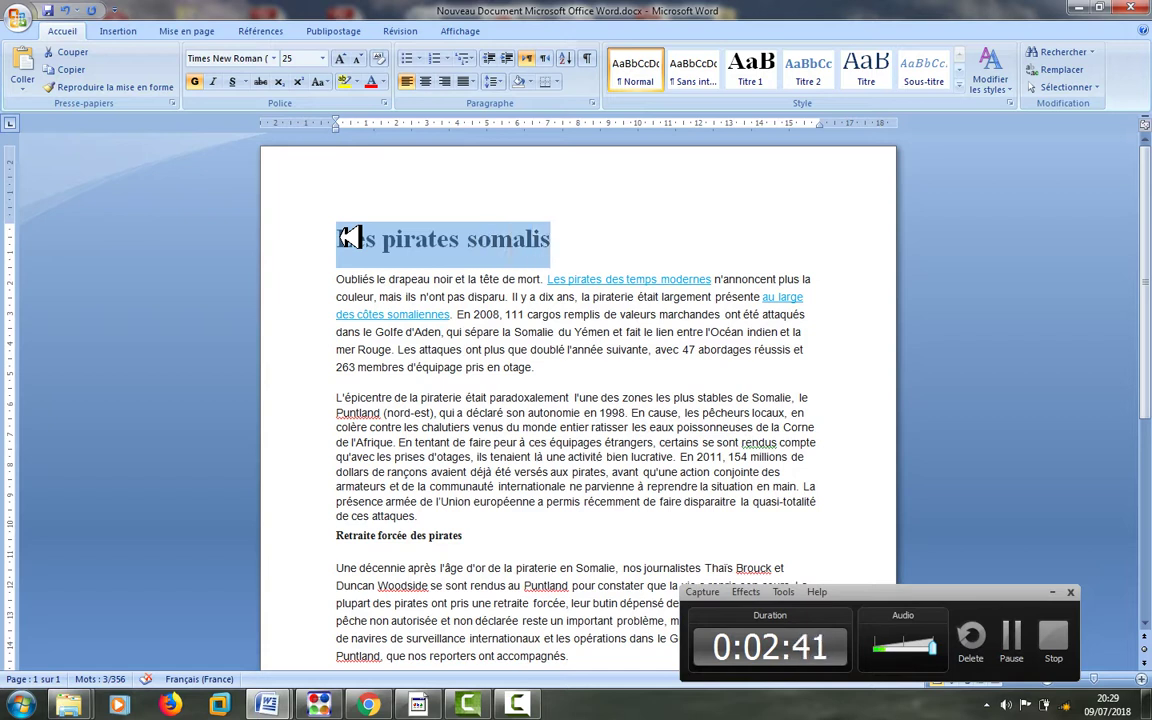
key(ctrl+g)
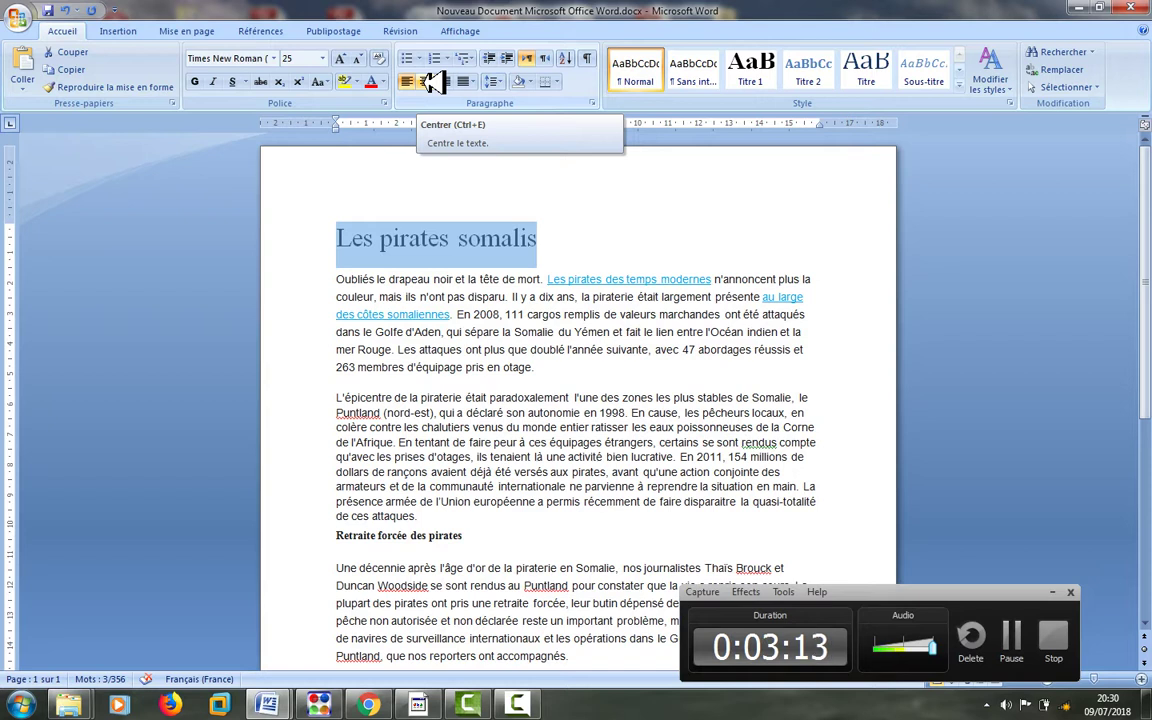
Try centre, right and left alignment on the title "Les pirates somalis", leaving it centred.
click(340, 240)
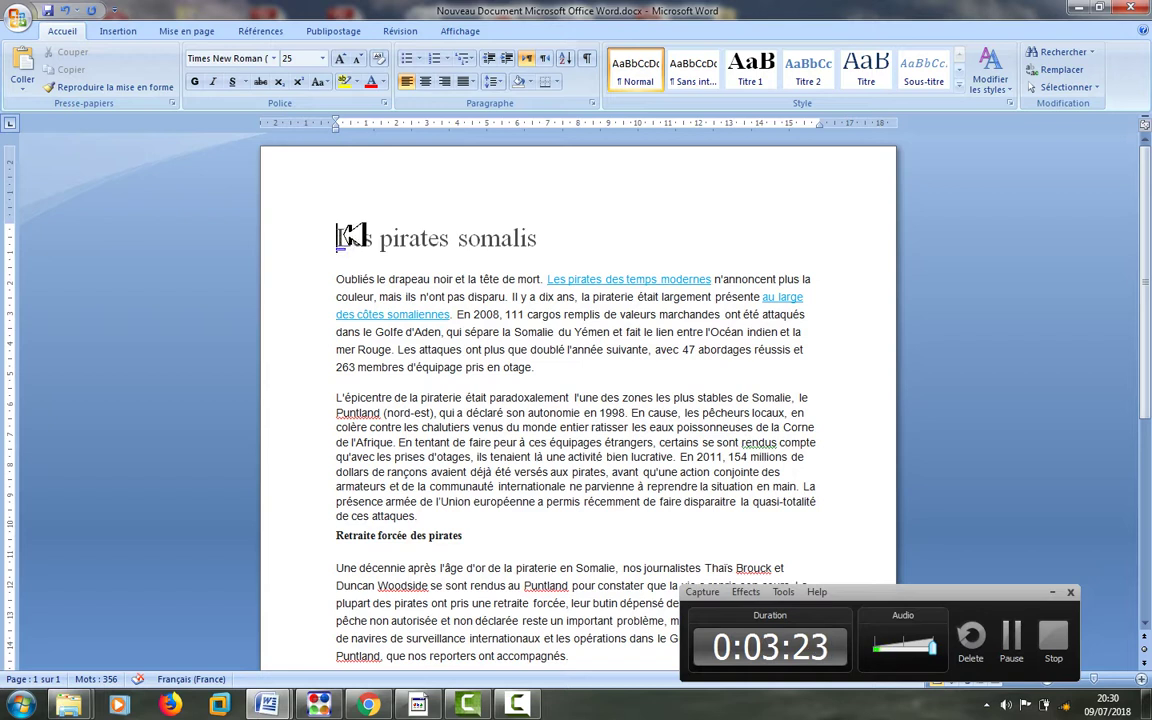
drag(347, 237, 560, 238)
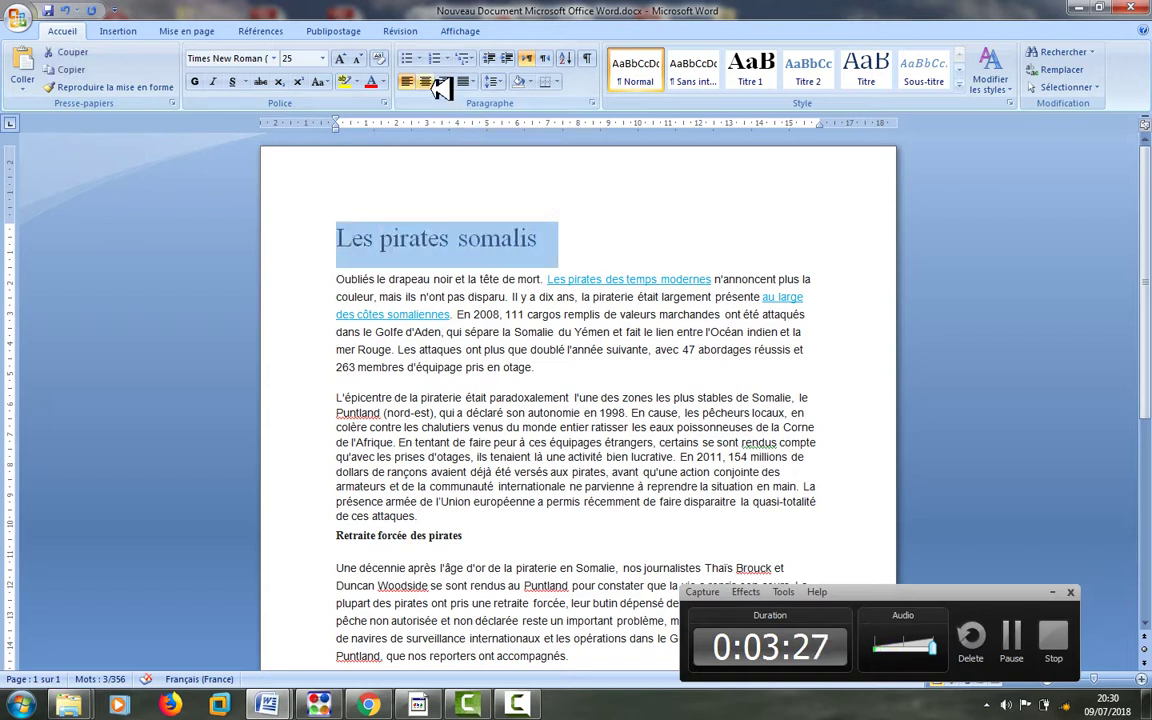
click(436, 83)
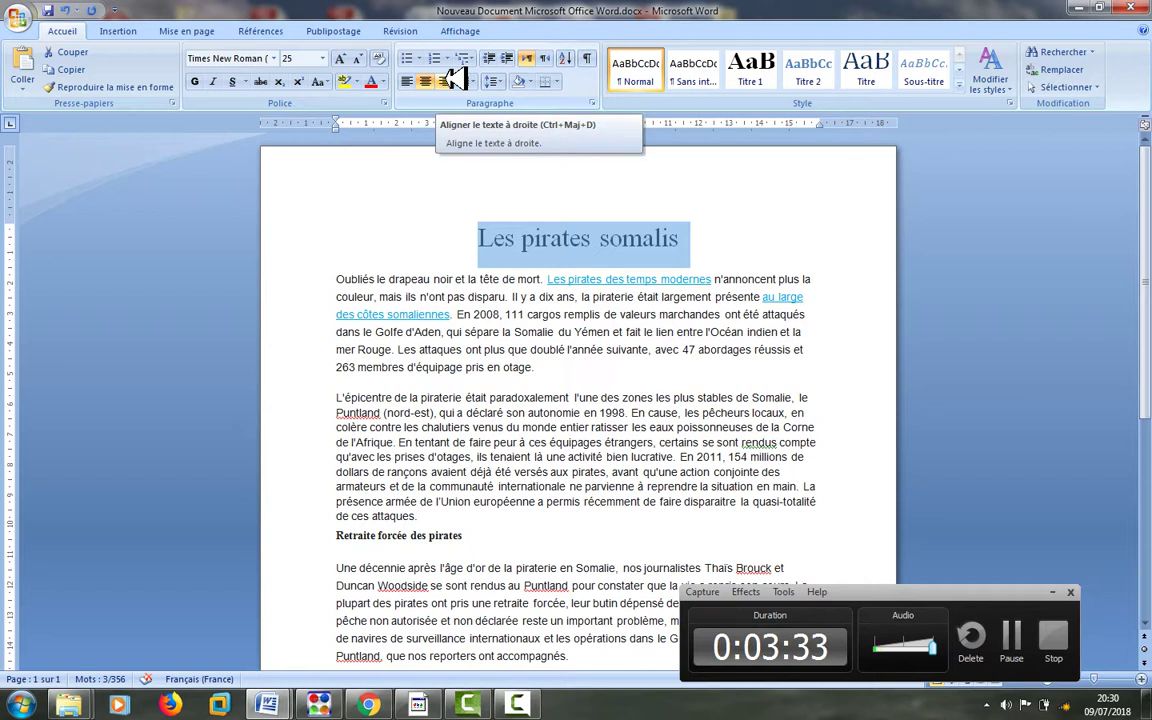
click(451, 78)
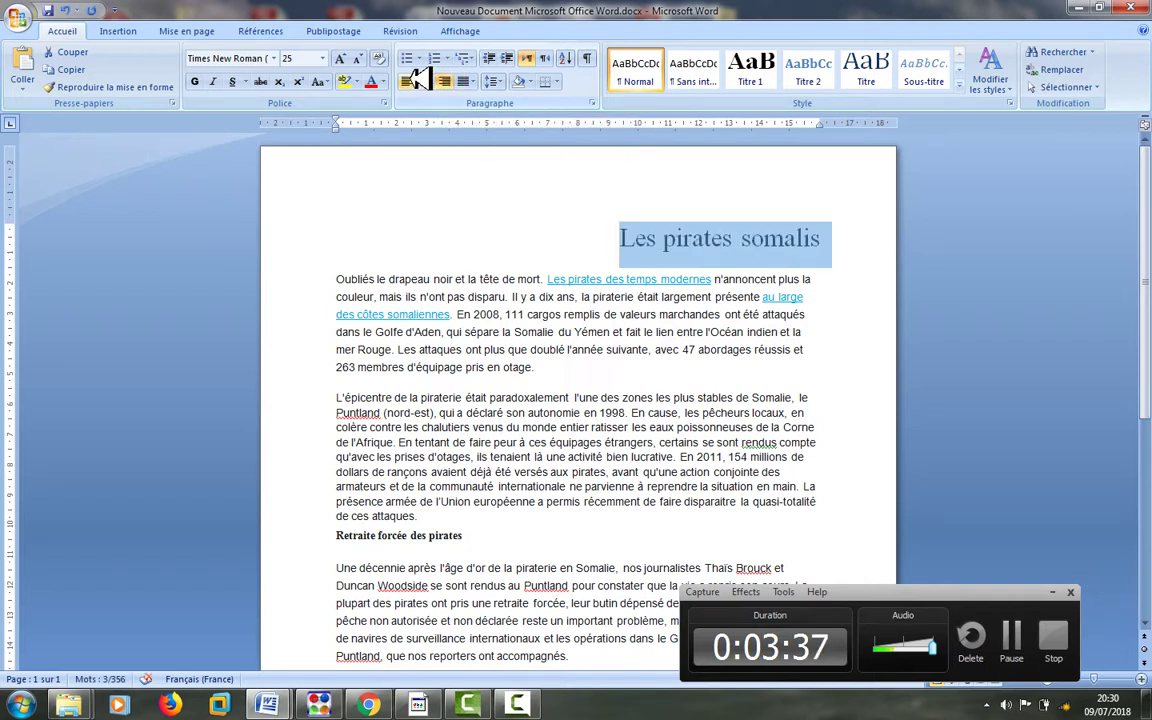
click(410, 80)
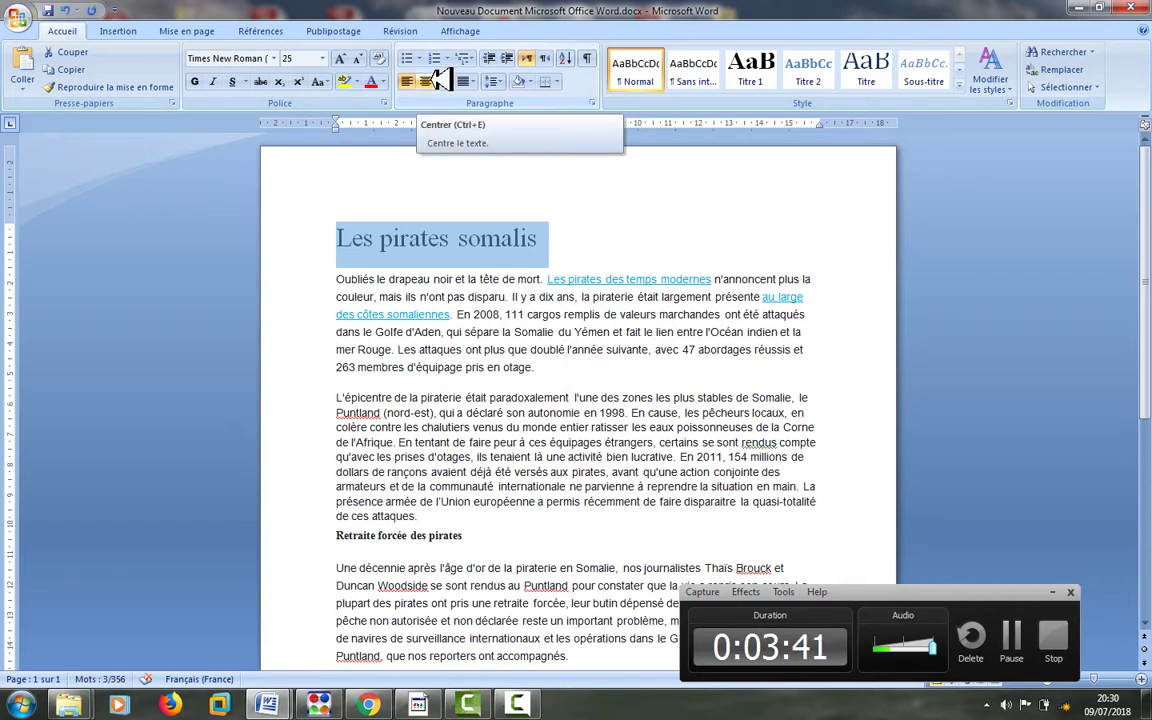
click(441, 80)
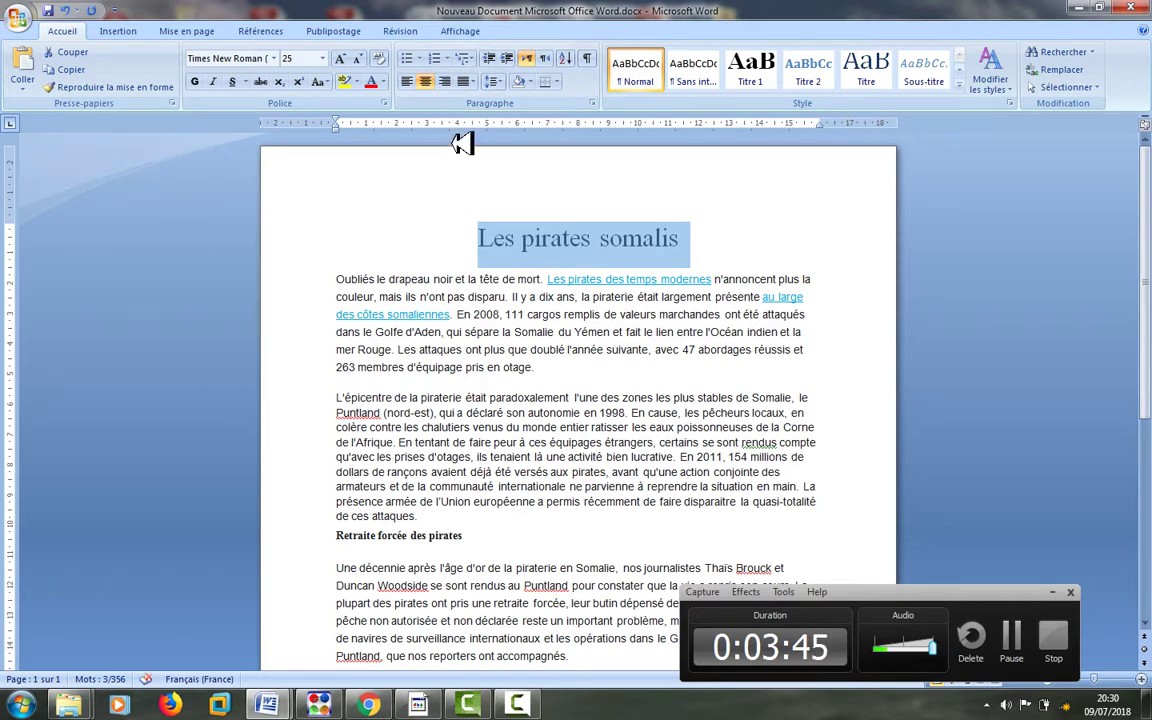
Set the title's font to the Arial (Corps) theme font and reduce its size to 22.
click(277, 59)
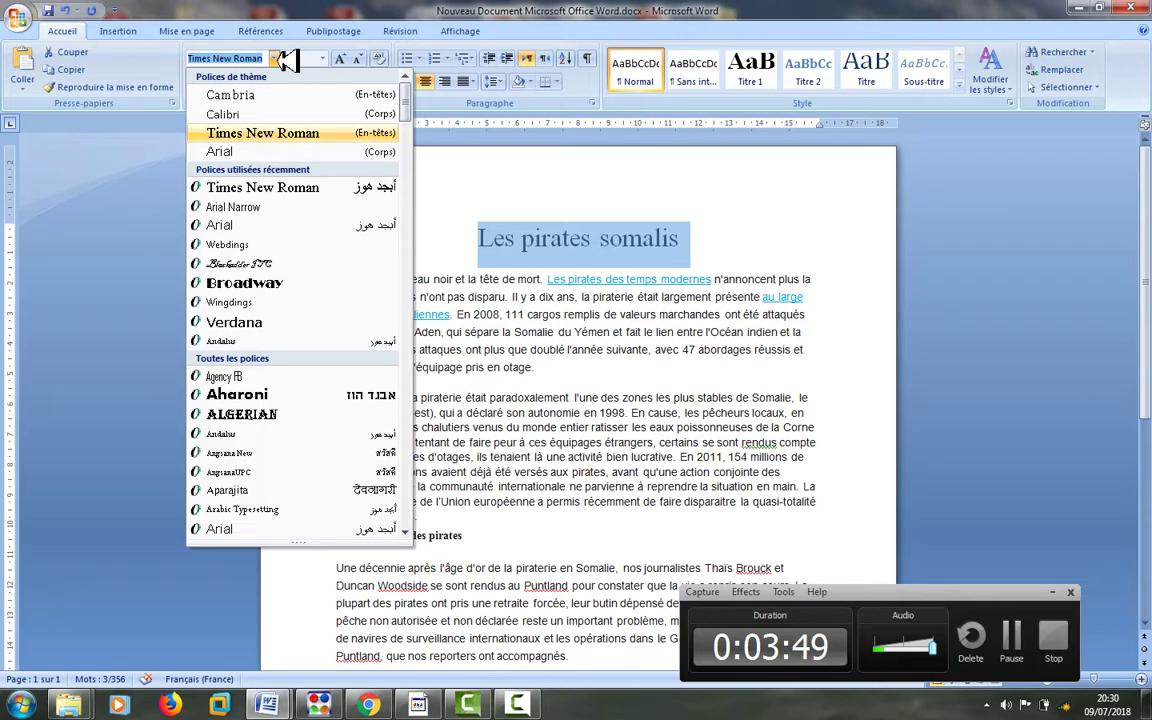
click(277, 151)
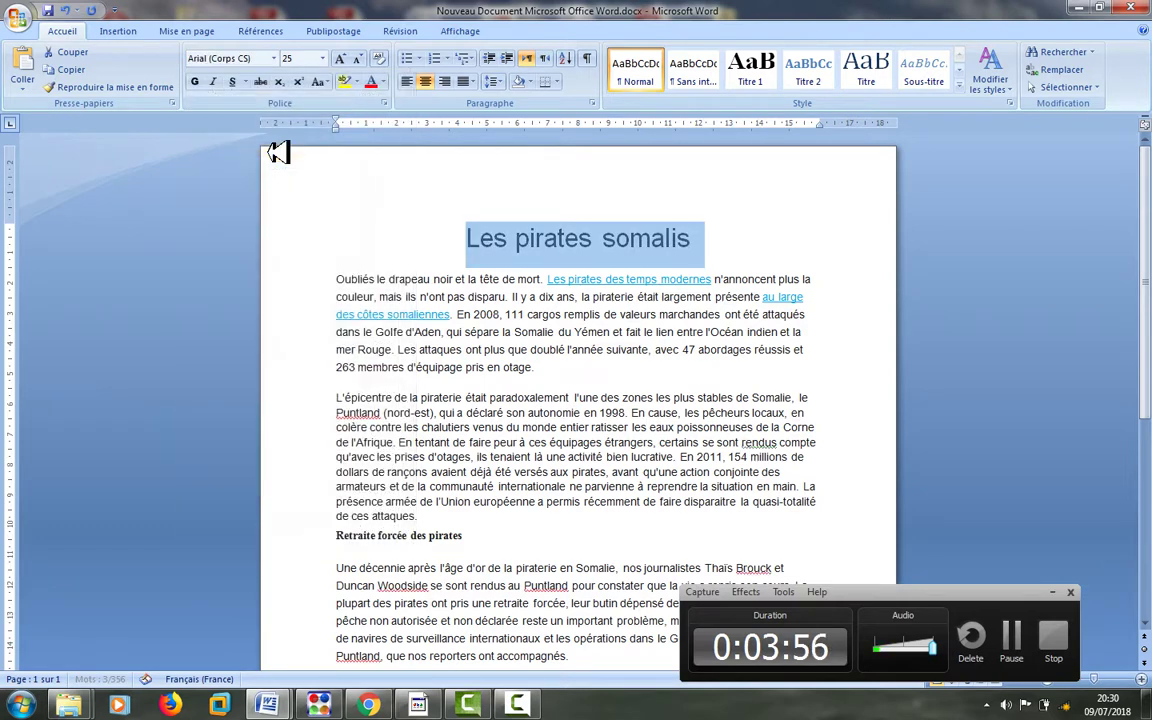
click(360, 57)
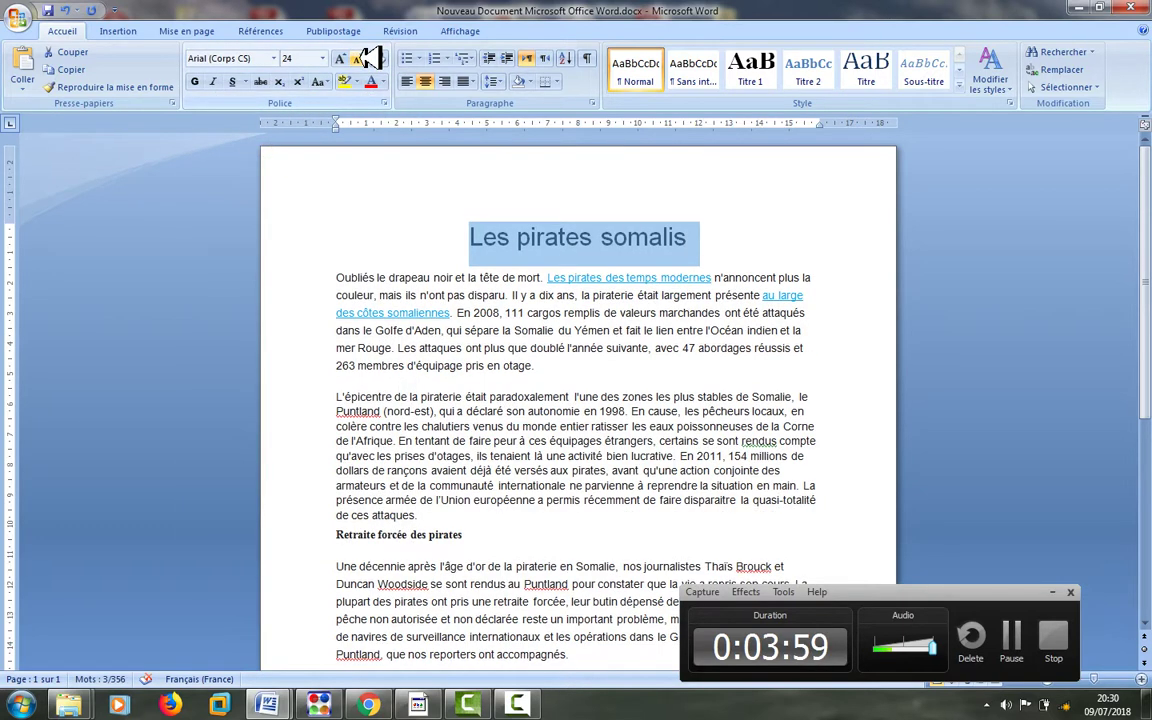
click(366, 57)
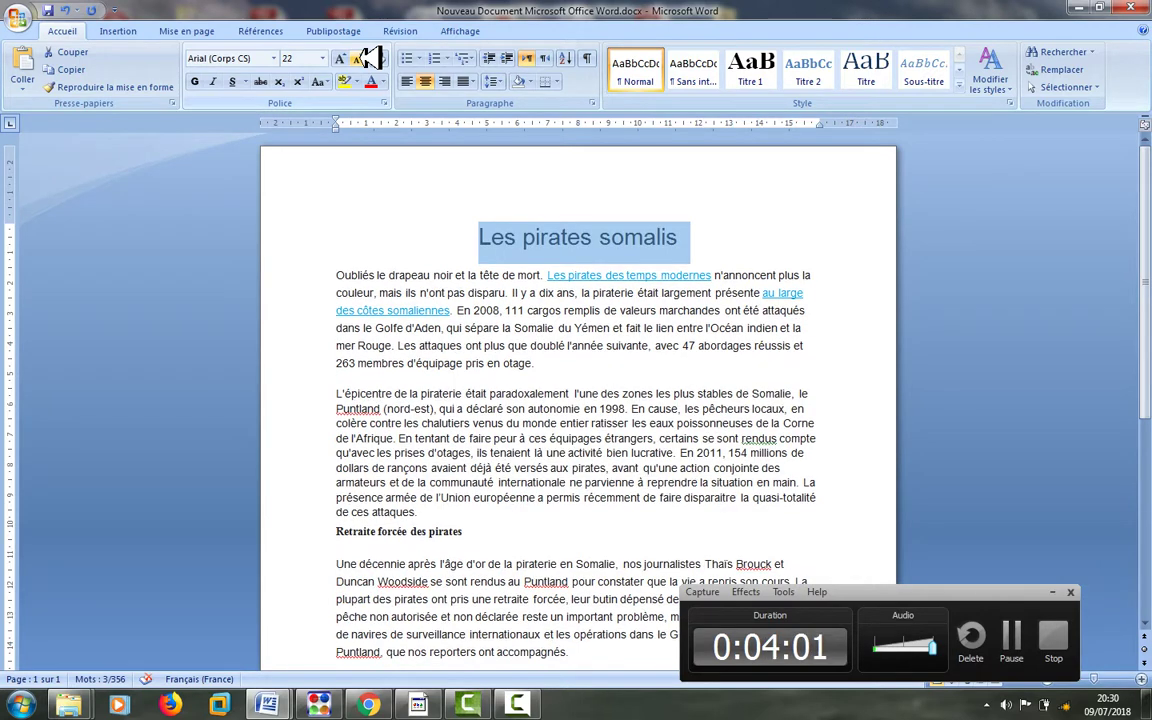
Make the title bold and italic with a dashed underline.
click(200, 80)
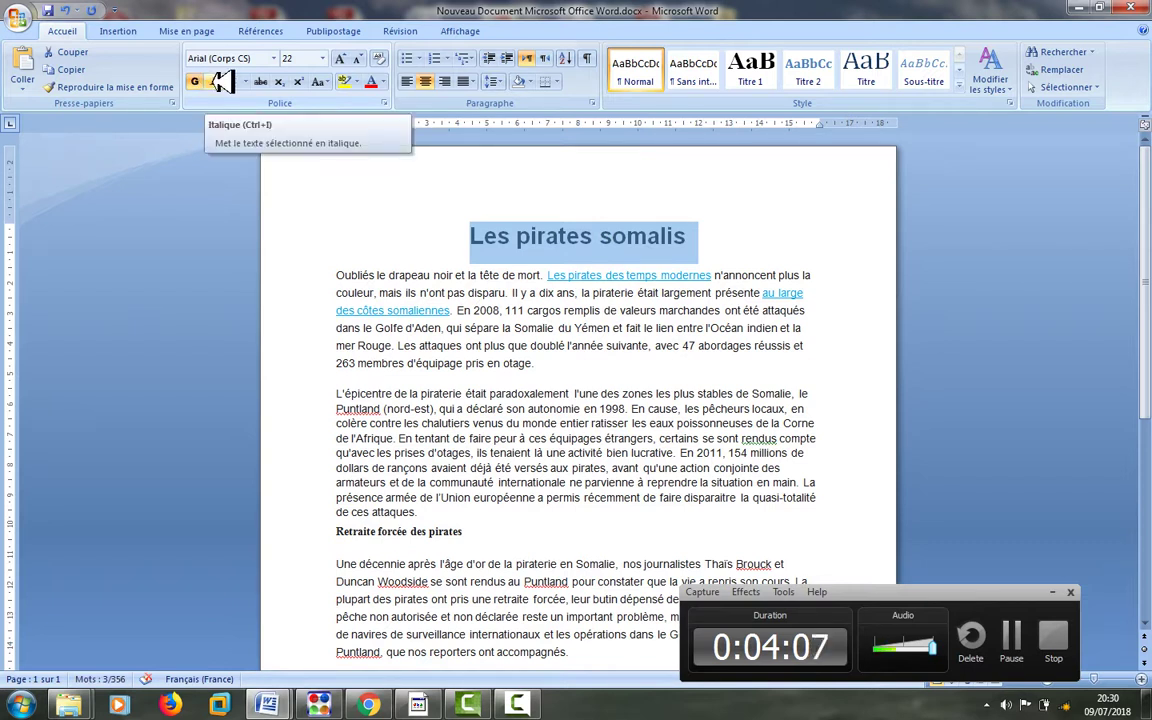
click(218, 82)
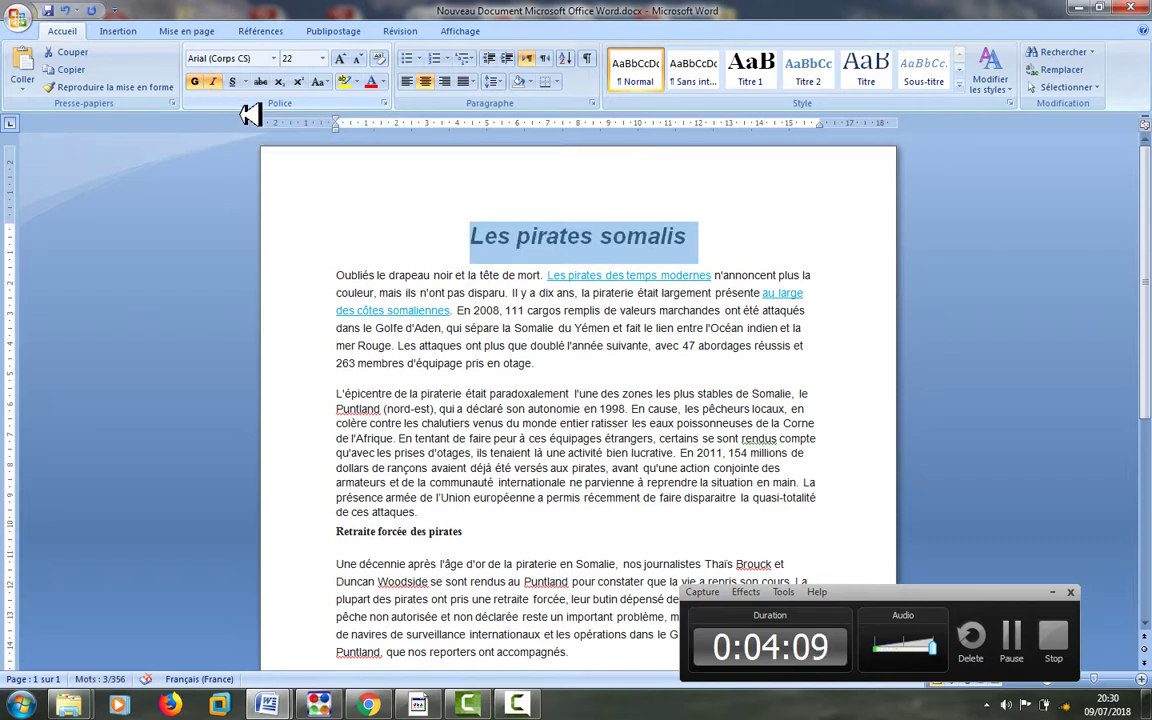
click(246, 81)
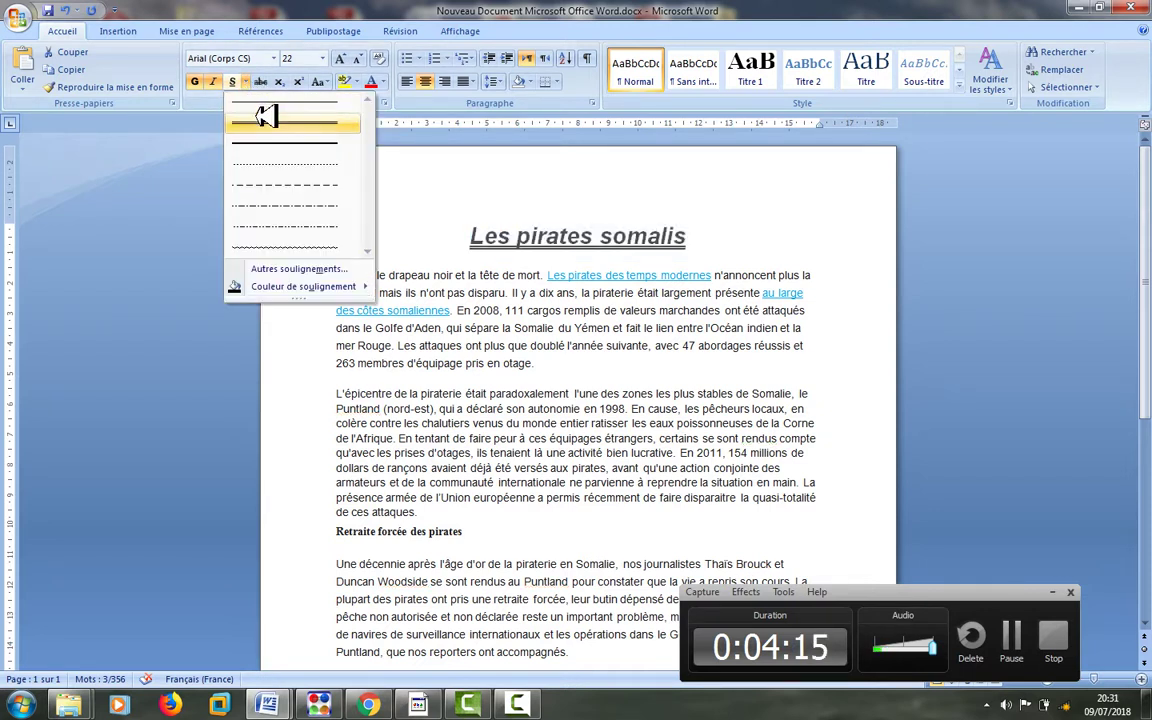
click(282, 180)
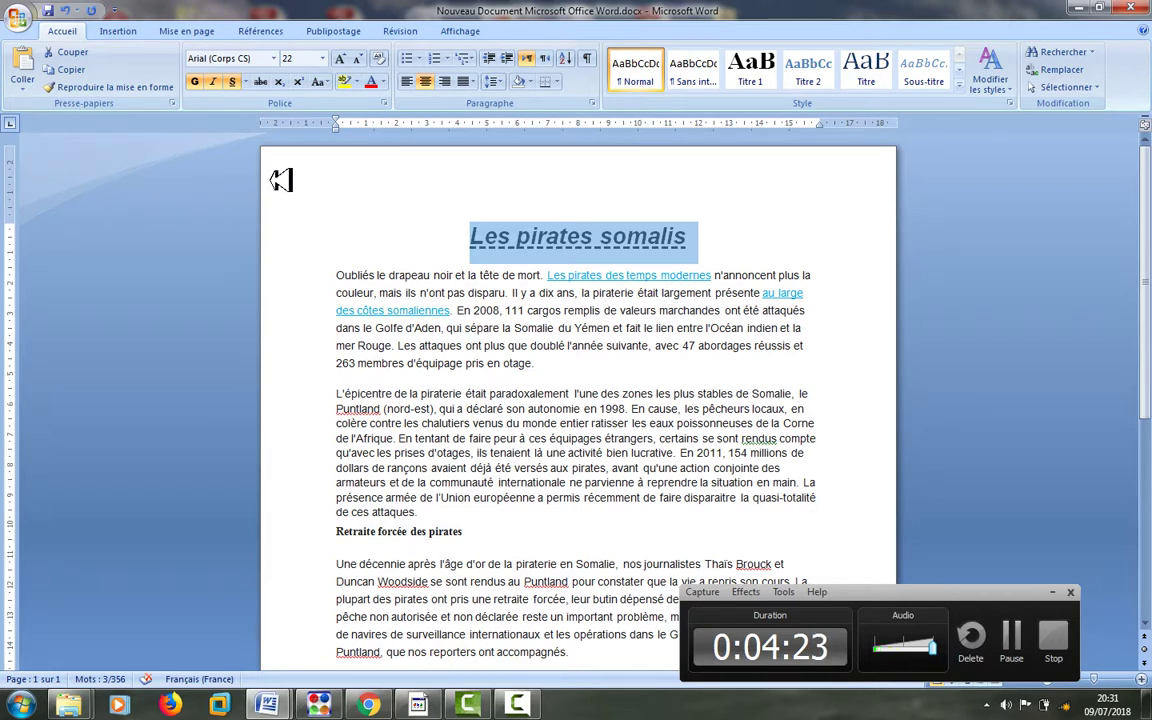
Colour the title text in an olive-tan theme shade and highlight the title in bright green.
click(392, 83)
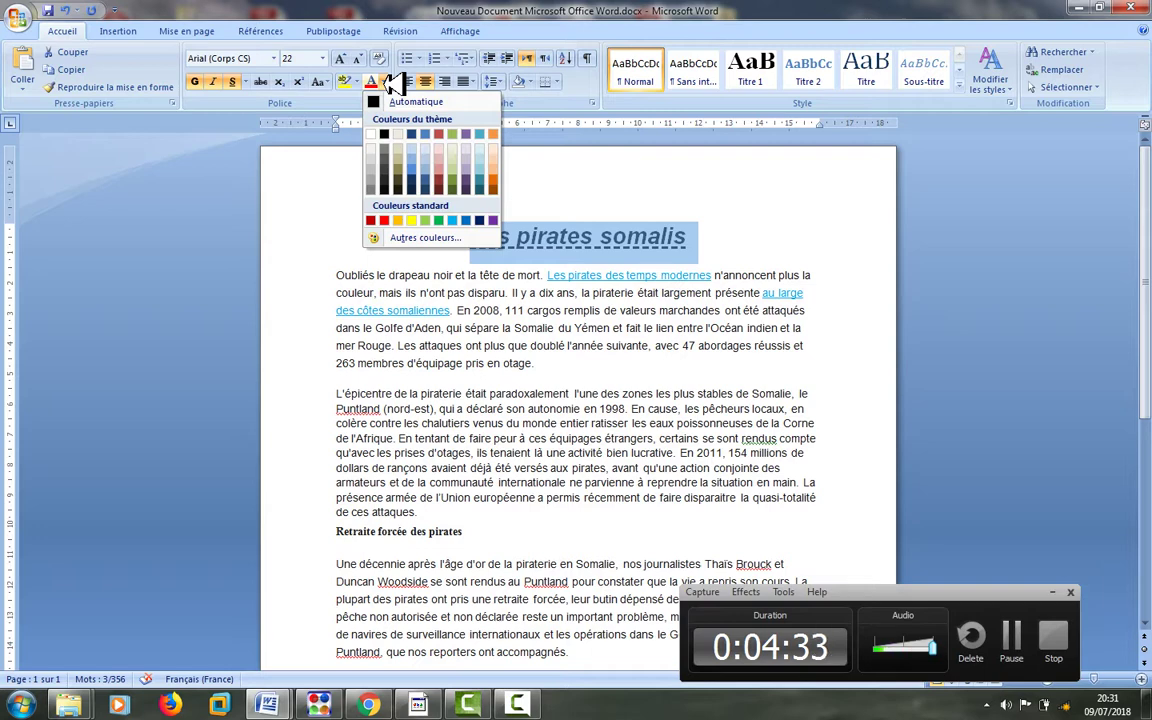
click(410, 165)
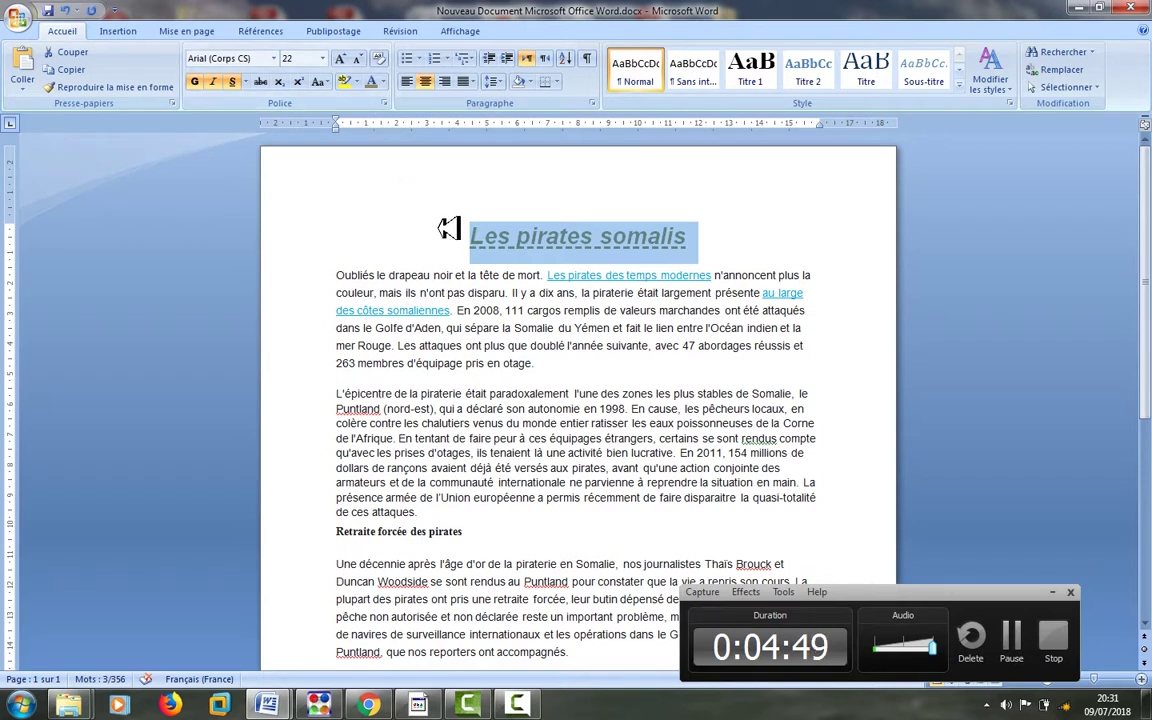
click(479, 240)
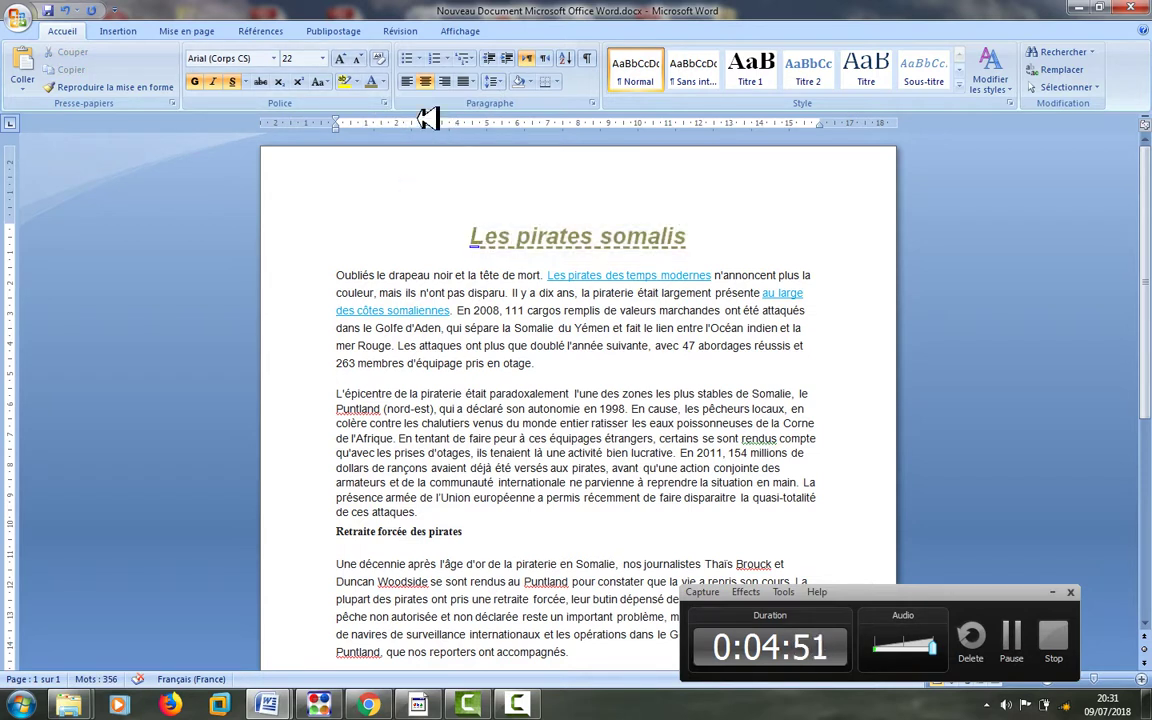
drag(474, 240, 630, 244)
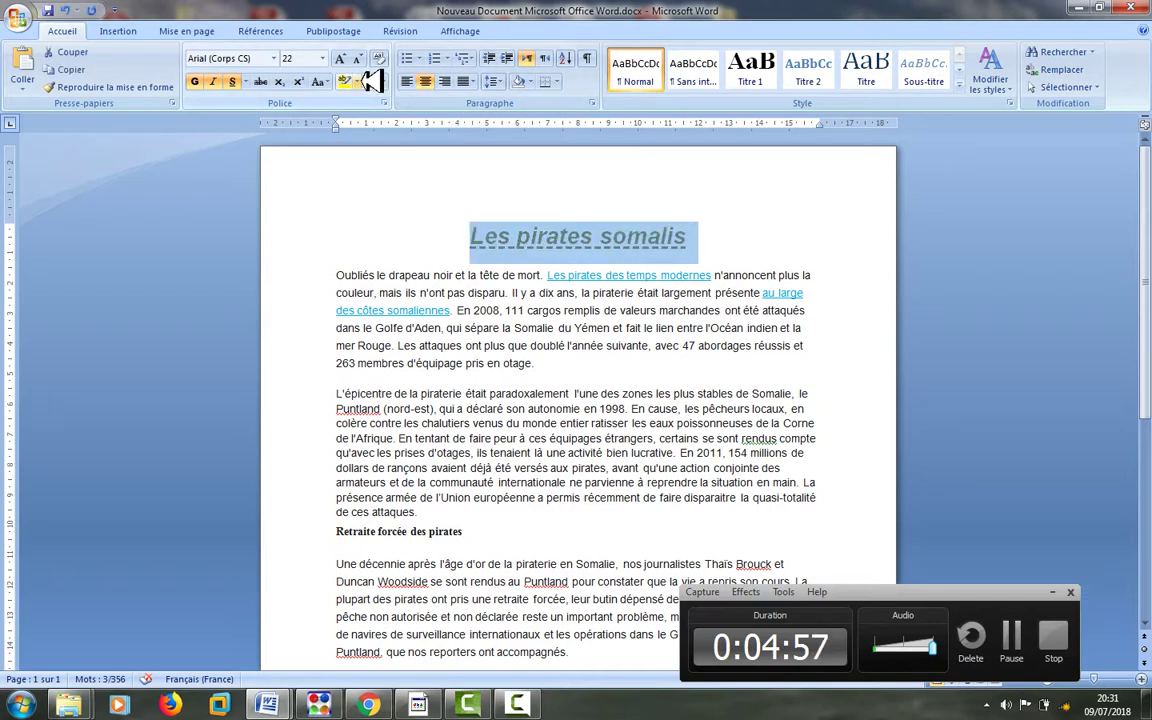
click(361, 82)
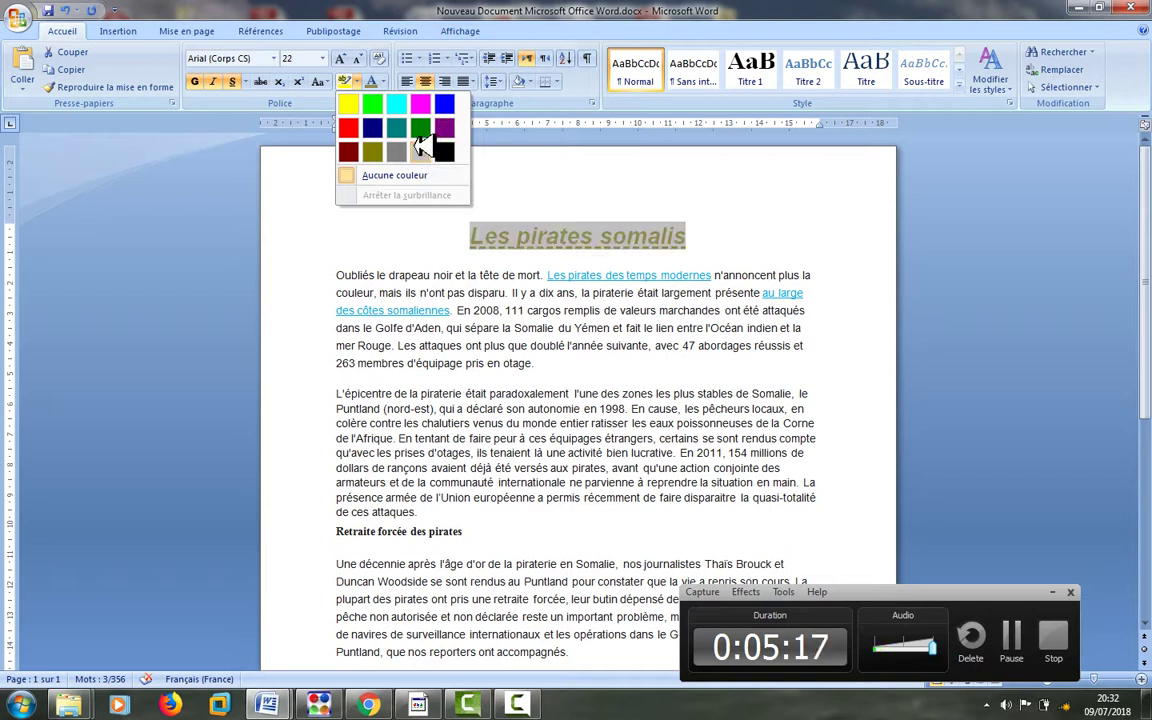
click(371, 104)
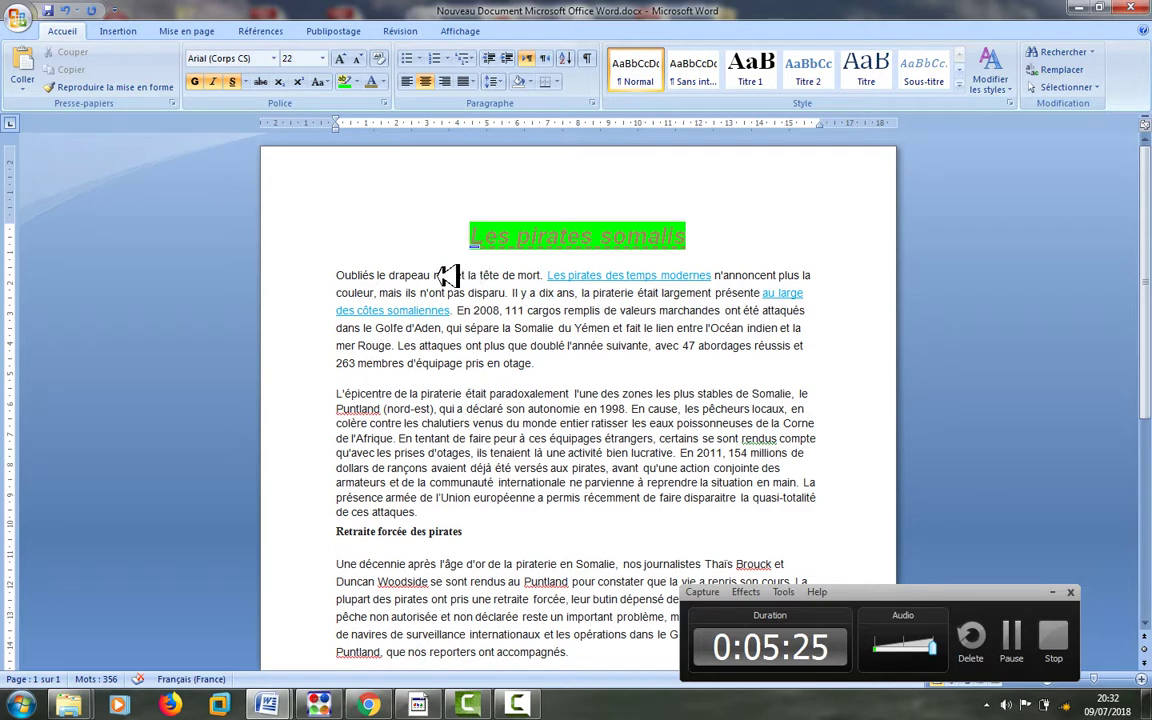
Set the first body paragraph, starting "Oubliés le drapeau noir", to Times New Roman at size 12.
click(341, 275)
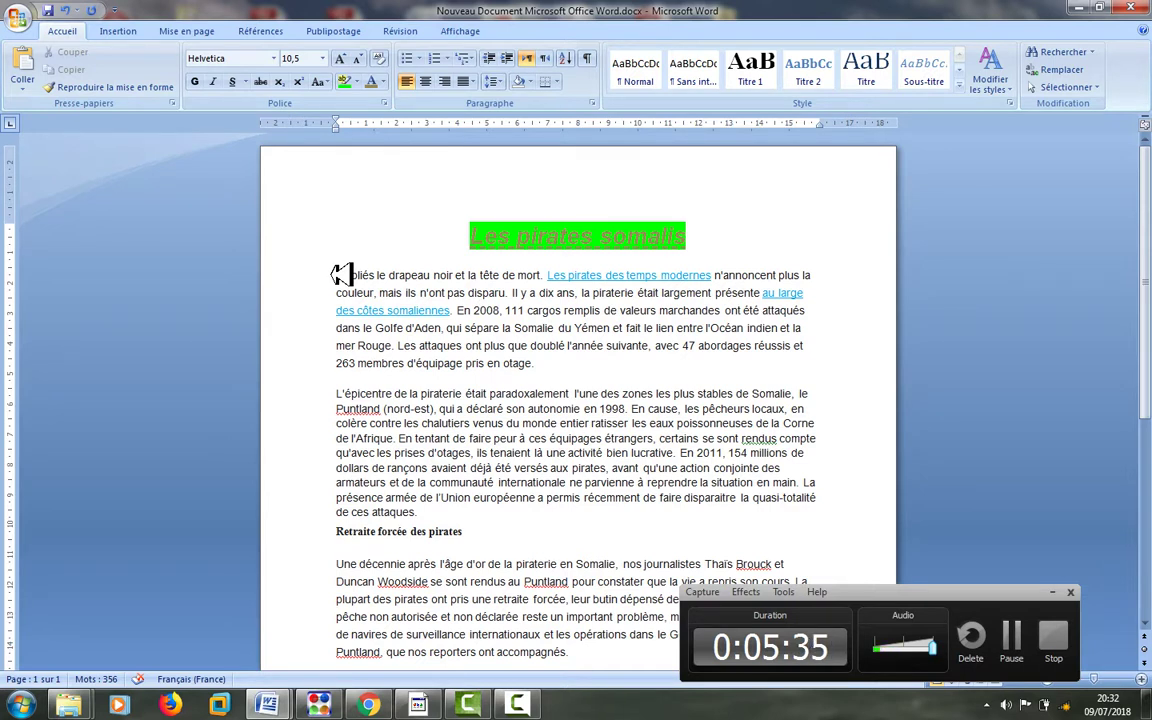
drag(338, 275, 566, 362)
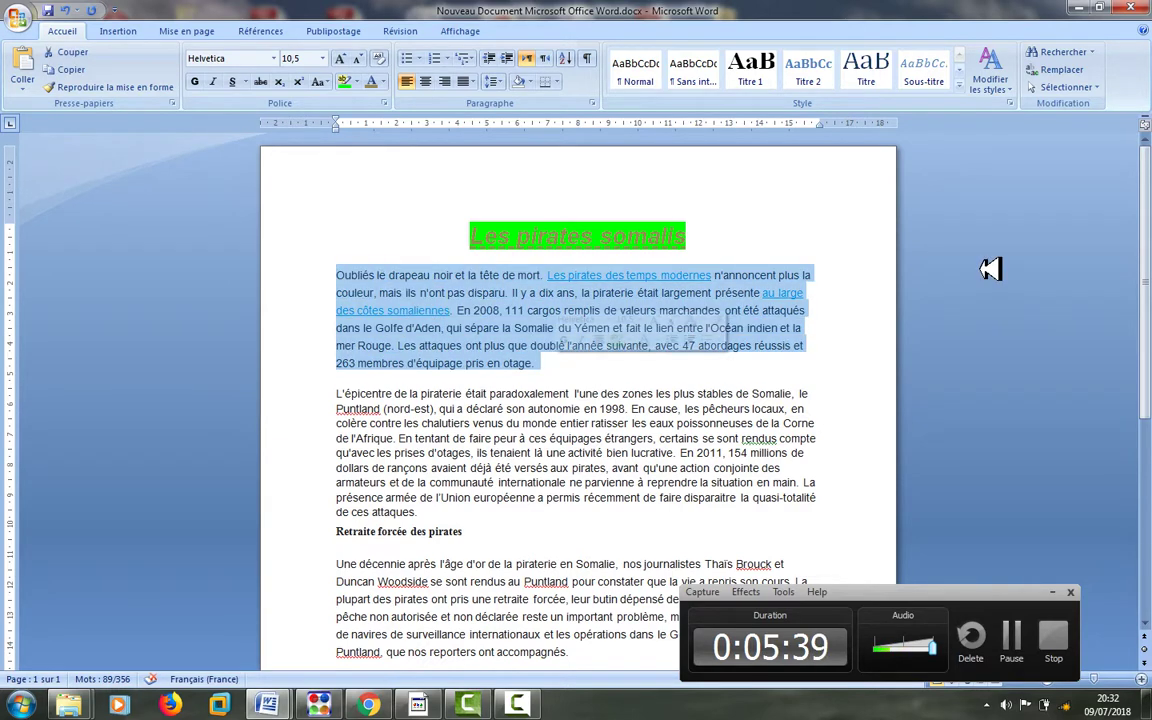
drag(1150, 205, 1150, 262)
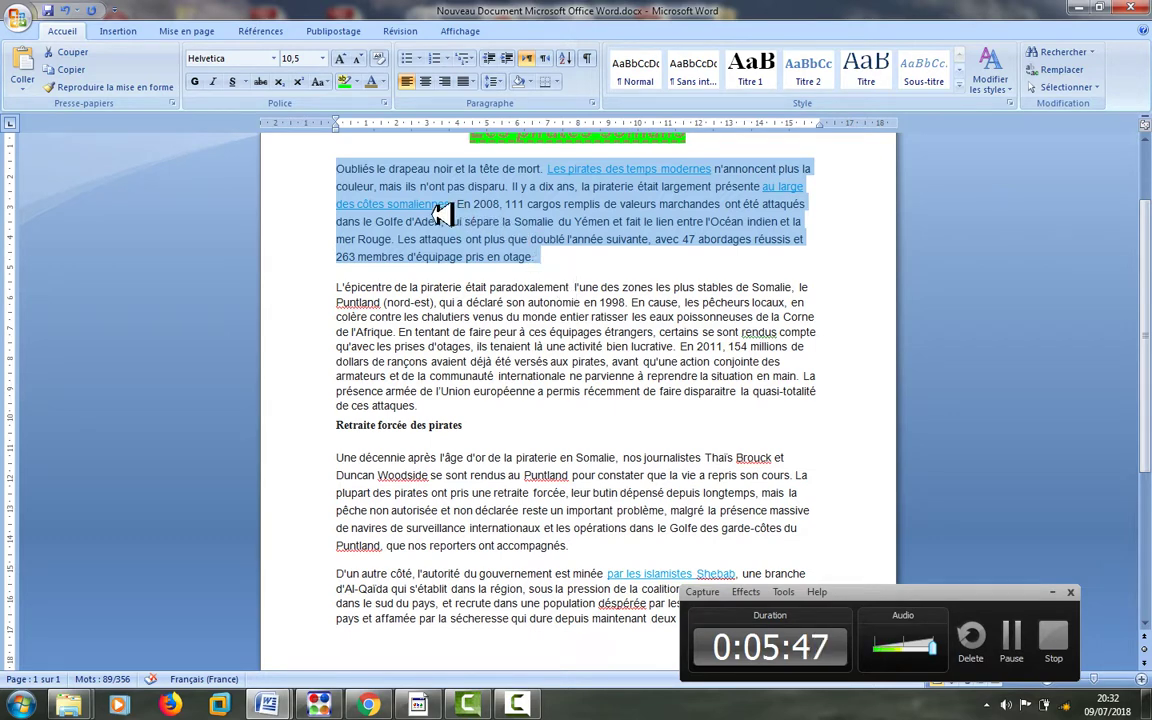
click(273, 58)
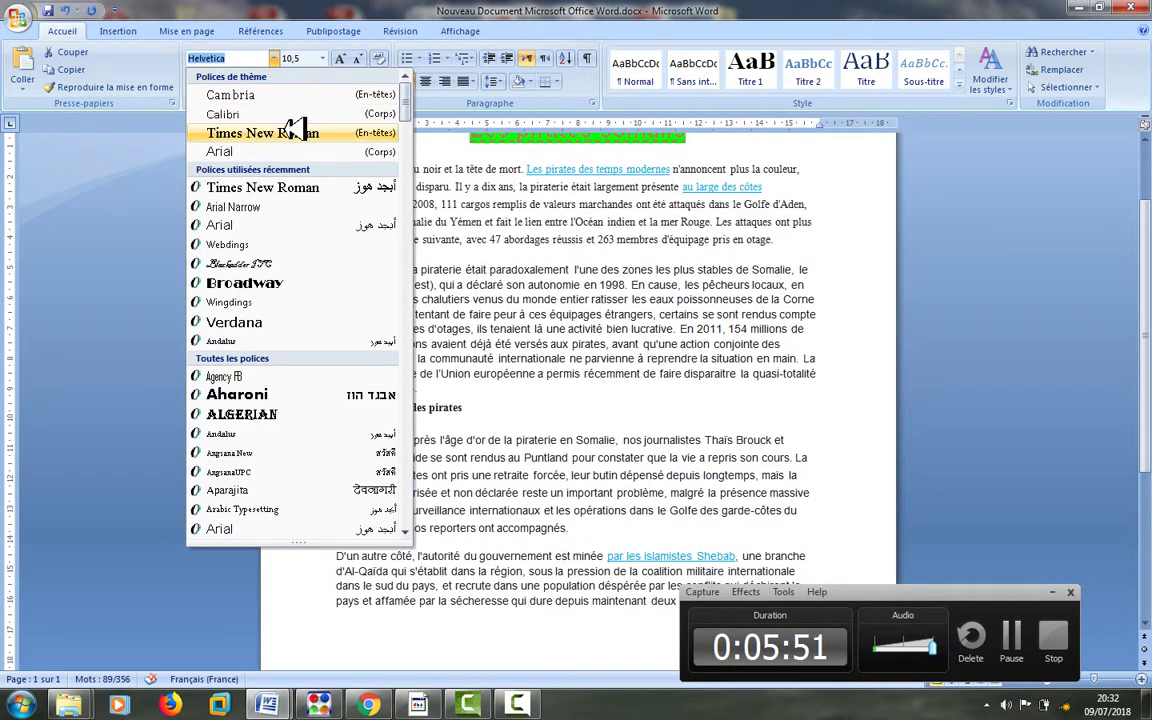
click(290, 133)
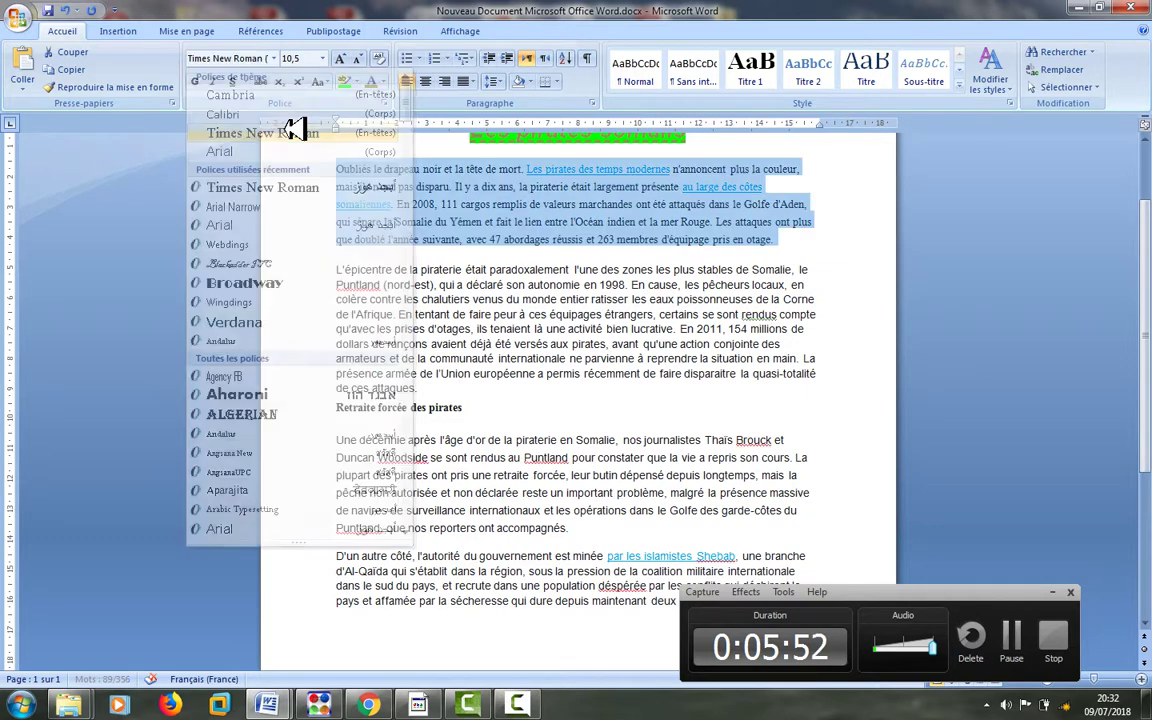
click(343, 59)
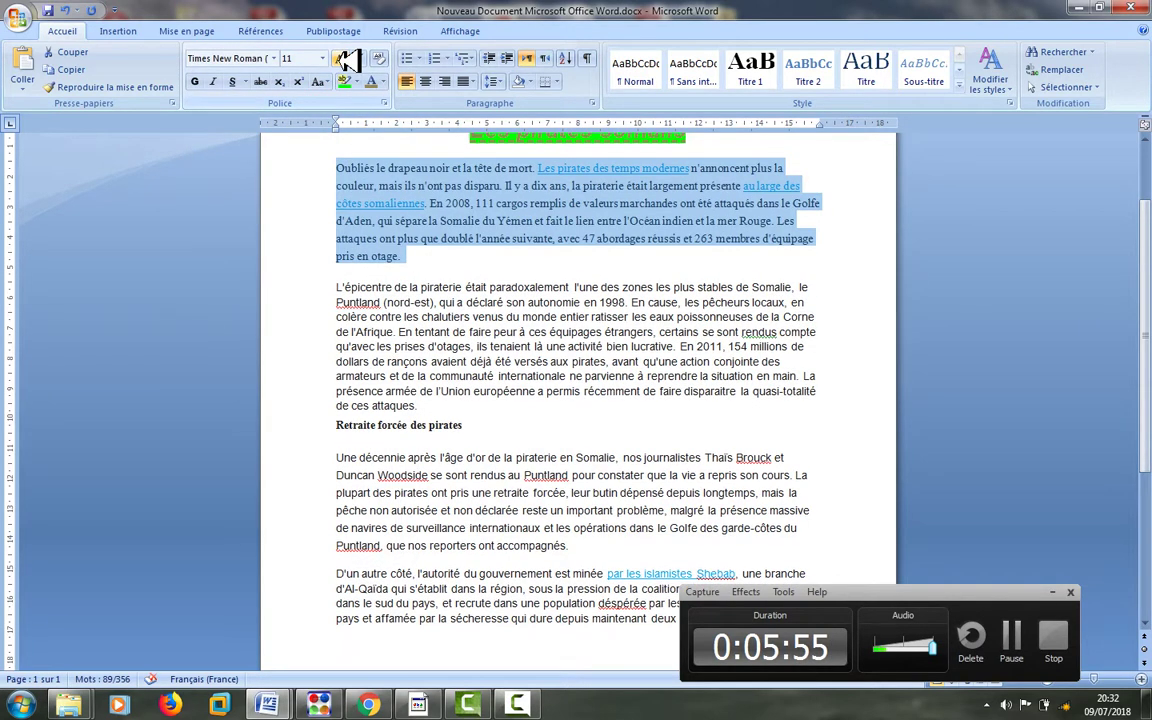
click(343, 59)
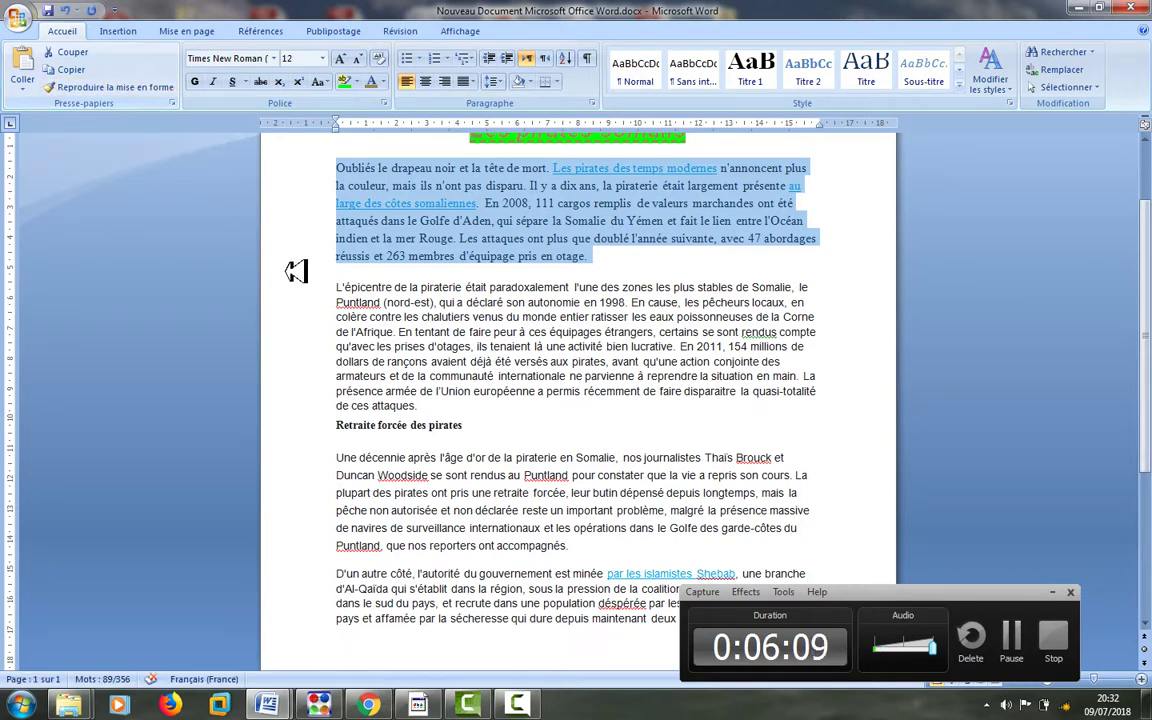
Copy the first body paragraph's formatting onto the second one, starting "L'épicentre de la piraterie", using Format Painter.
click(100, 87)
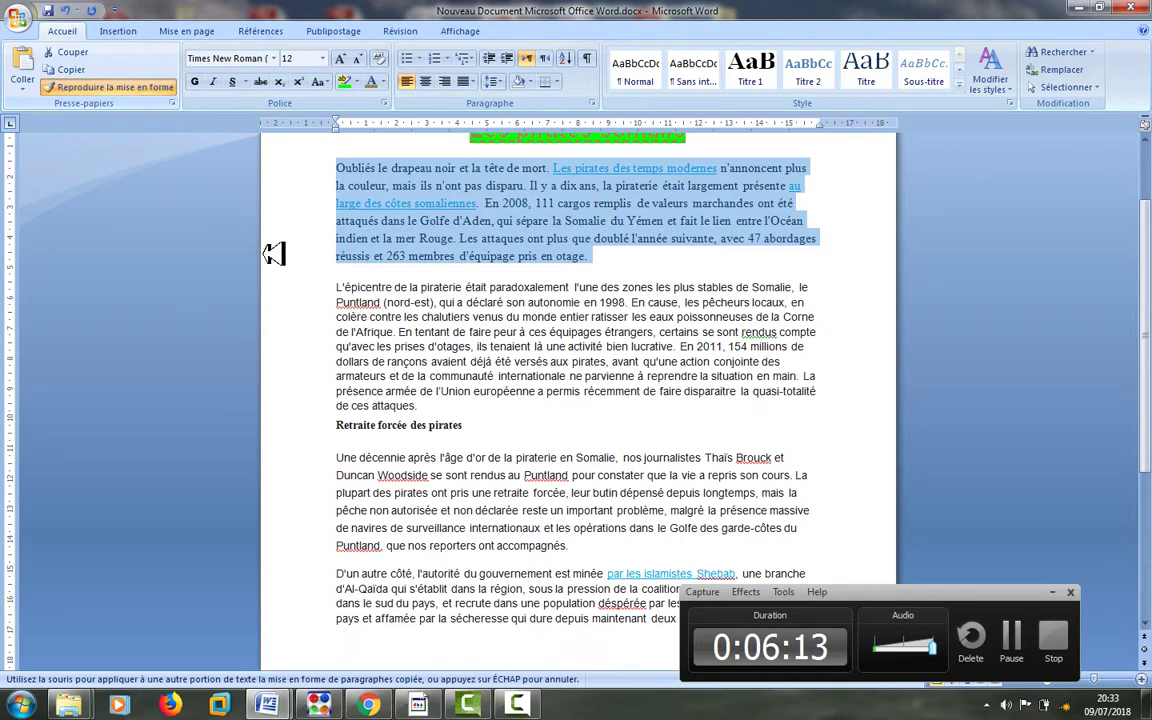
mouse_move(343, 286)
mouse_down()
mouse_move(380, 302)
mouse_move(437, 400)
mouse_up()
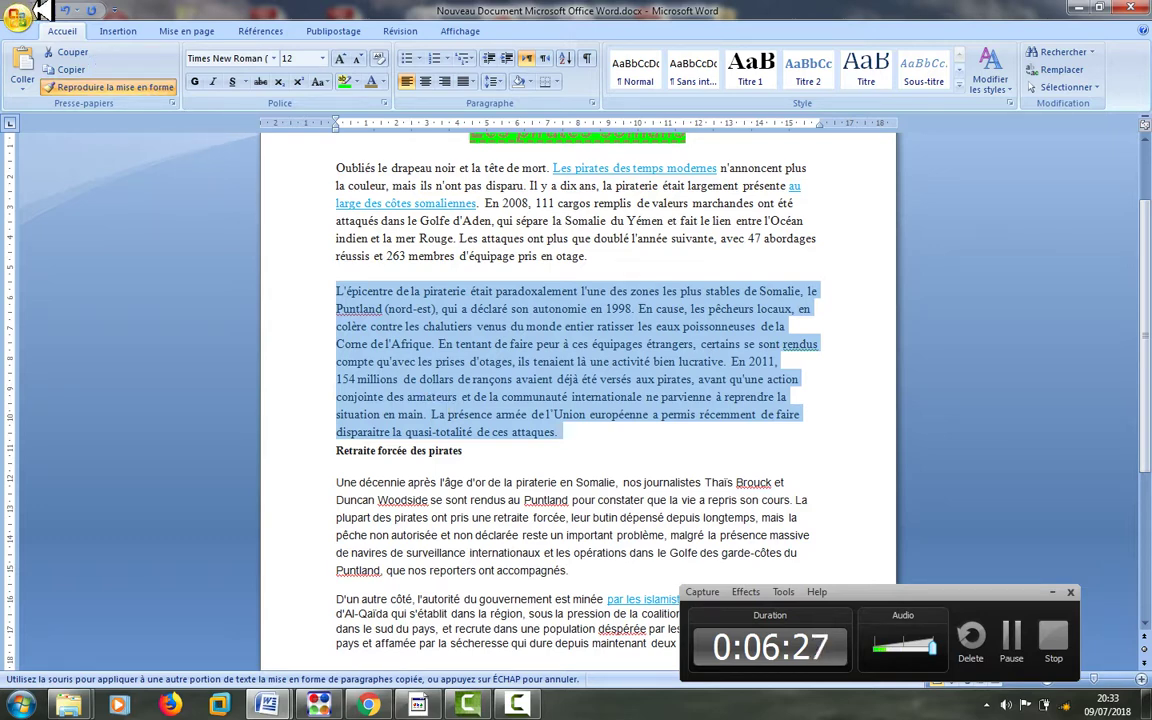
key(Escape)
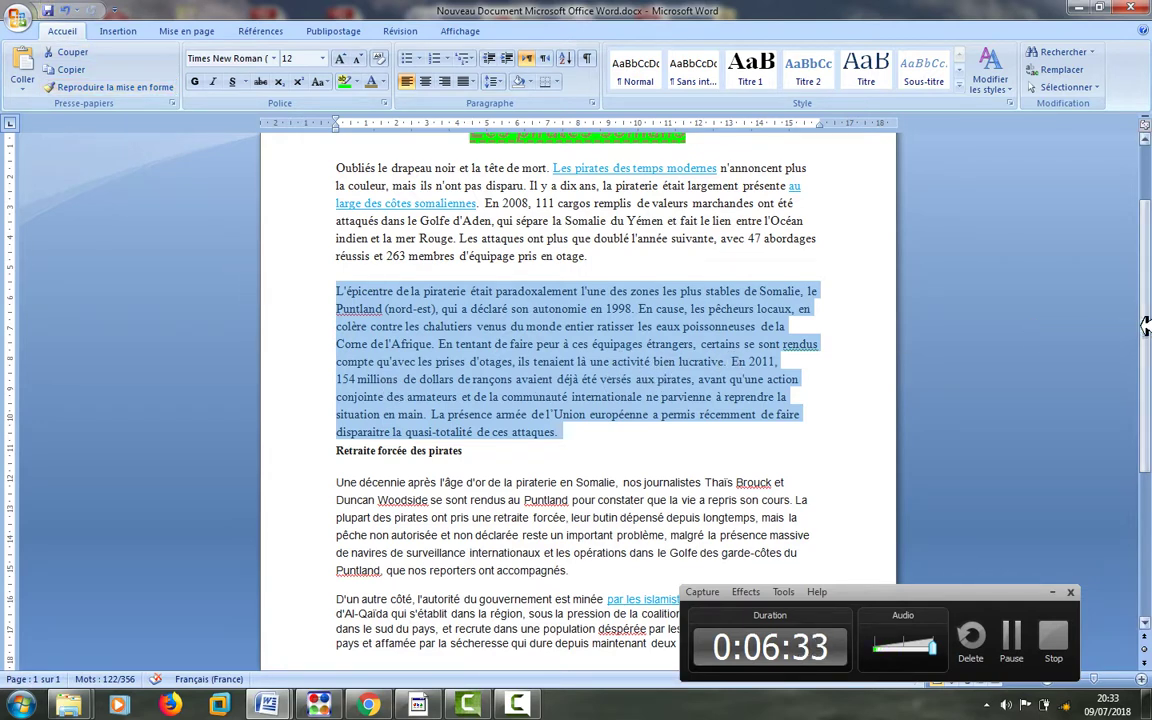
Copy the second paragraph's formatting with Format Painter onto the third body paragraph, starting "Une décennie après l'âge d'or".
scroll(1148, 327, down, 2)
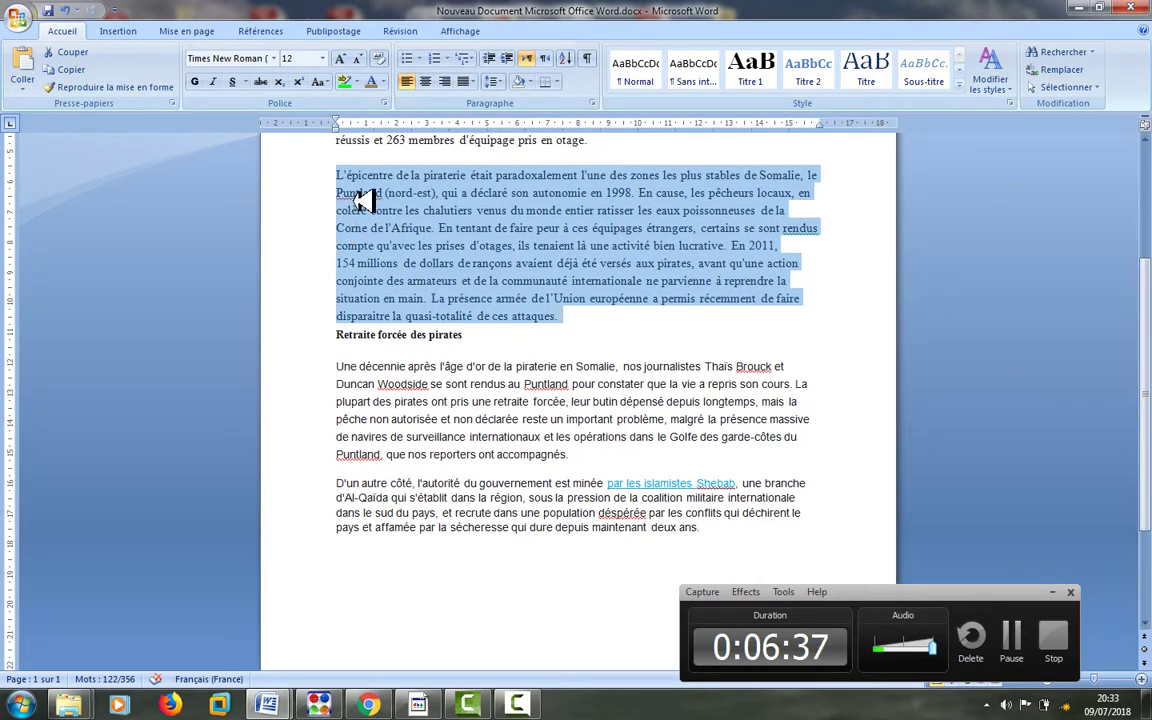
click(145, 87)
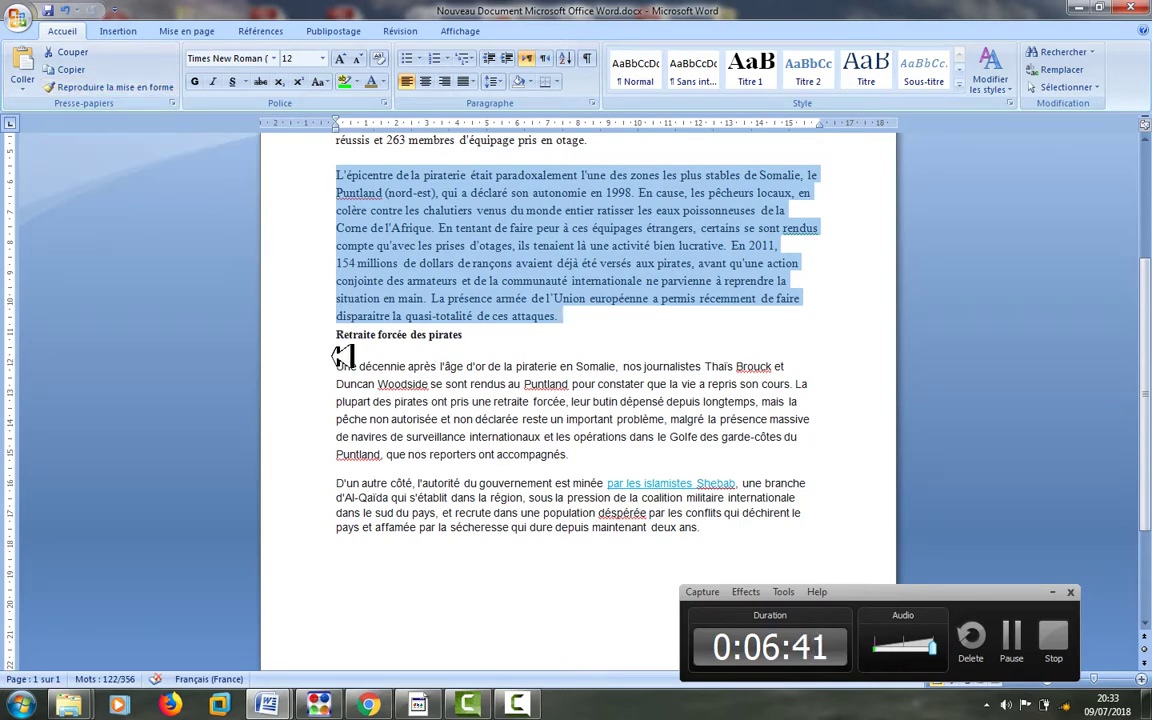
click(156, 85)
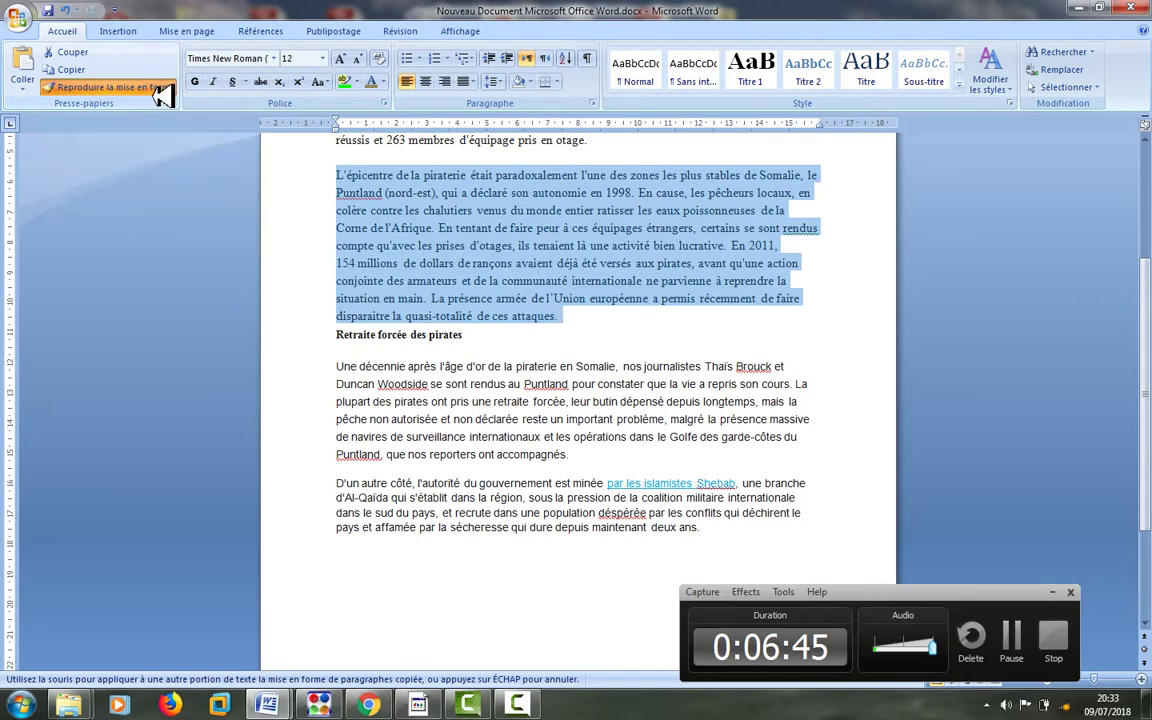
drag(343, 367, 583, 450)
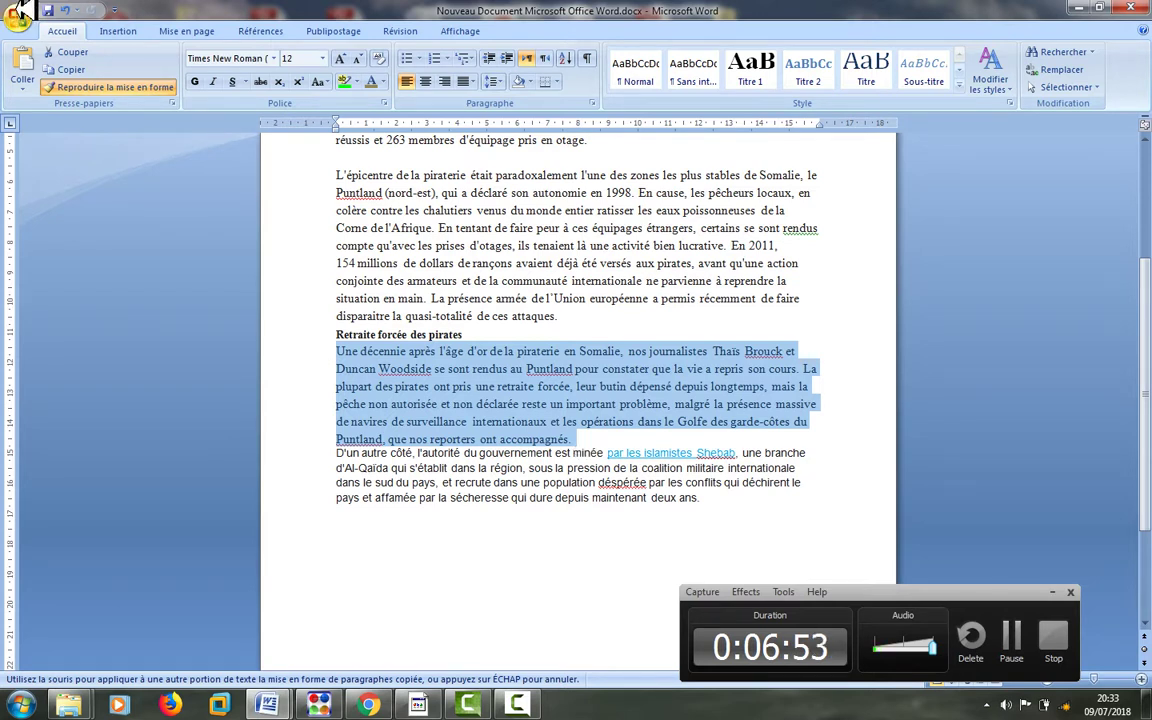
key(Escape)
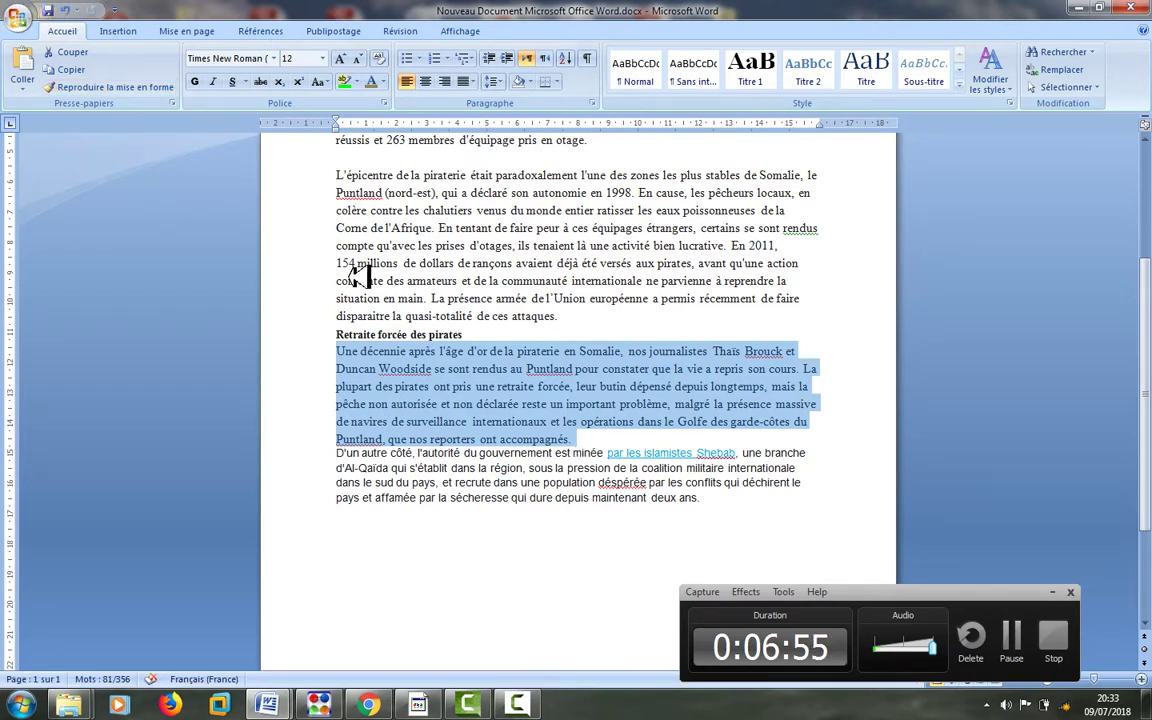
Insert a blank line after the paragraph starting "Une décennie après" and another below the subheading "Retraite forcée des pirates".
click(590, 439)
key(Return)
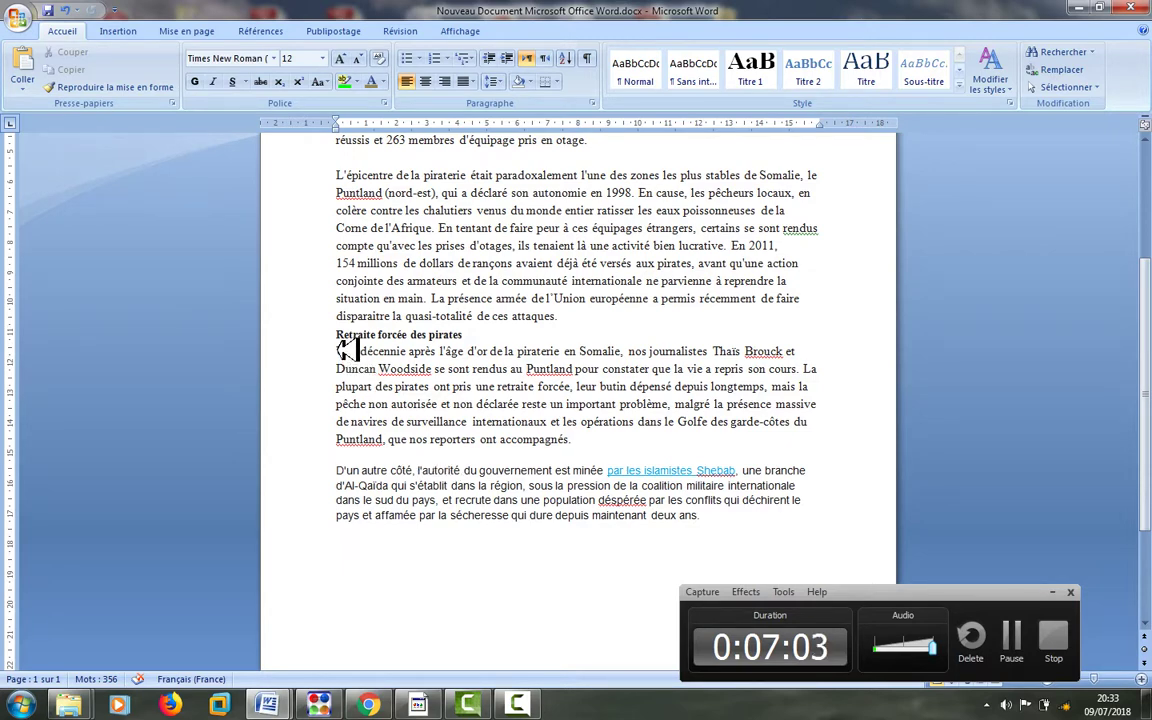
click(488, 335)
key(Return)
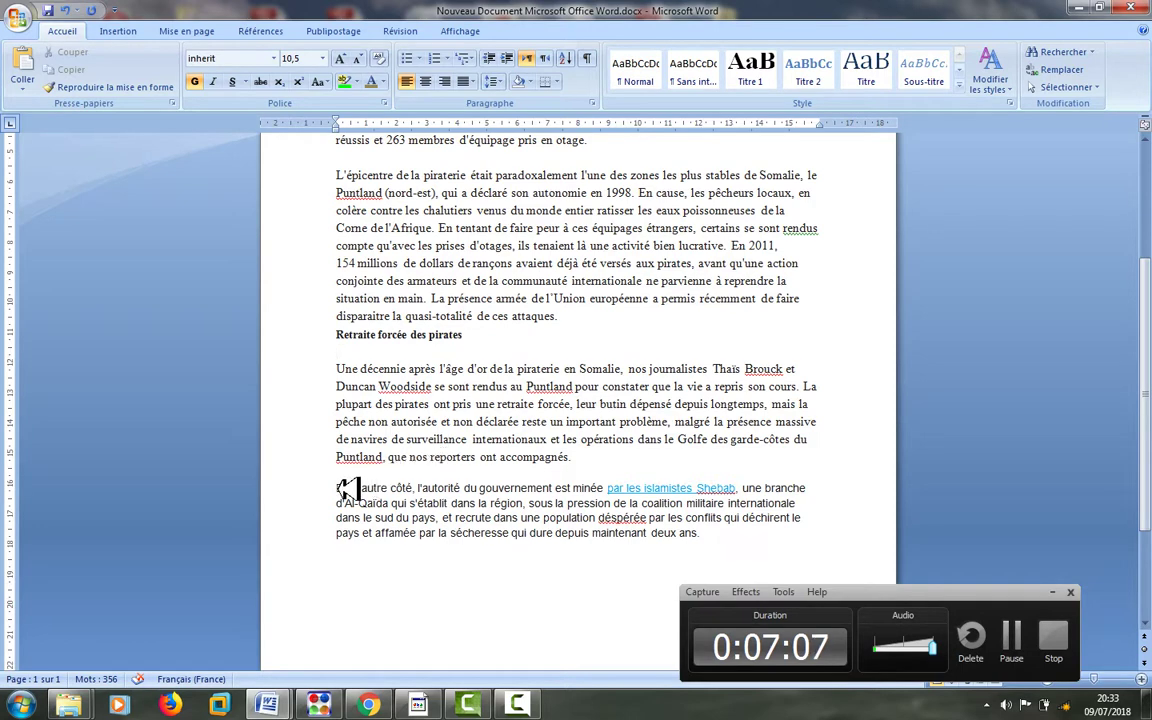
Copy the third paragraph's formatting with Format Painter onto the last paragraph, starting "D'un autre côté", and save the document.
drag(340, 489, 700, 537)
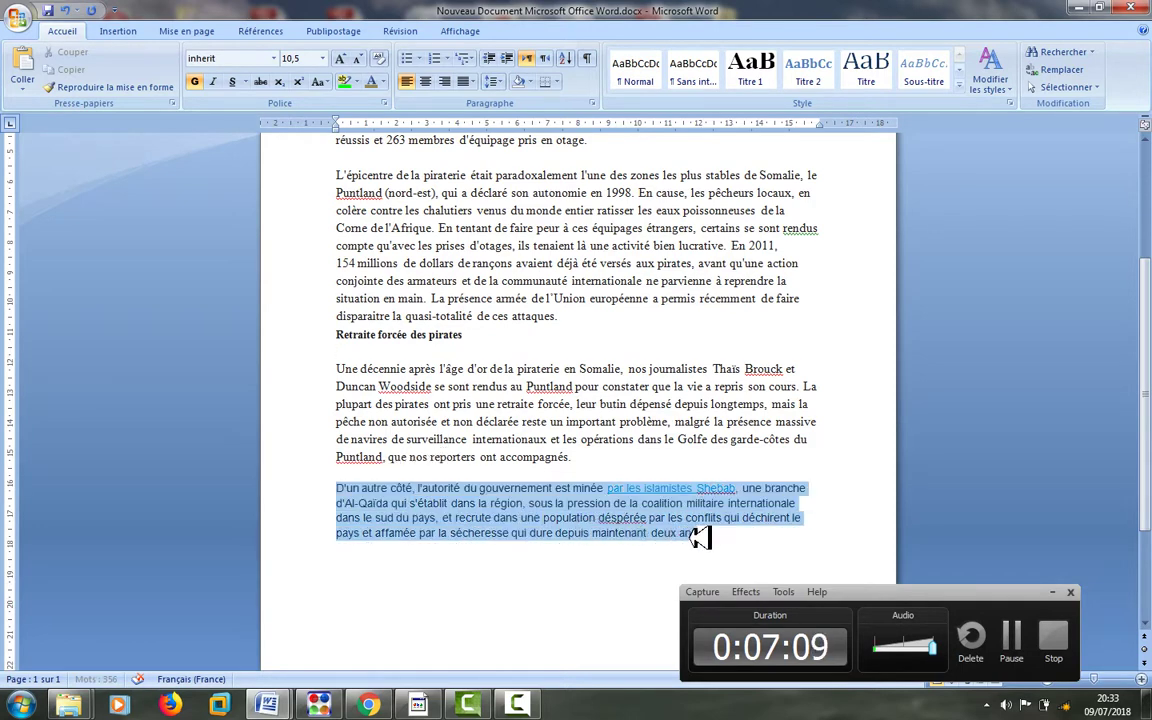
triple_click(340, 368)
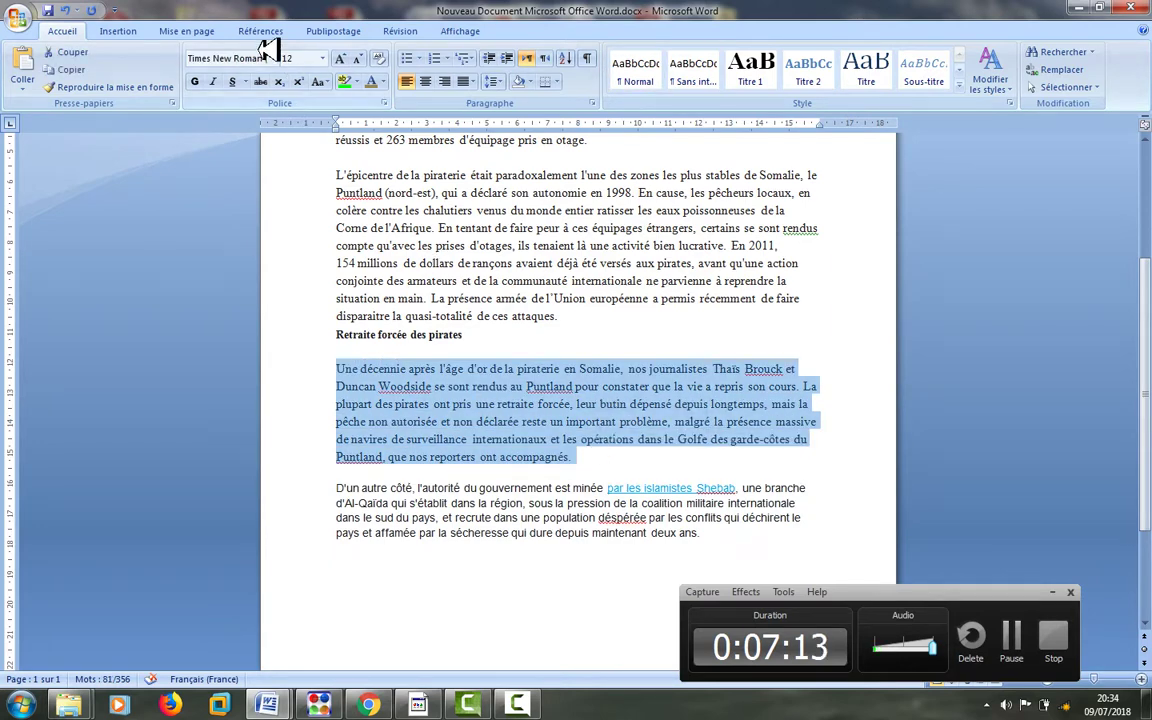
click(133, 87)
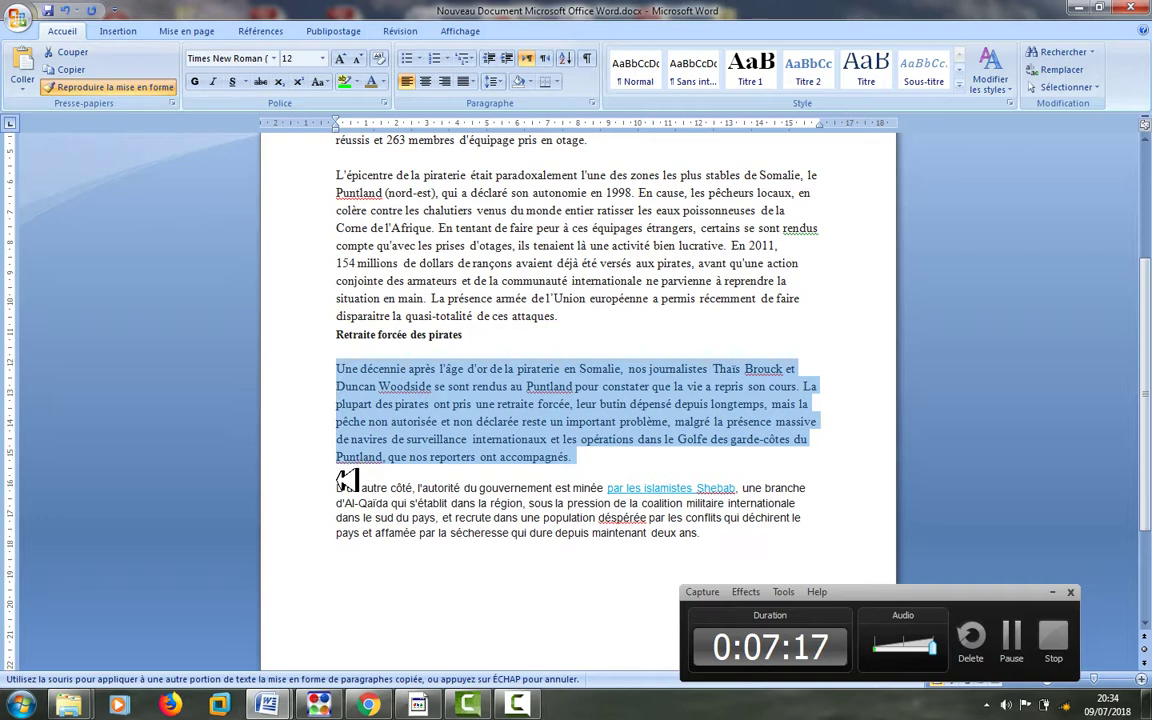
drag(303, 488, 722, 537)
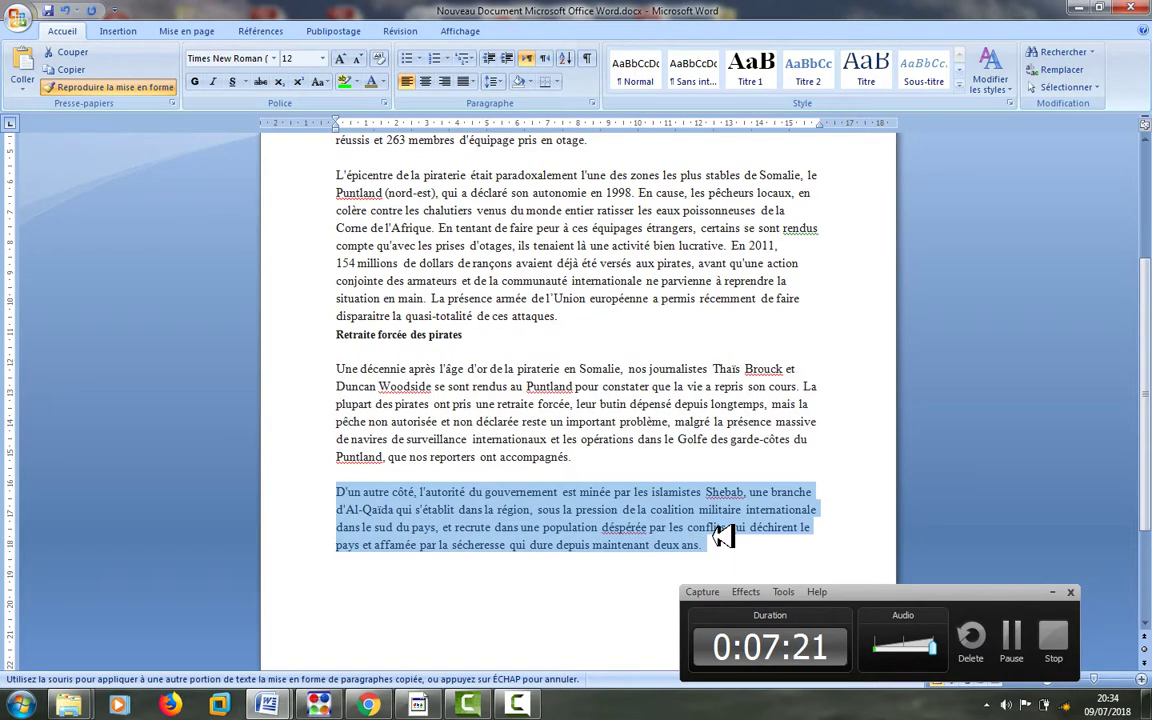
click(50, 8)
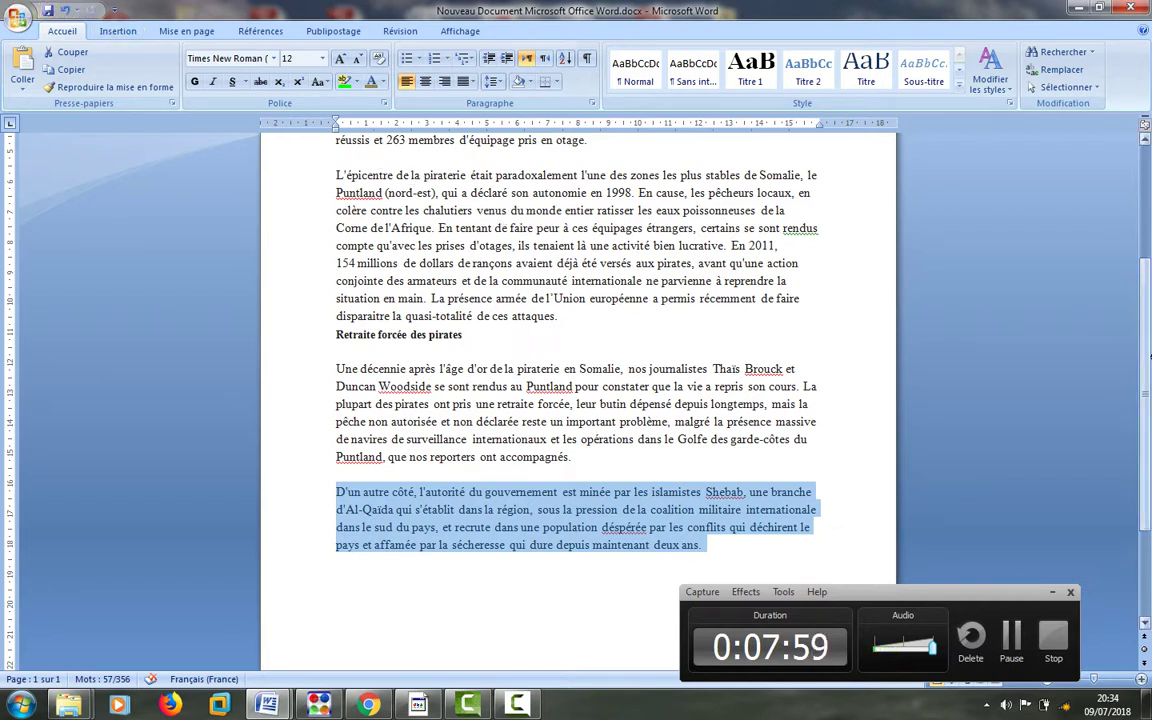
Set the line spacing of the first body paragraph, starting "Oubliés le drapeau noir", to 1.5.
scroll(1148, 316, up, 2)
scroll(1148, 316, up, 3)
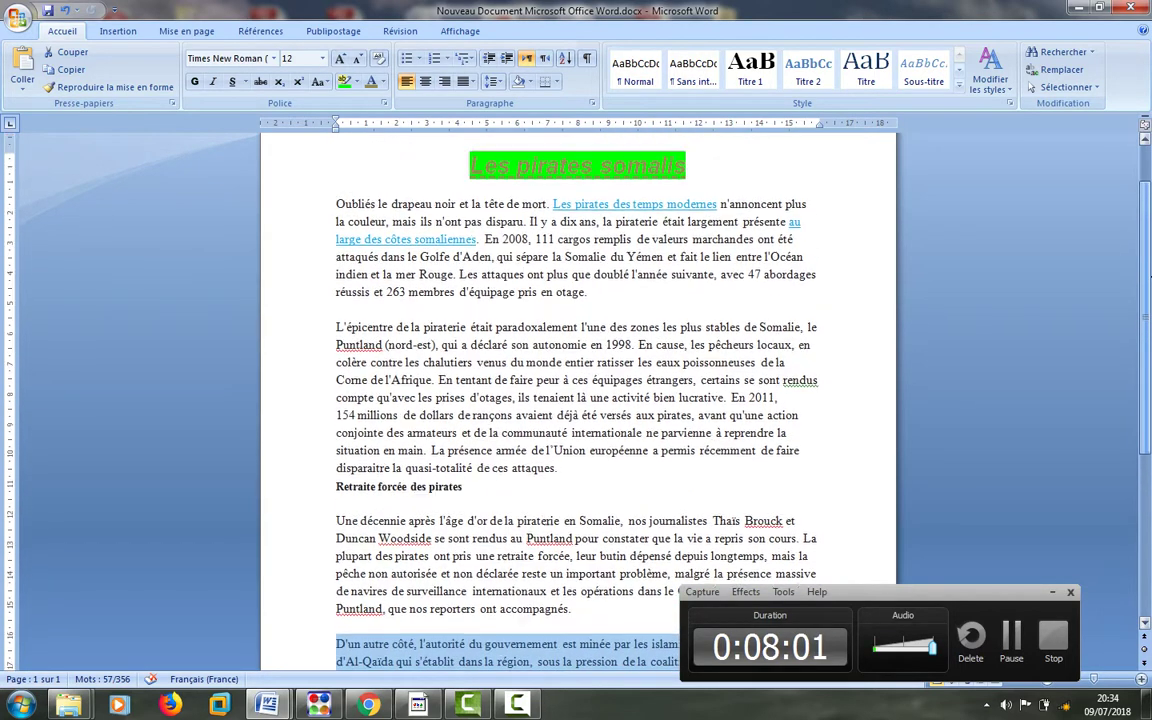
click(609, 325)
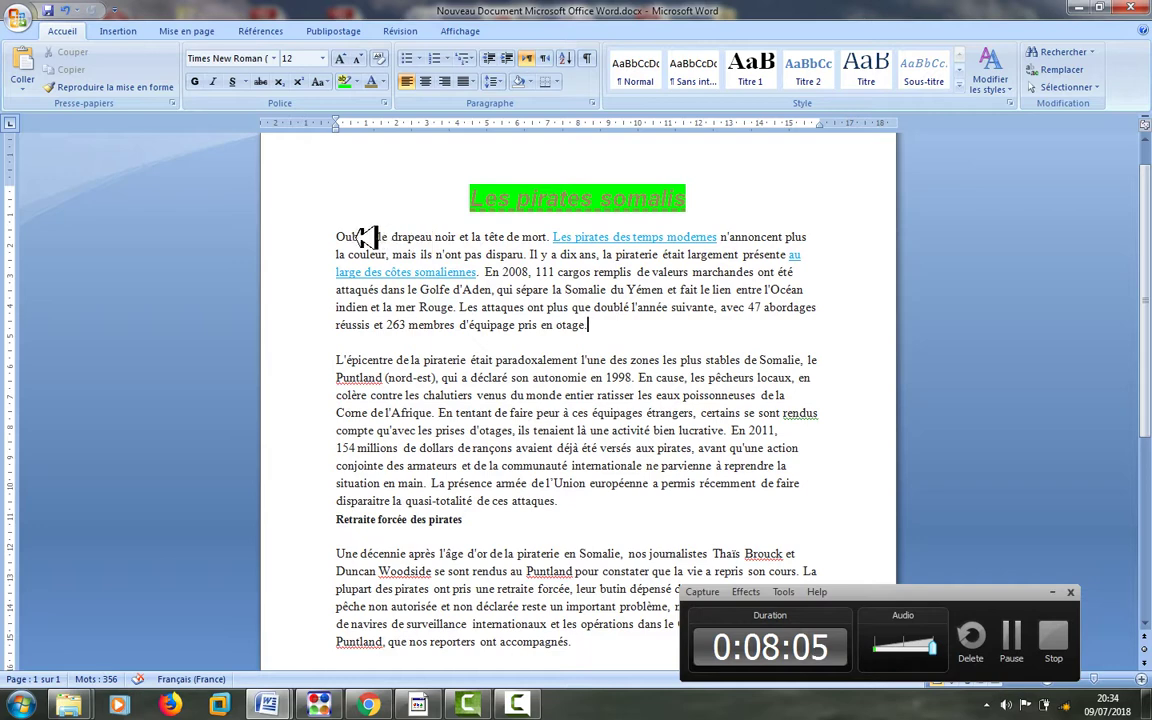
drag(340, 233, 612, 325)
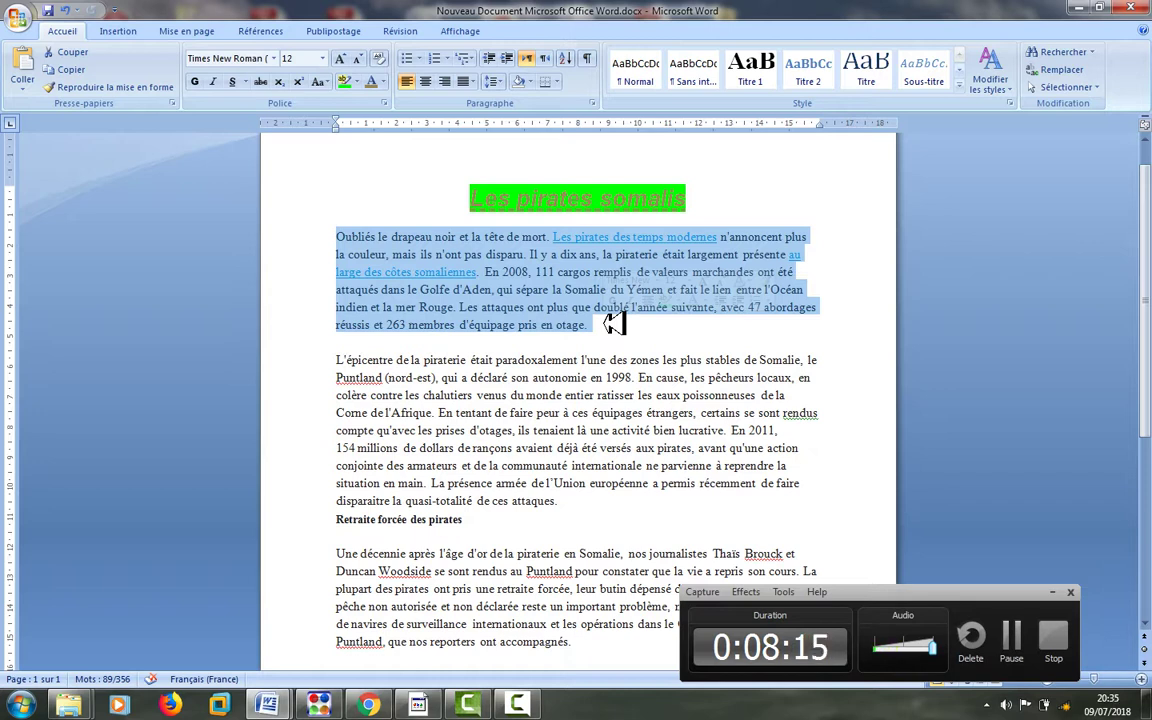
click(510, 84)
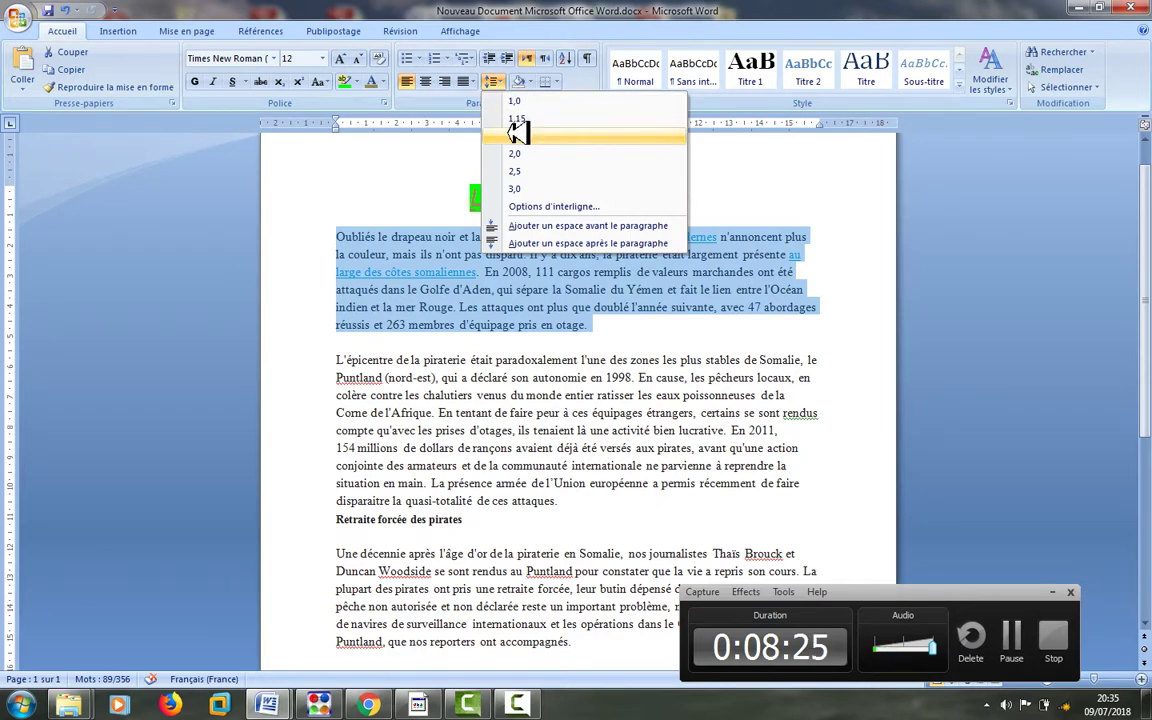
click(518, 135)
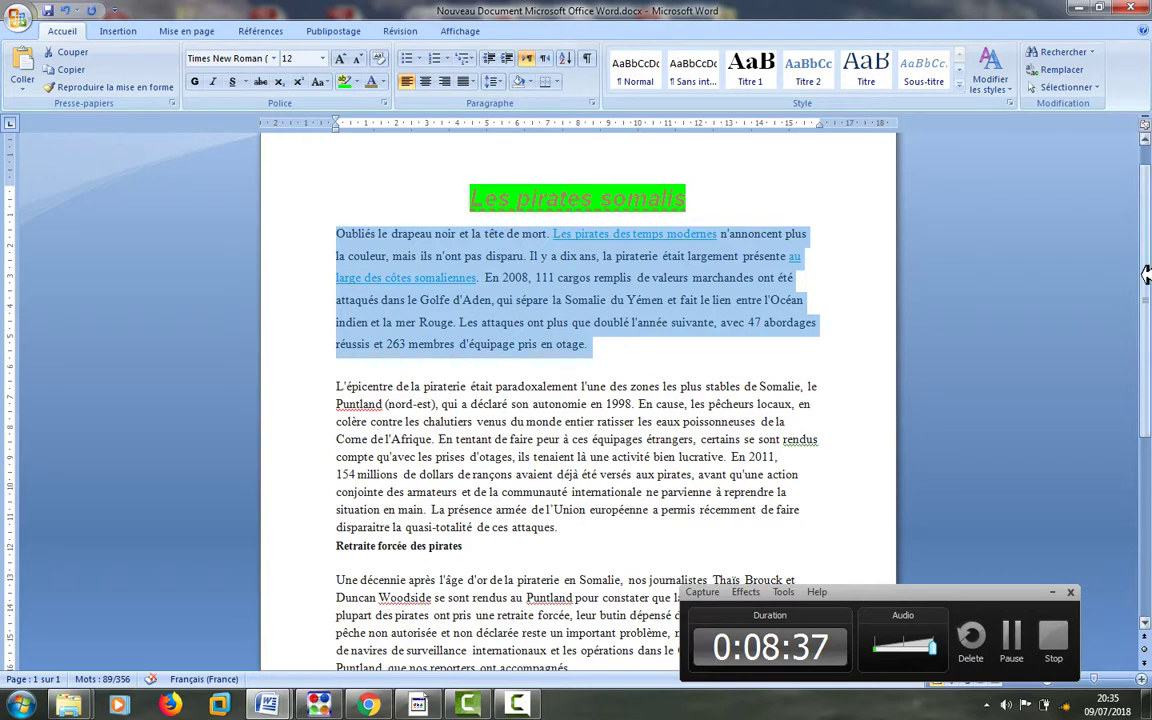
Copy the first paragraph's formatting with Format Painter onto the other three body paragraphs, leaving the subheading out, and save the document.
drag(1147, 275, 1148, 309)
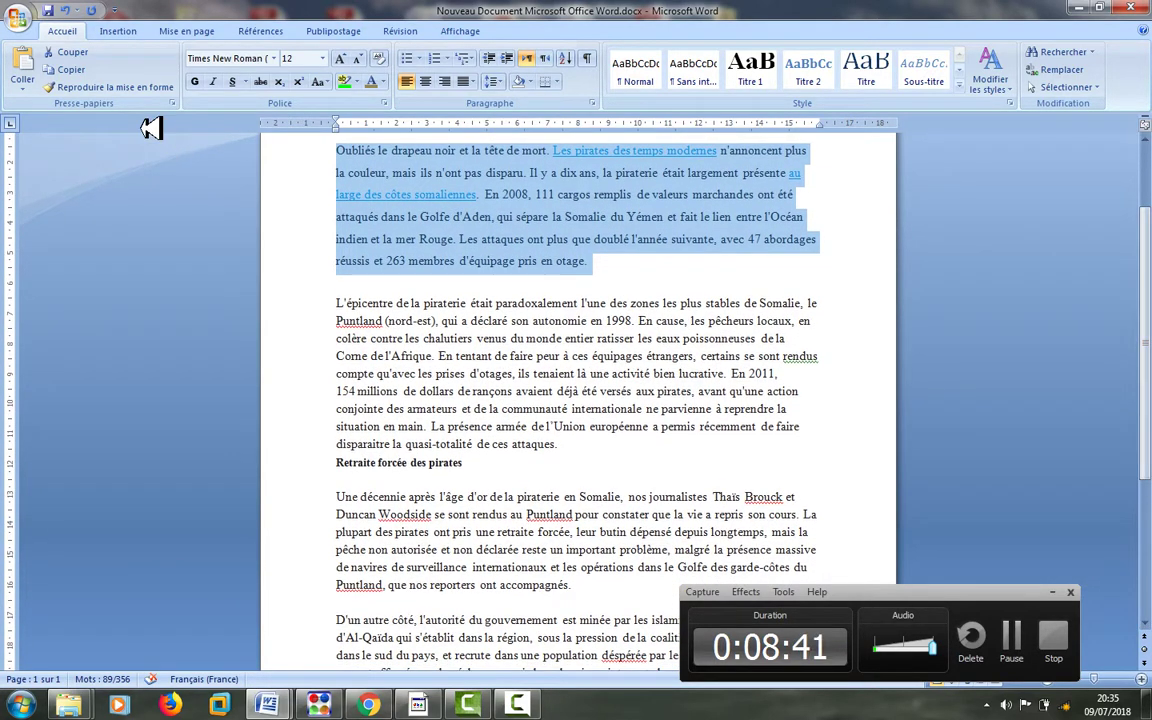
click(133, 87)
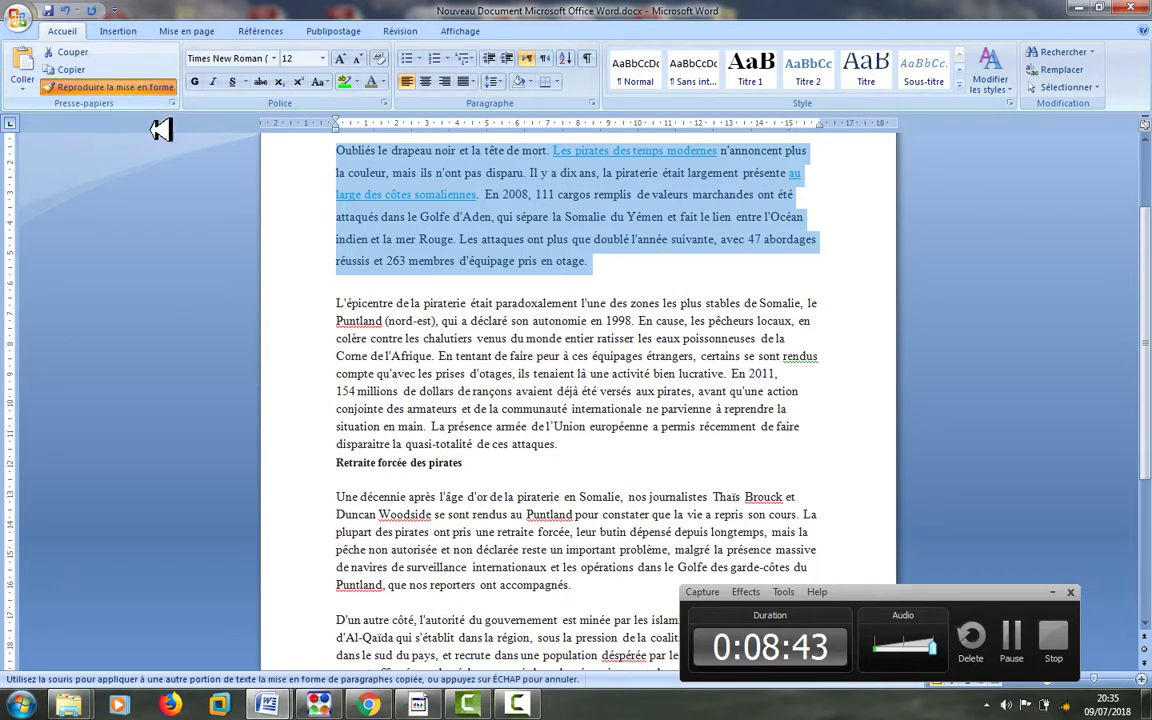
mouse_move(338, 300)
mouse_down()
mouse_move(450, 386)
mouse_move(572, 438)
mouse_up()
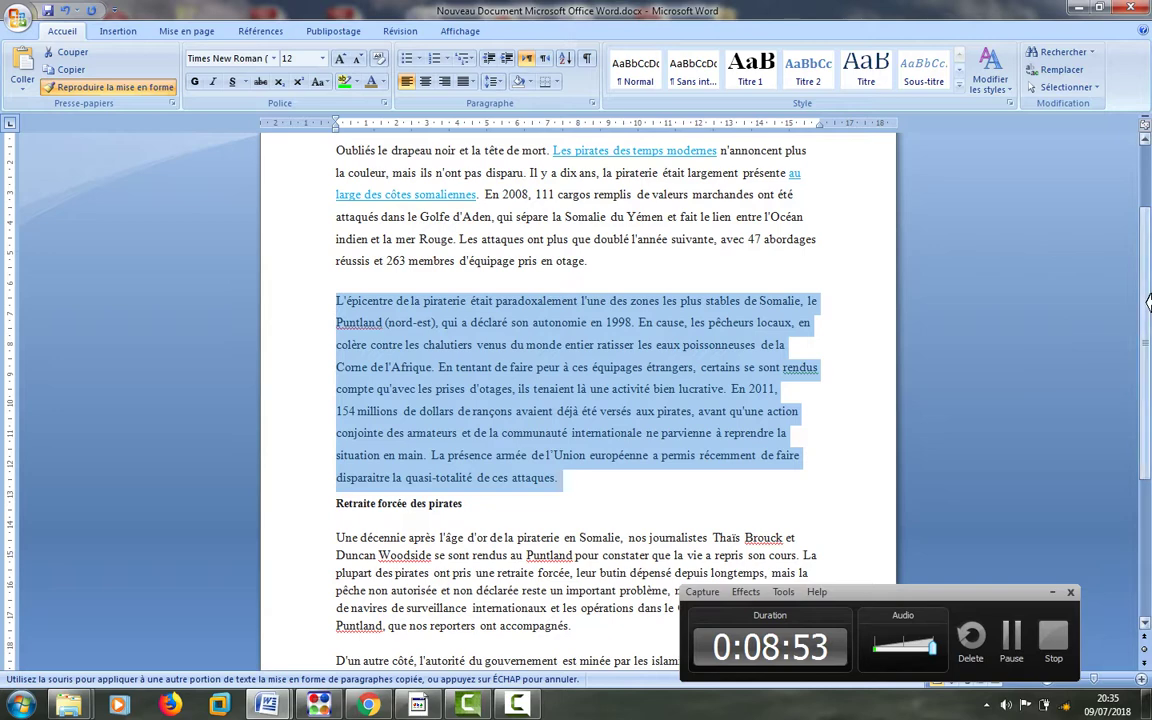
scroll(1138, 317, down, 3)
scroll(1138, 317, down, 1)
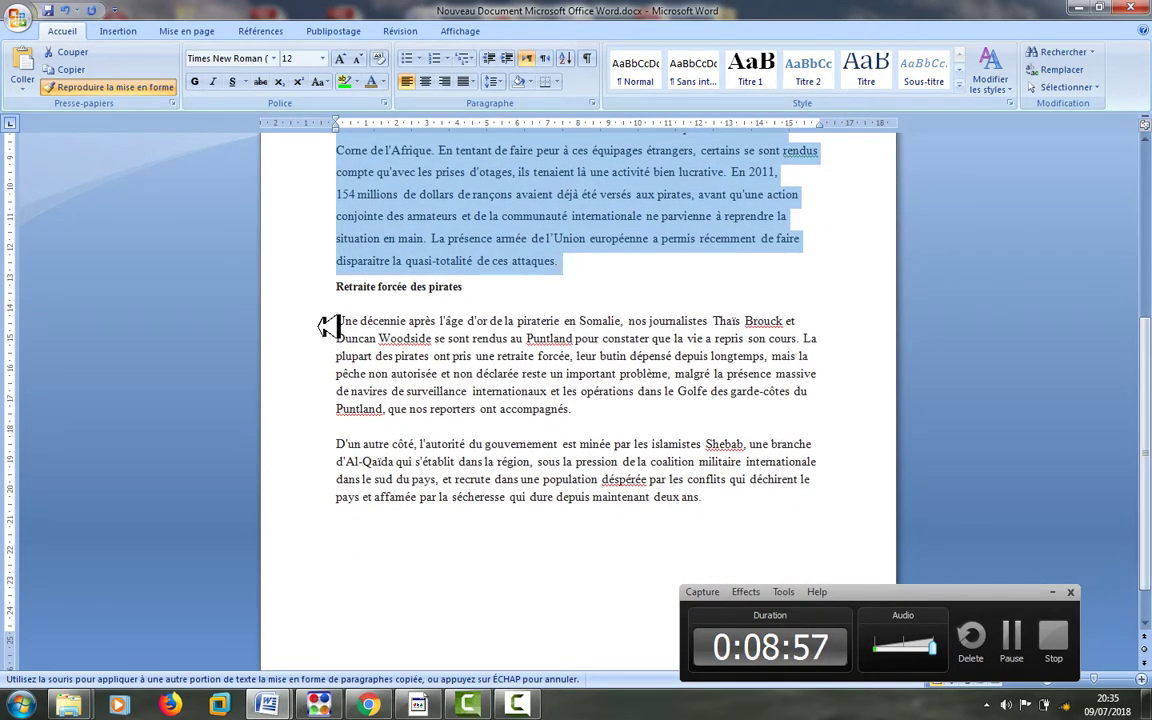
mouse_move(345, 318)
mouse_down()
mouse_move(489, 368)
mouse_move(591, 430)
mouse_up()
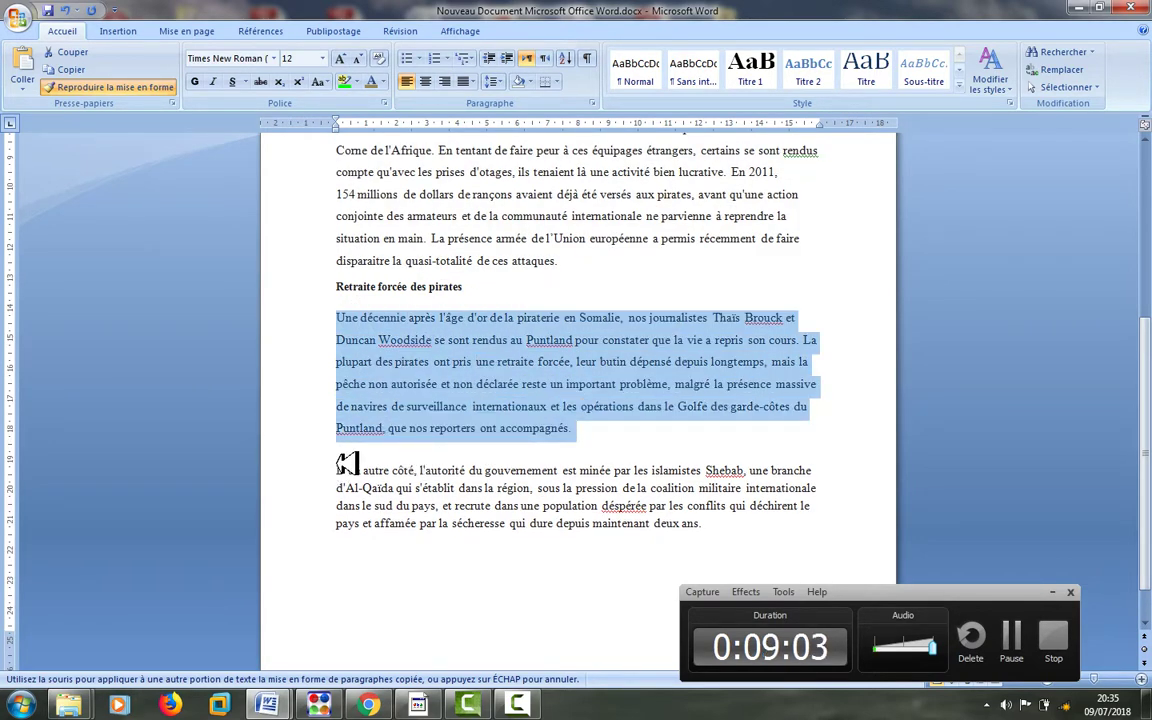
mouse_move(345, 468)
mouse_down()
mouse_move(699, 507)
mouse_move(690, 518)
mouse_move(712, 520)
mouse_up()
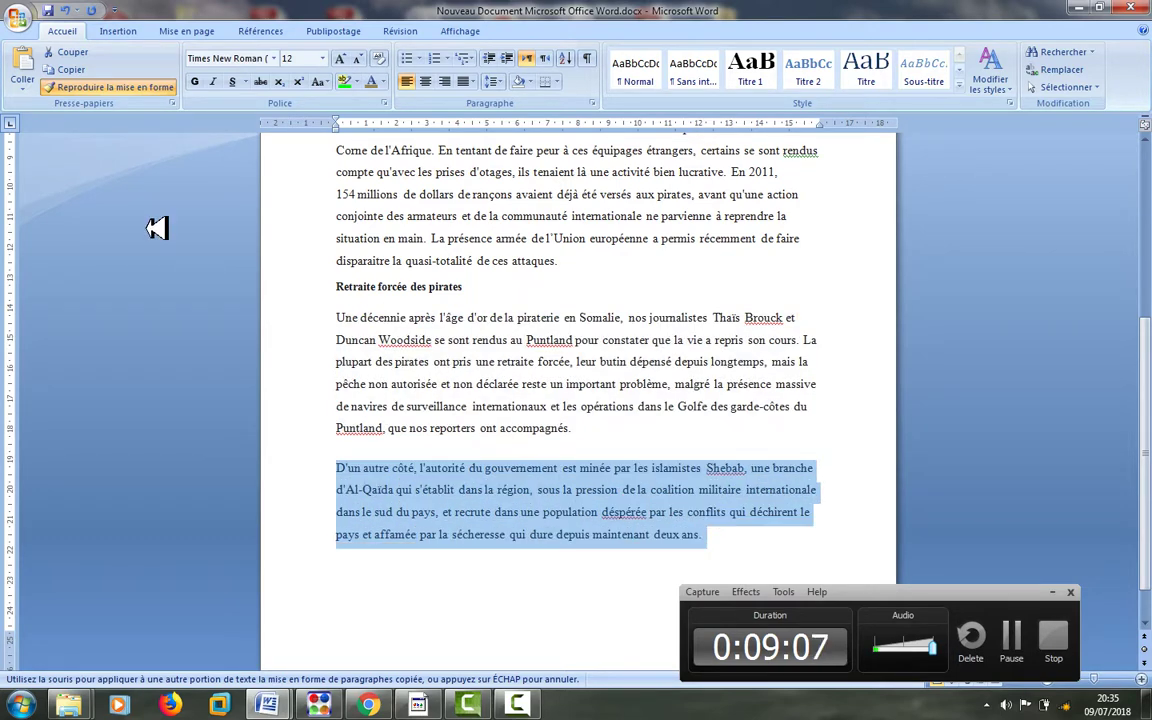
click(55, 10)
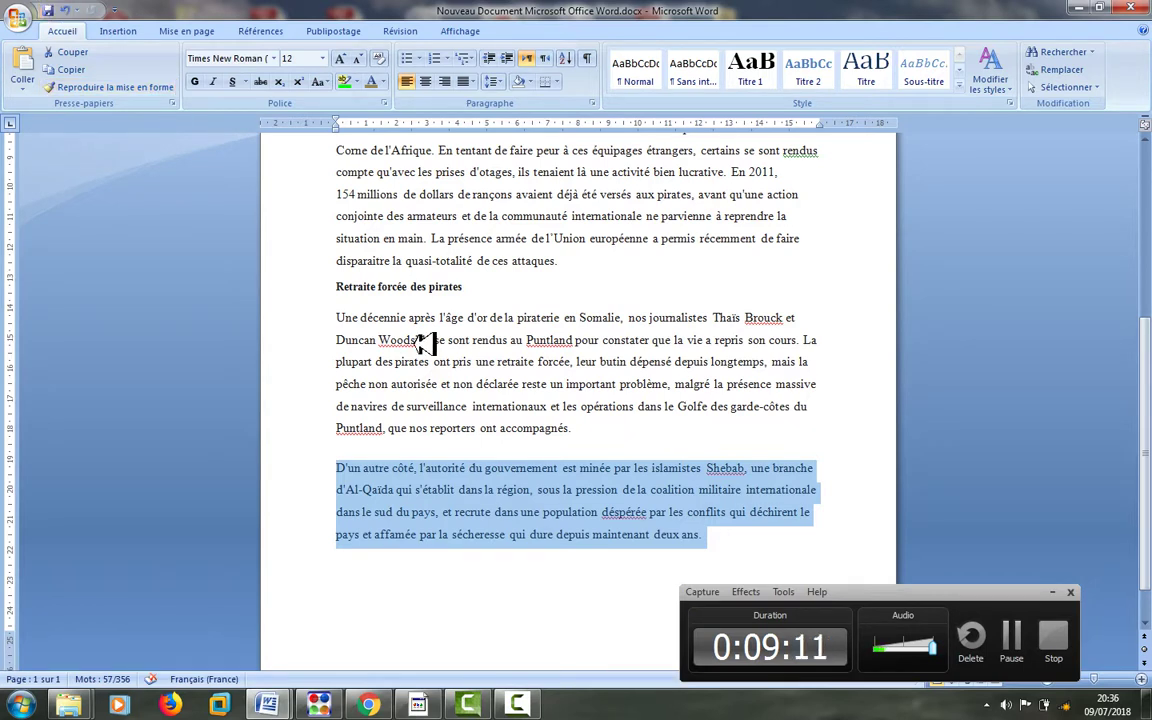
click(607, 428)
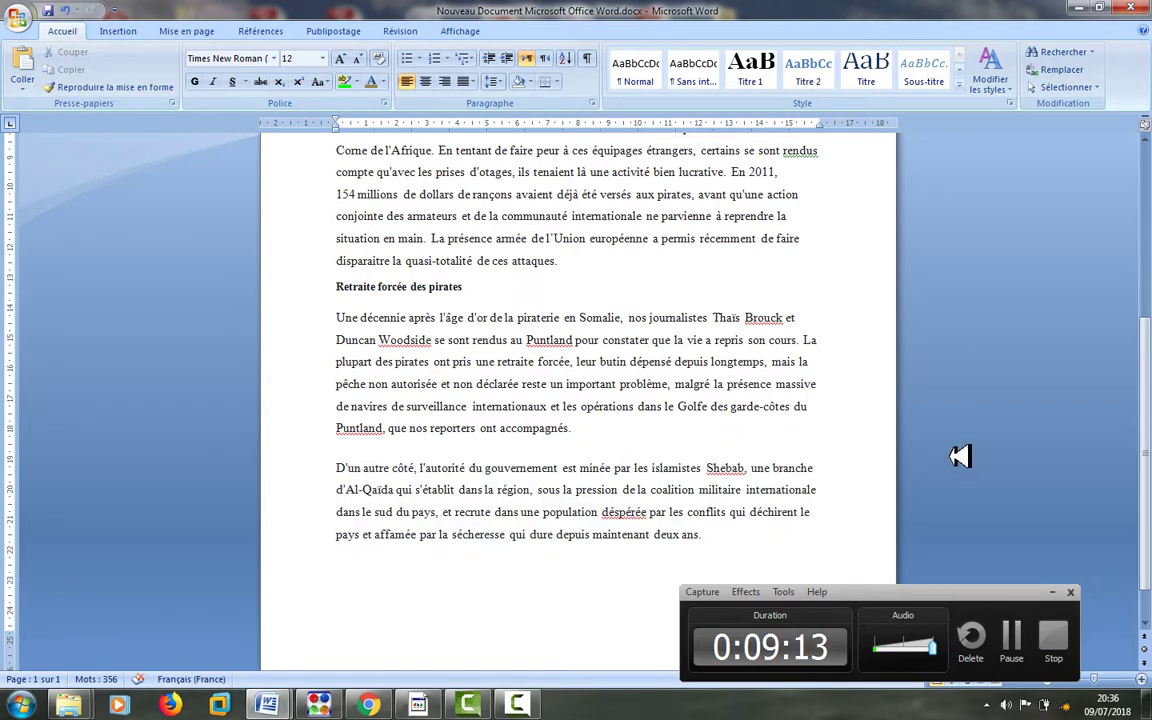
Insert a blank line between the title "Les pirates somalis" and the first body paragraph.
drag(1149, 467, 1149, 293)
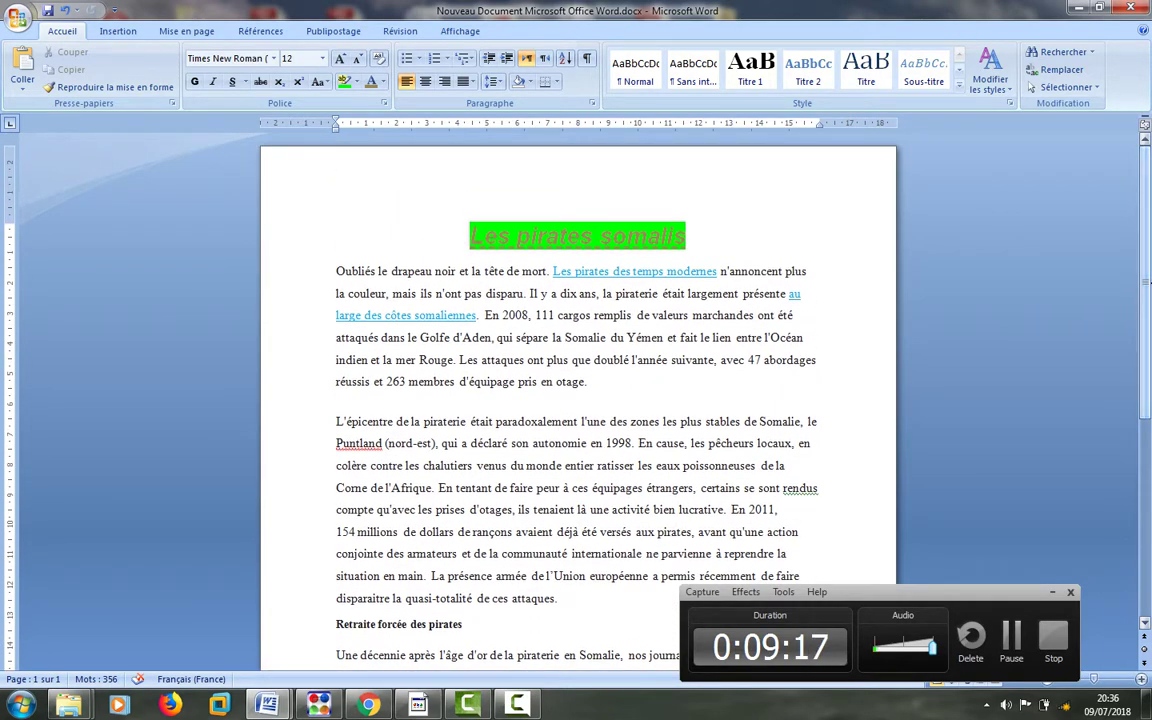
click(712, 241)
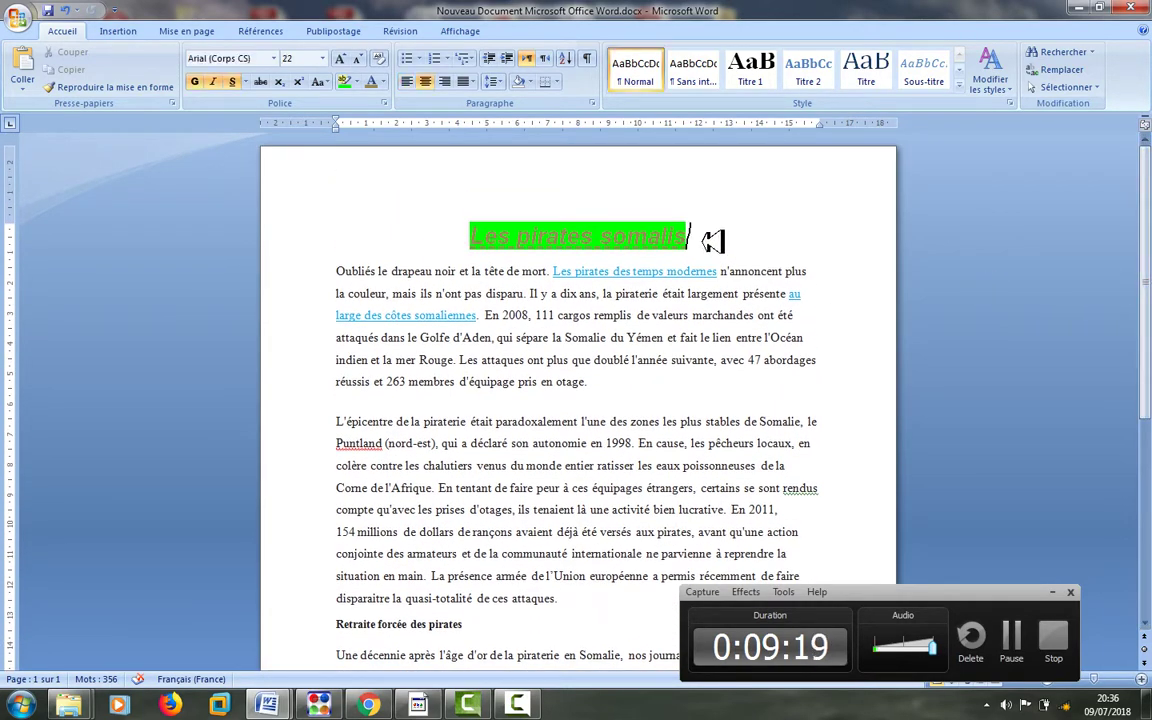
key(Return)
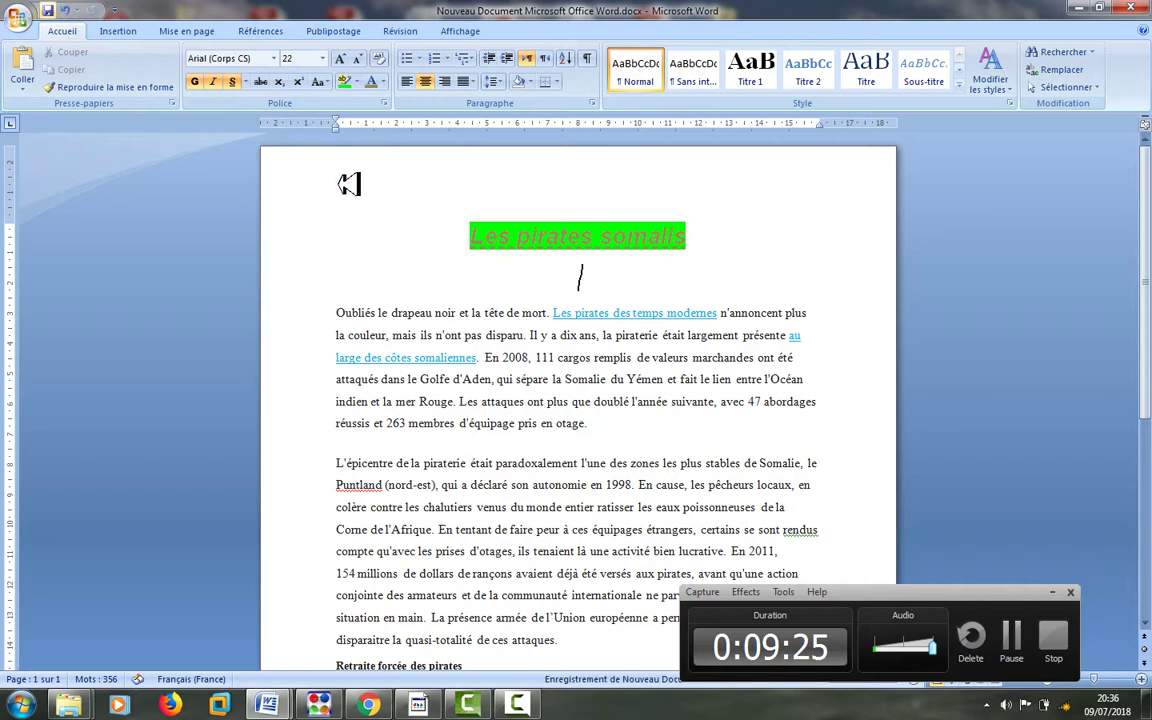
Increase the title's font size to 24 and save the document.
drag(476, 239, 709, 255)
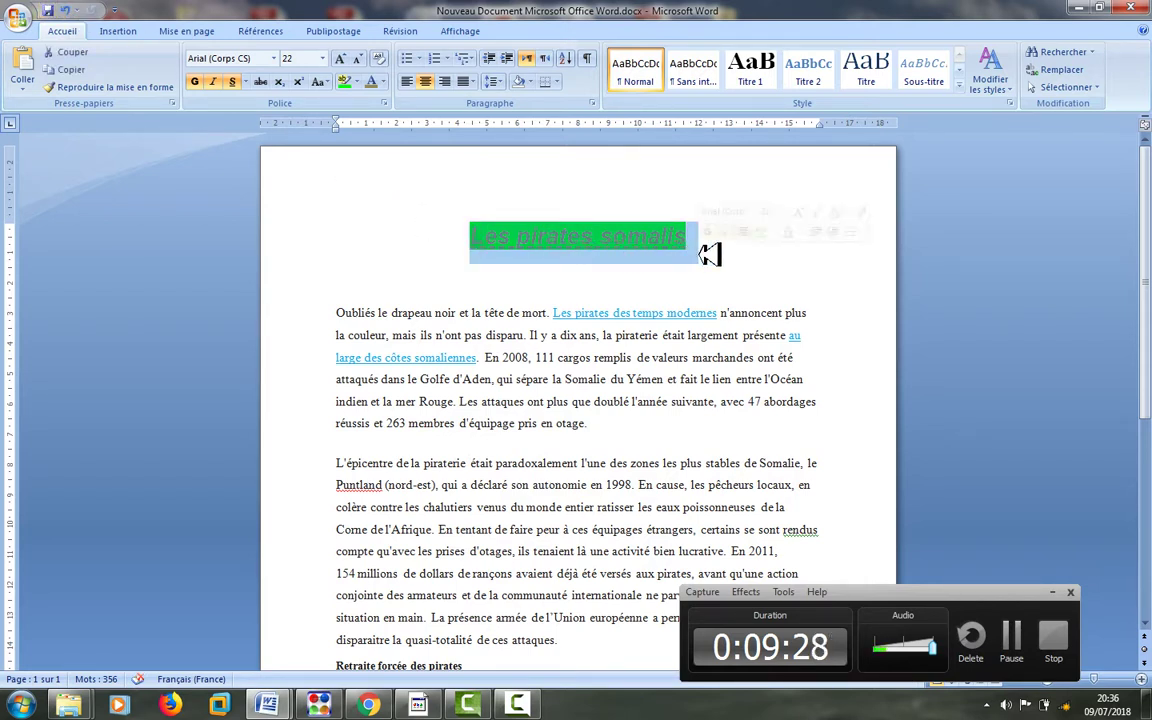
click(355, 58)
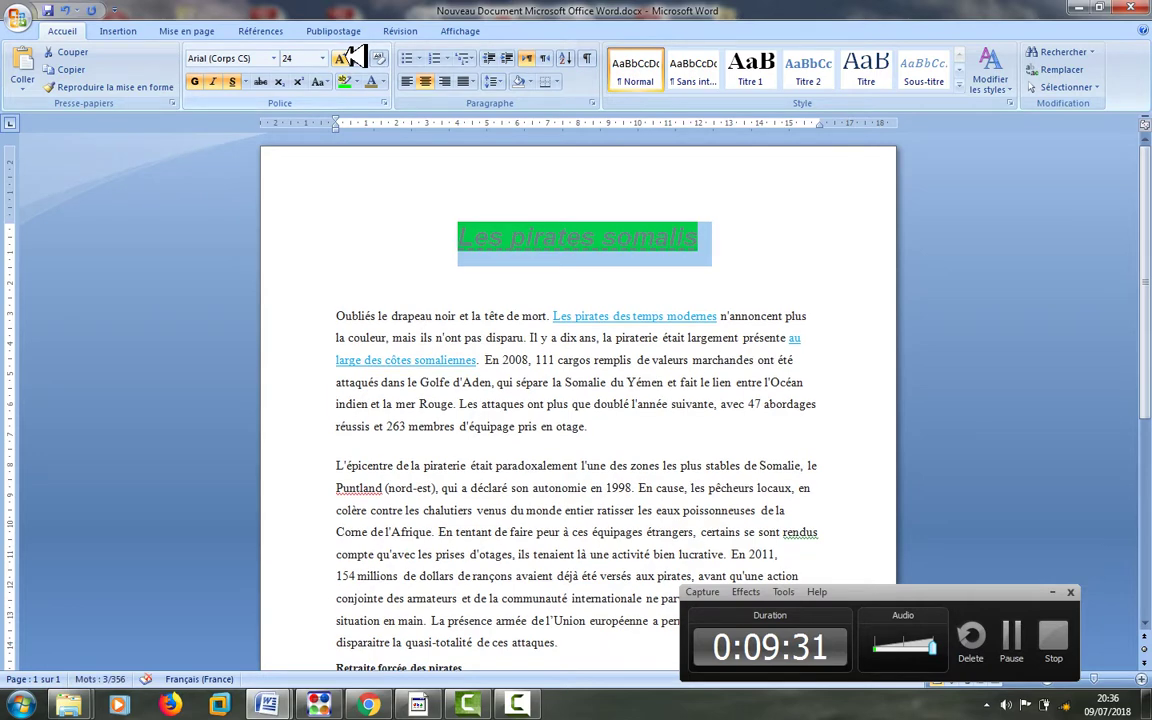
click(674, 261)
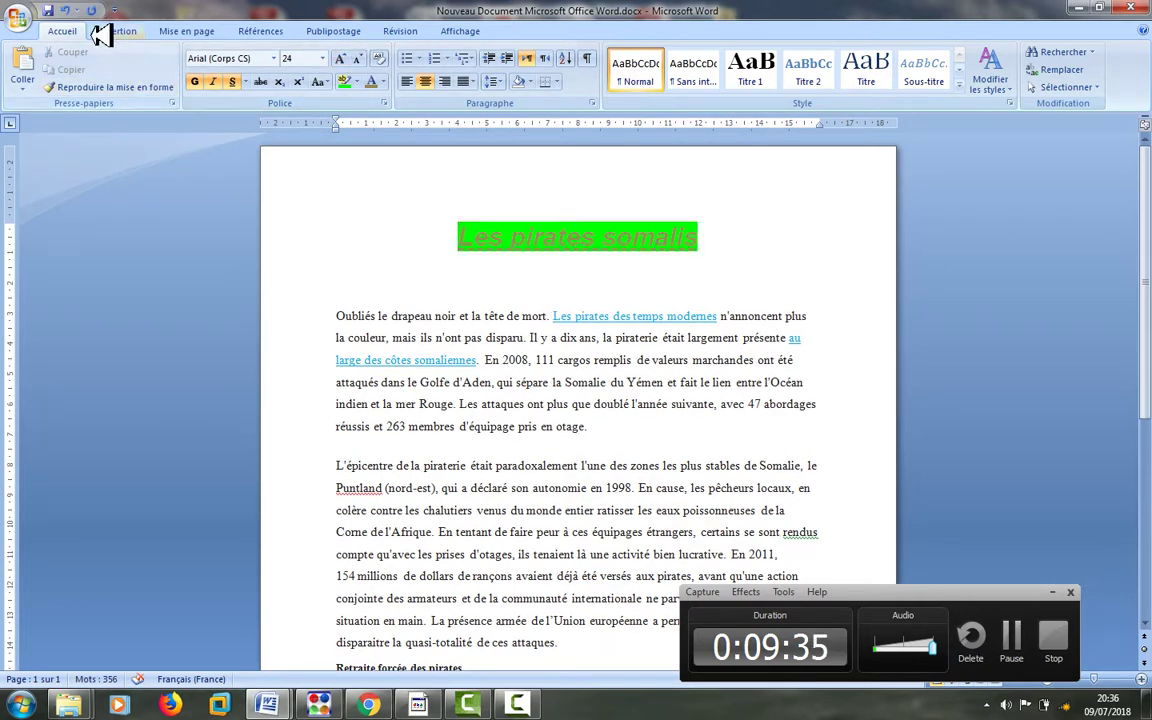
click(52, 9)
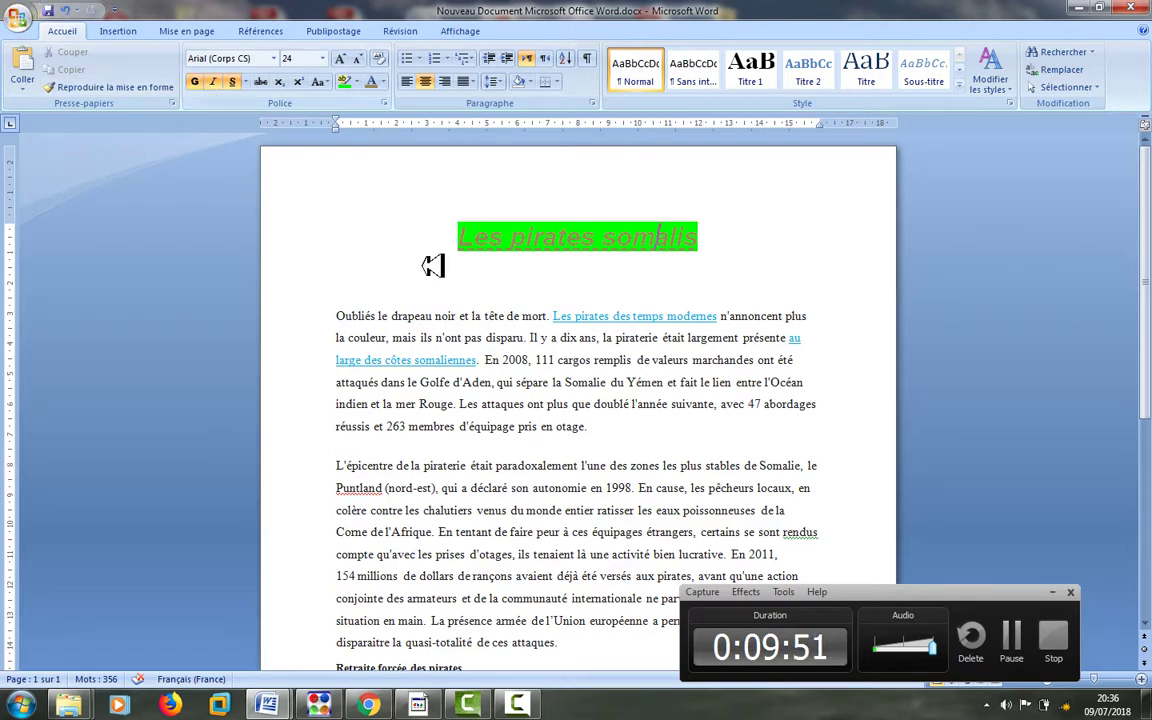
scroll(1148, 256, down, 4)
scroll(1149, 245, up, 4)
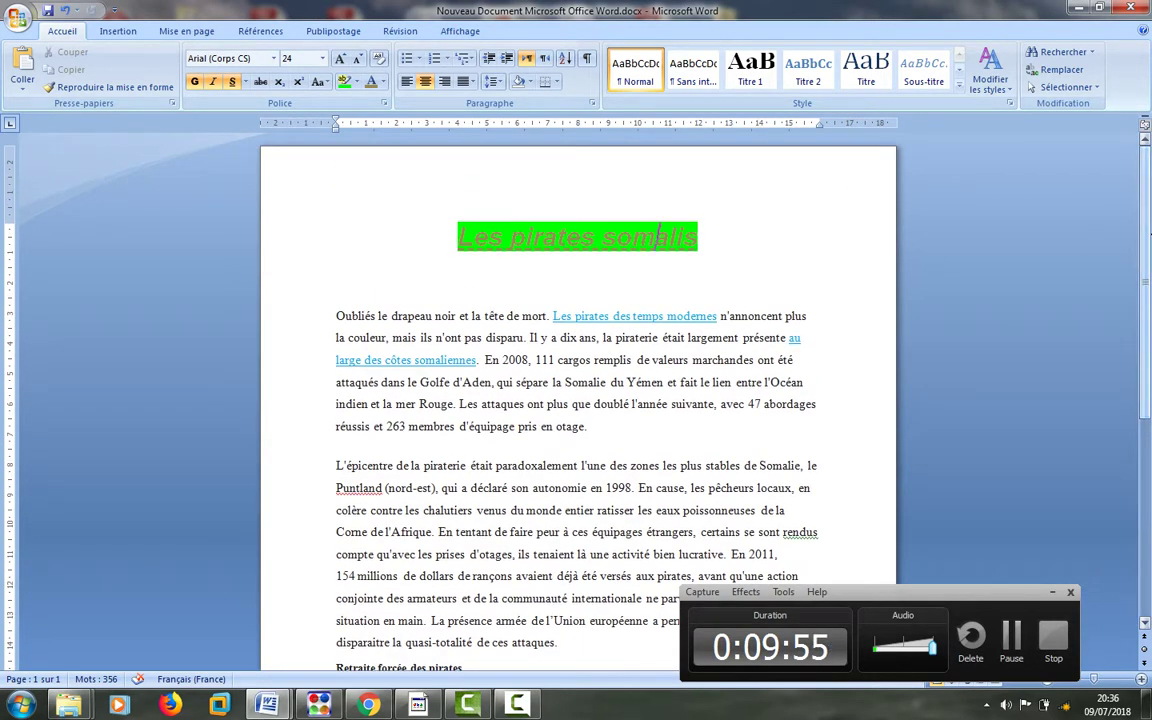
scroll(1150, 240, down, 5)
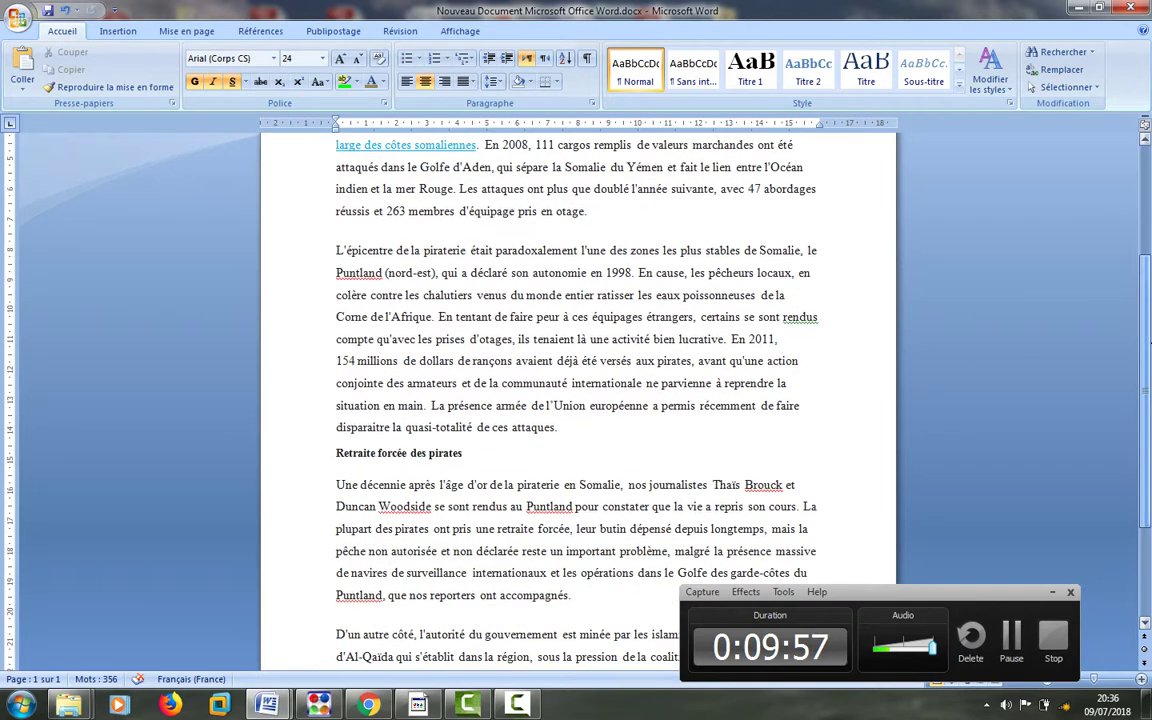
scroll(1150, 248, up, 5)
scroll(1150, 250, up, 1)
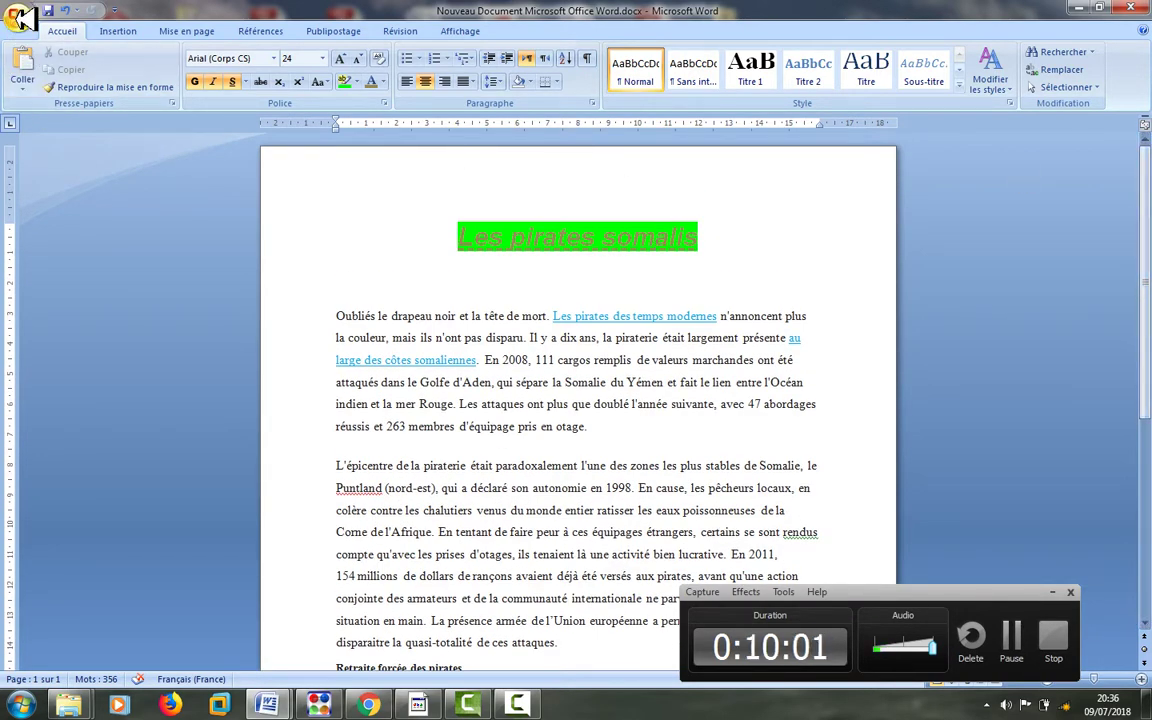
Review the whole page in print preview, checking the title, body paragraphs and end of the text up close, and close the preview.
click(22, 18)
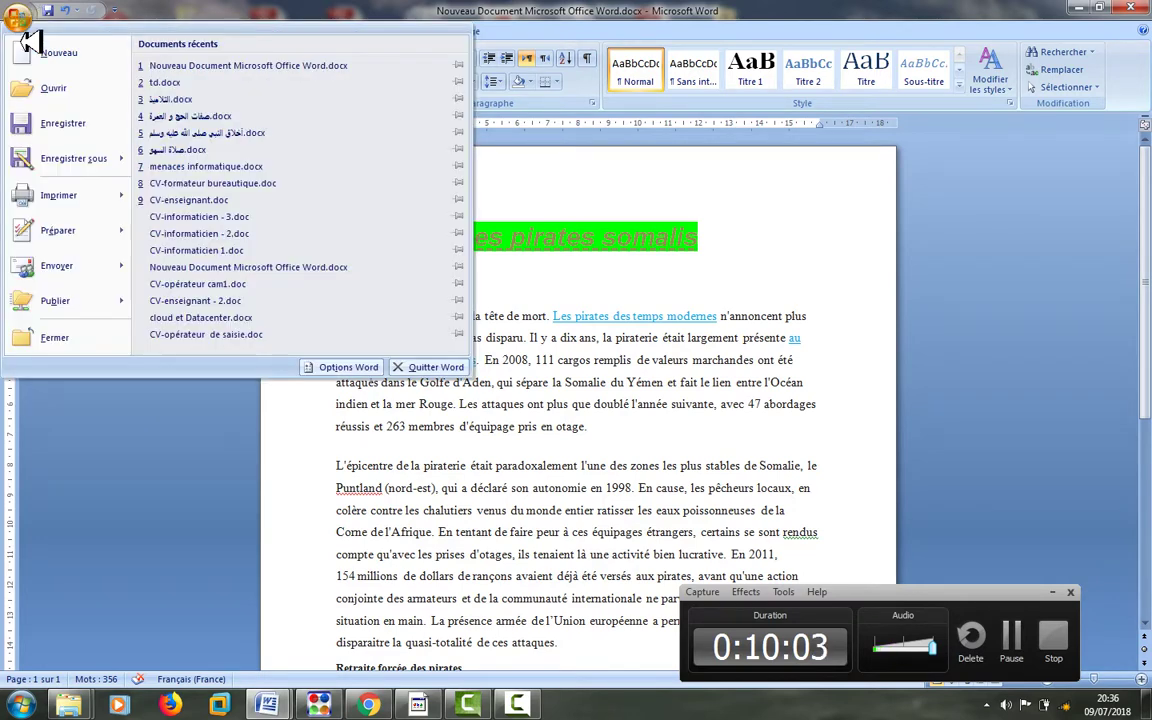
mouse_move(82, 190)
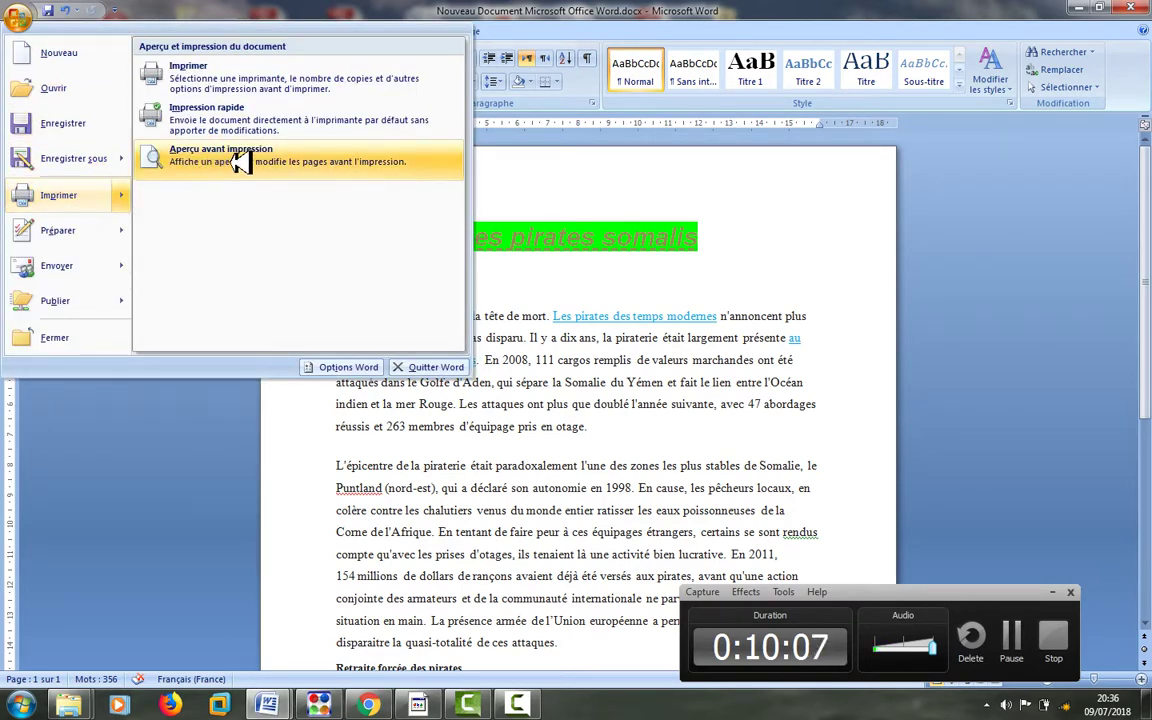
click(343, 161)
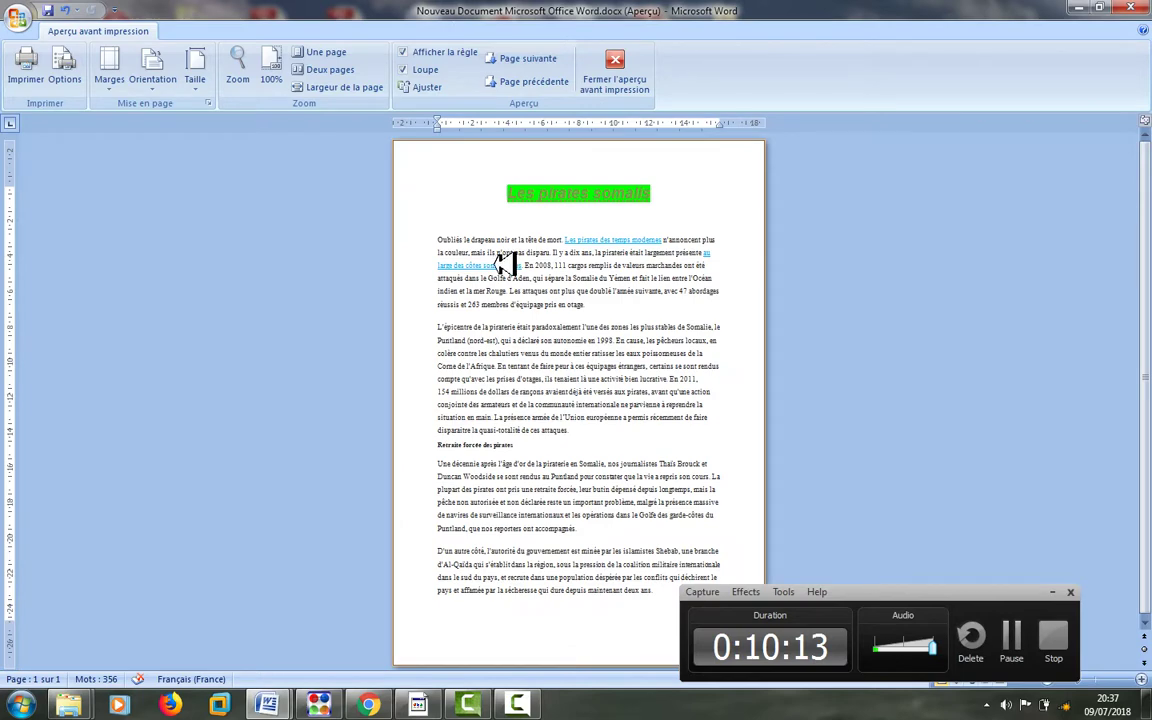
click(721, 295)
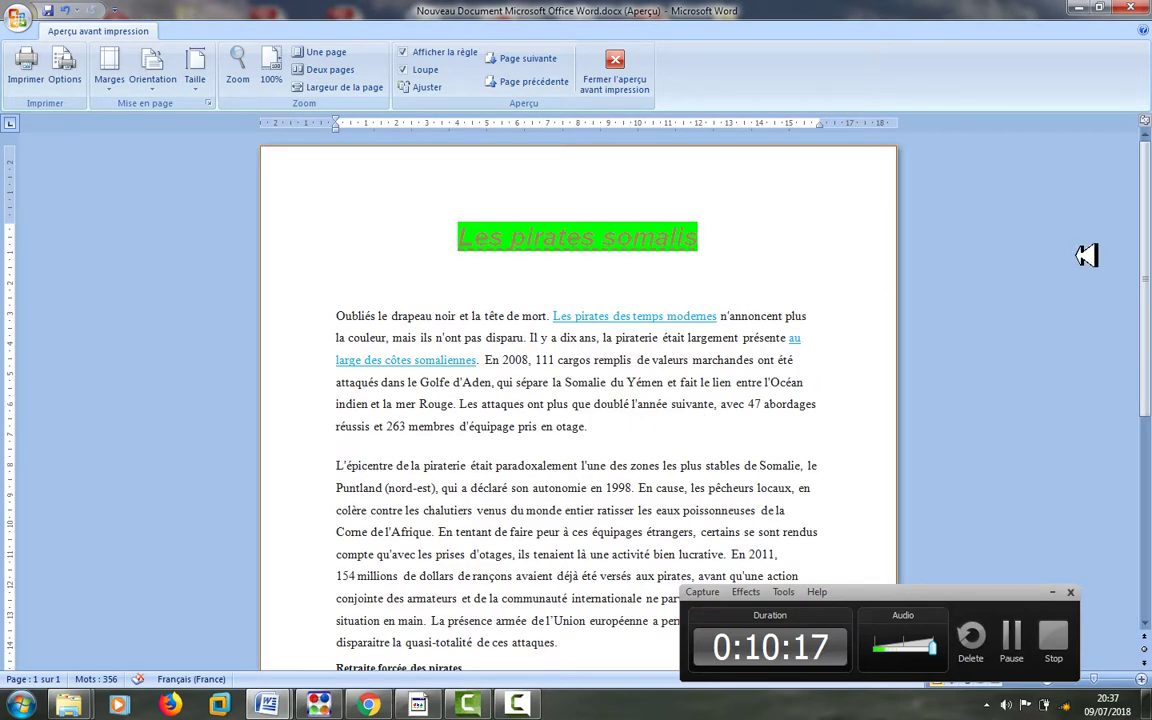
drag(1148, 222, 1148, 430)
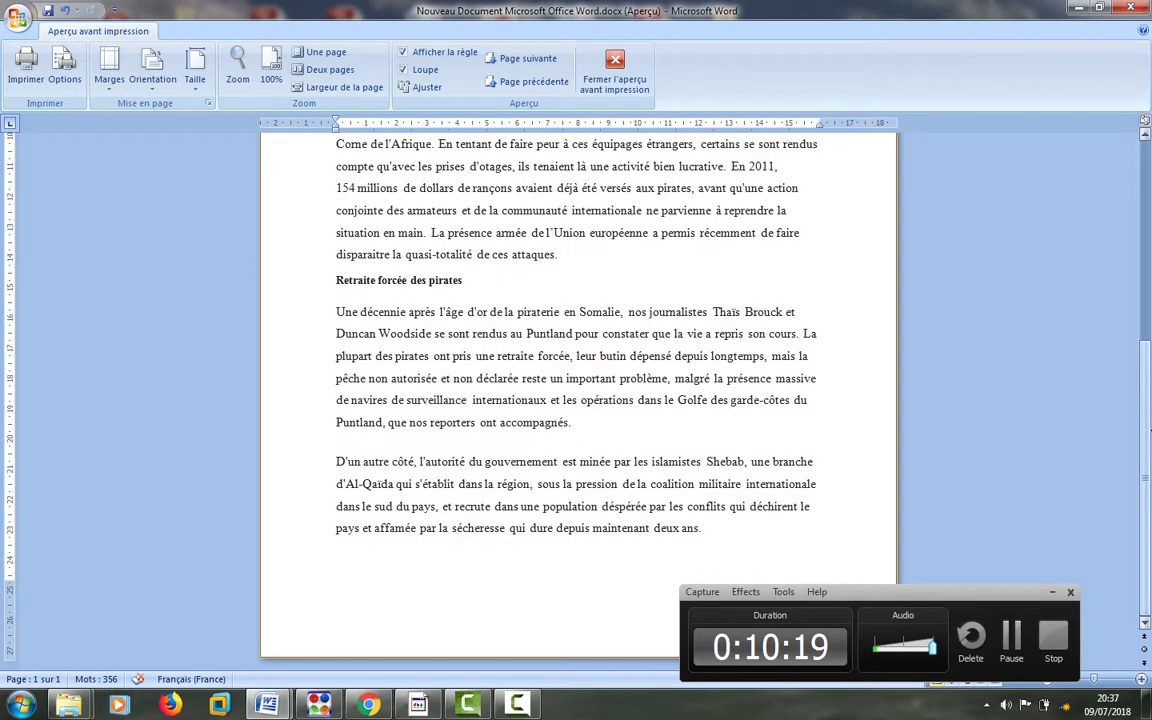
scroll(969, 211, up, 5)
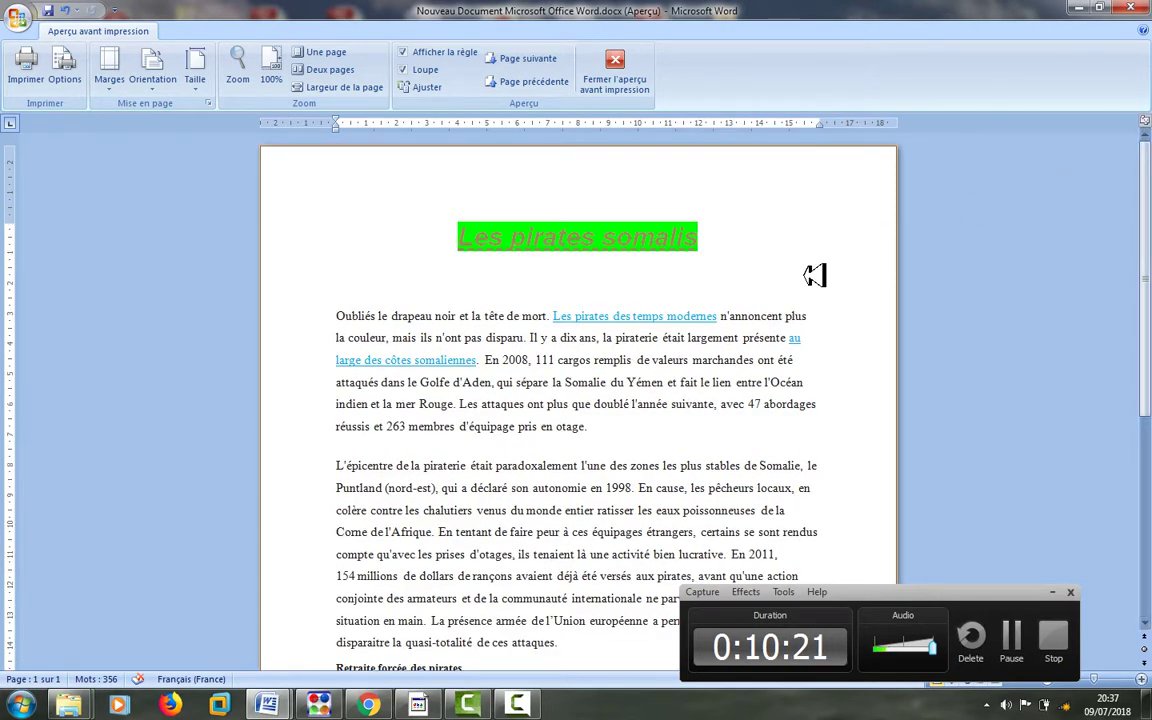
click(969, 211)
click(682, 277)
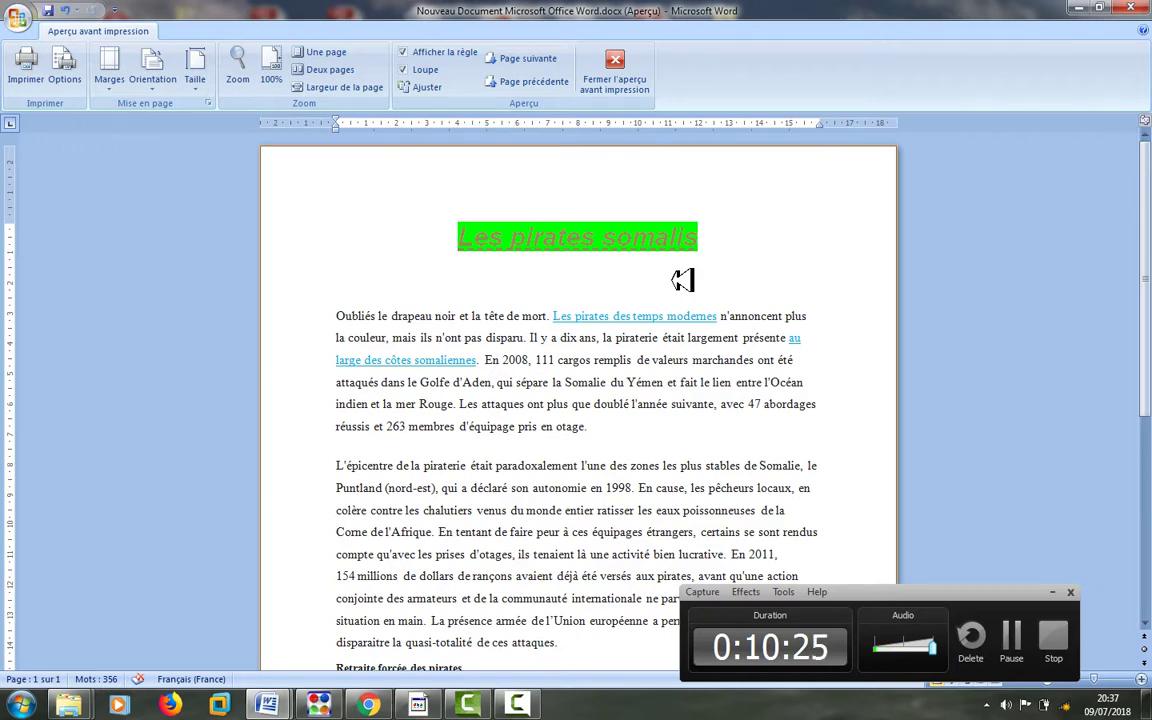
click(682, 279)
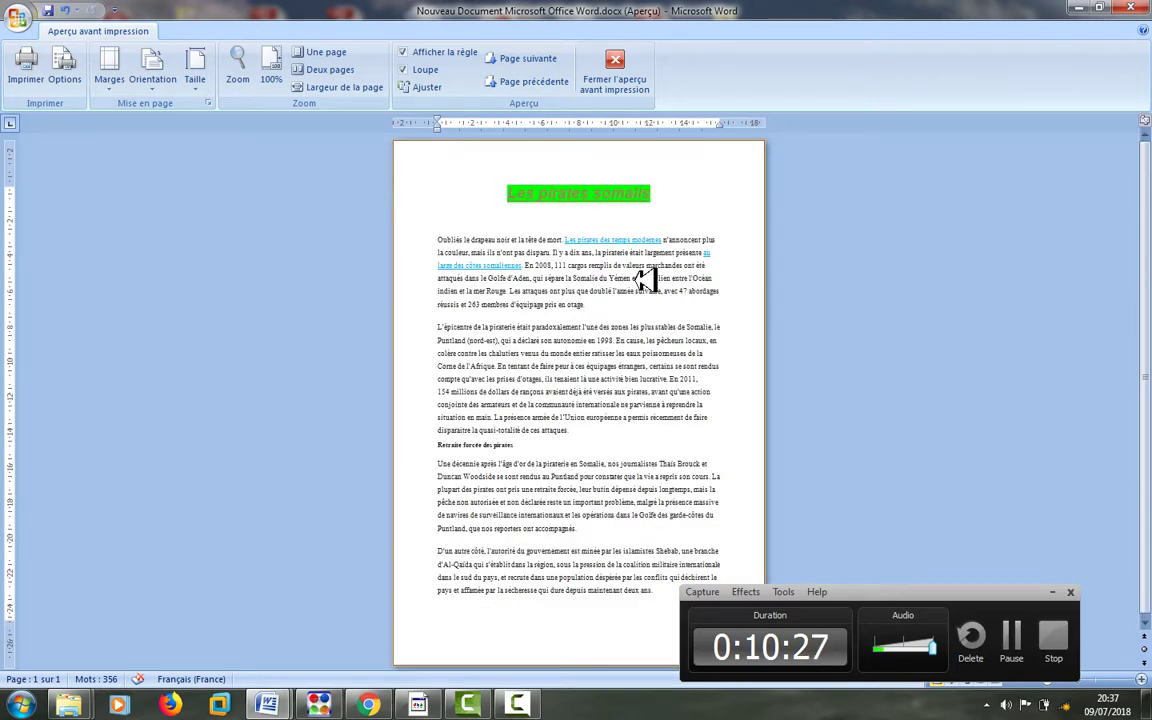
click(644, 279)
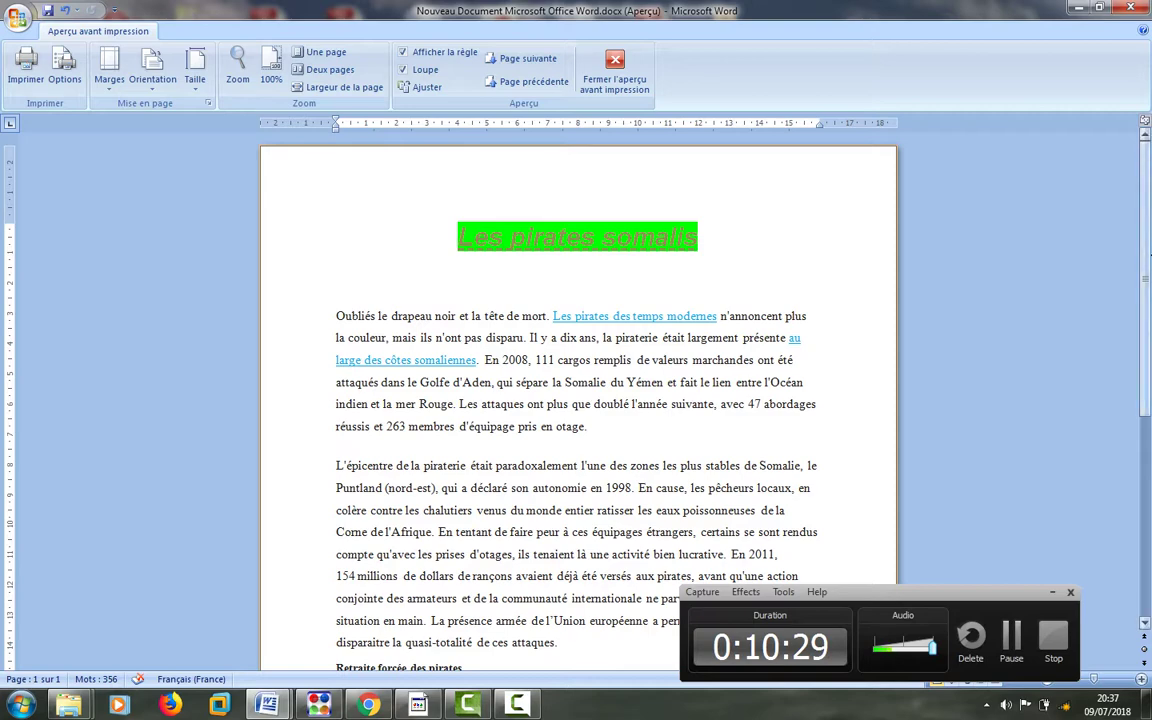
scroll(1148, 245, down, 3)
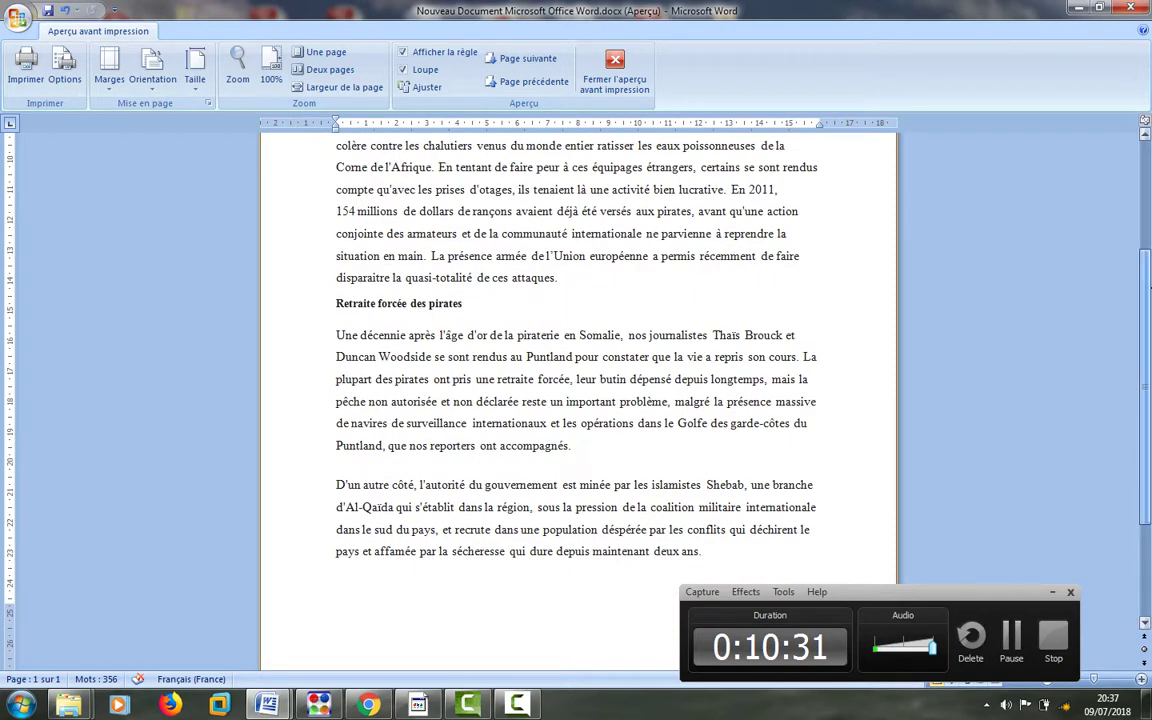
scroll(1149, 183, up, 3)
click(846, 244)
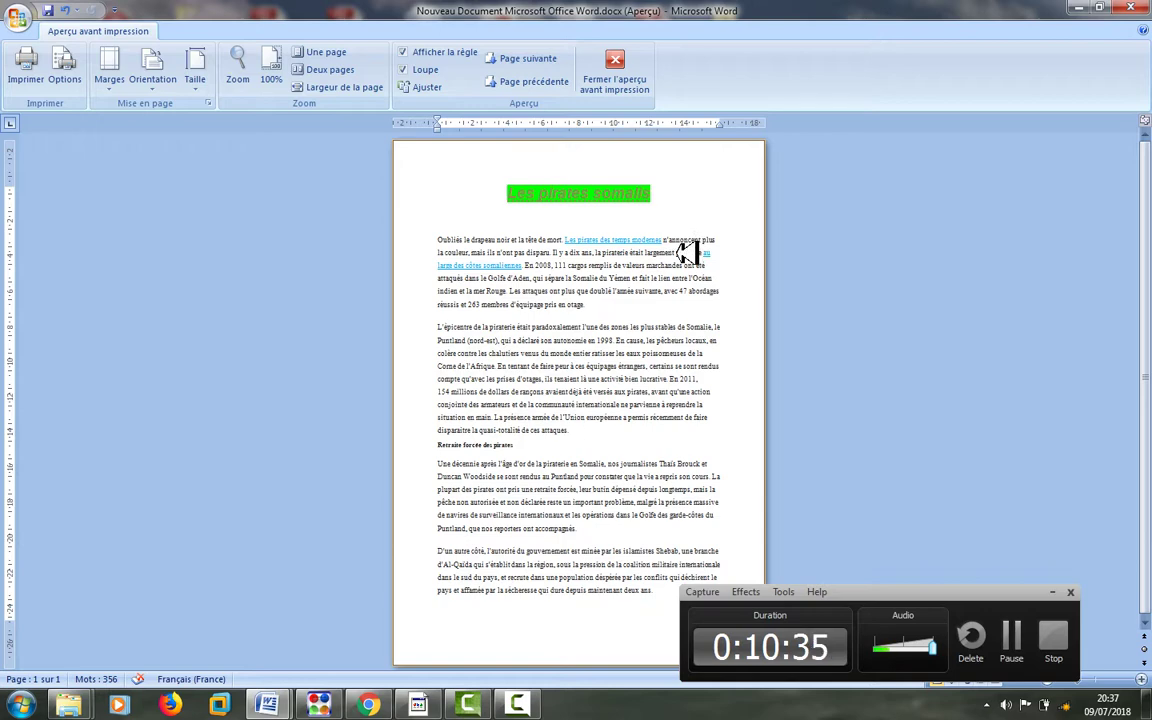
click(722, 352)
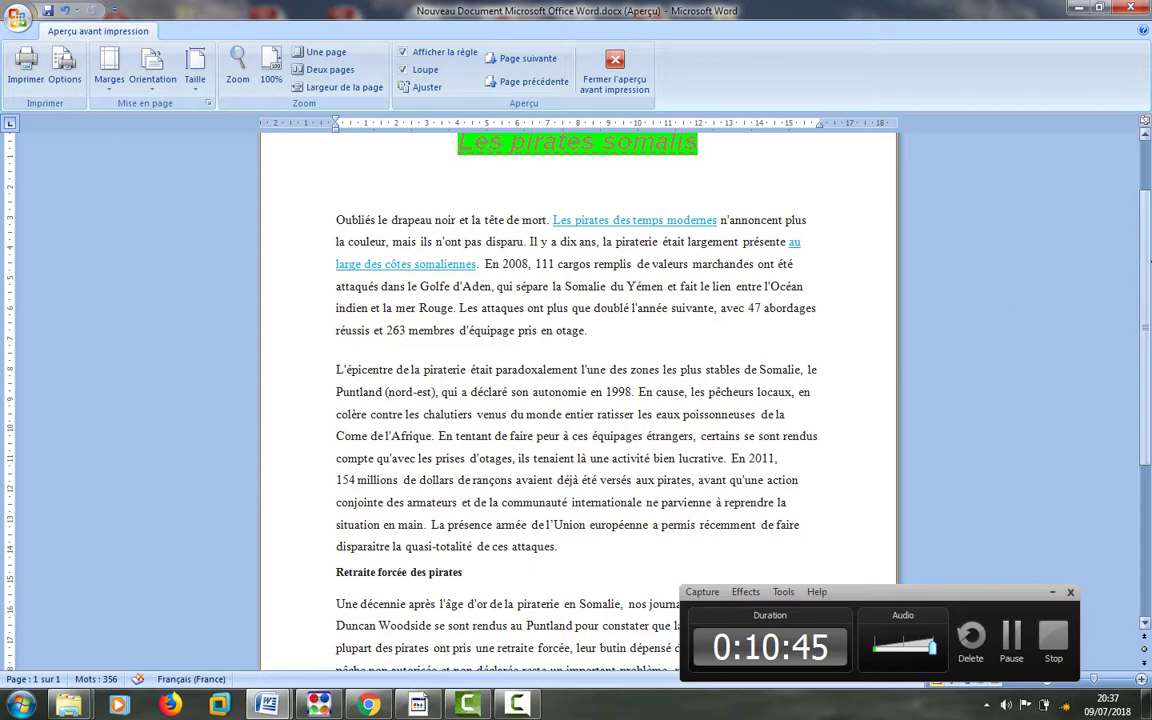
scroll(1148, 352, down, 4)
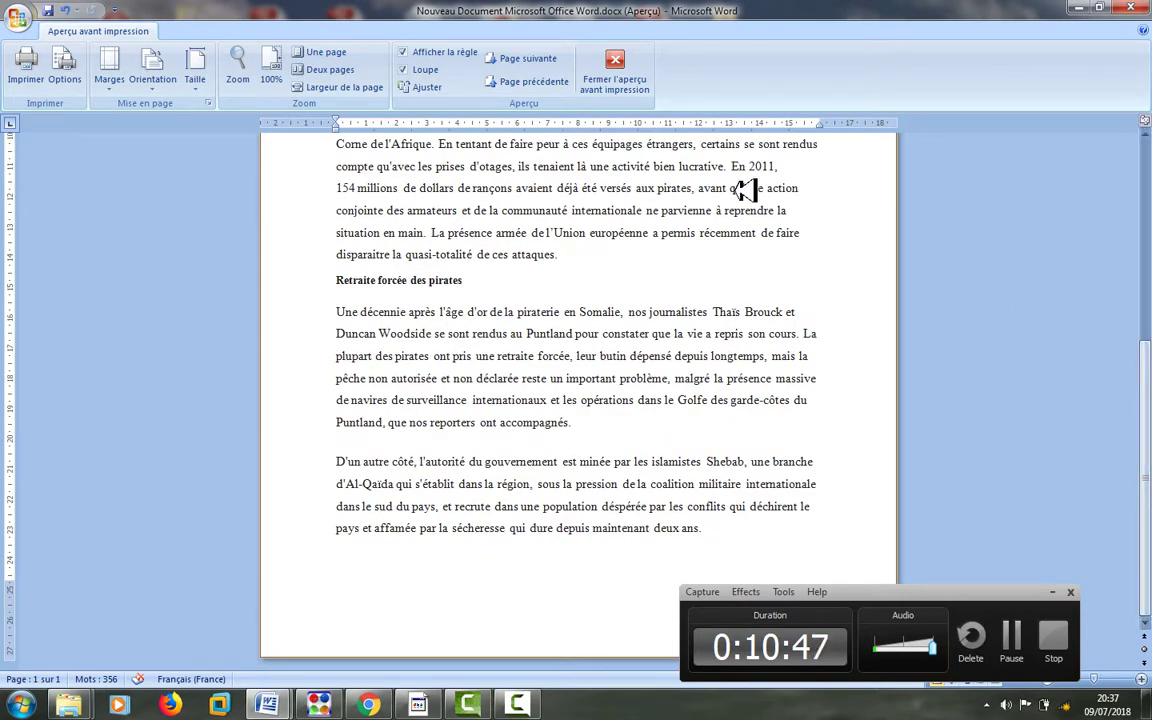
click(632, 68)
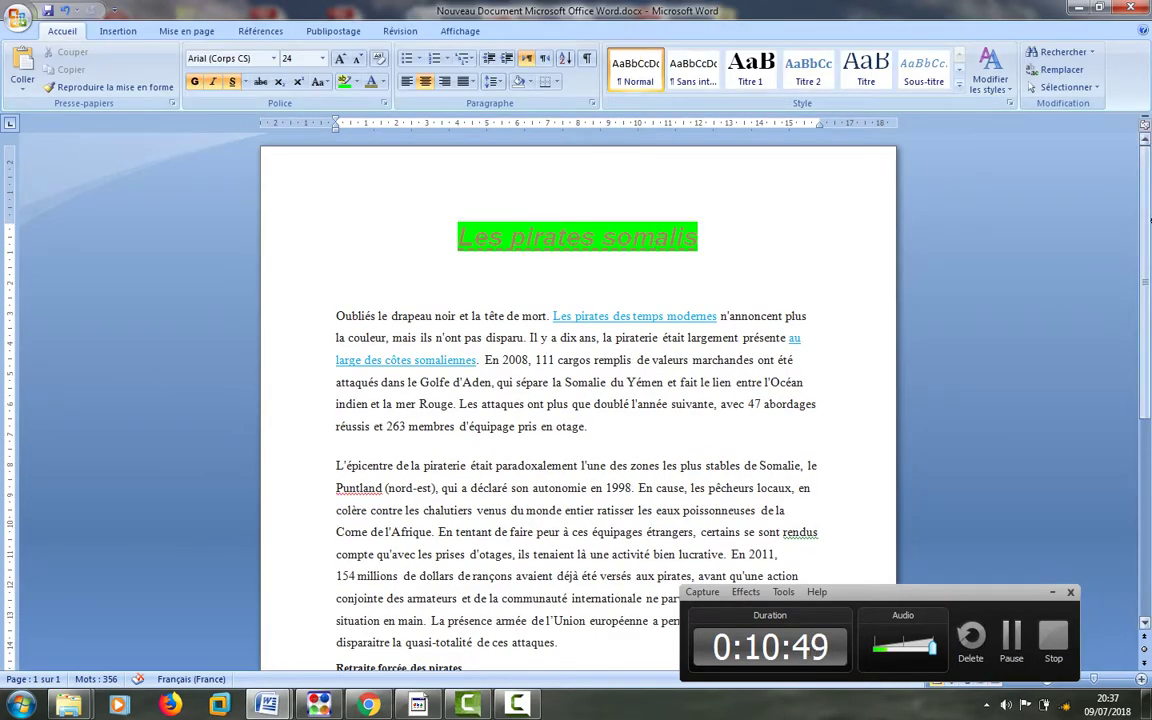
Browse the predefined footers and insert the Alphabet footer in the document.
drag(1148, 220, 1148, 410)
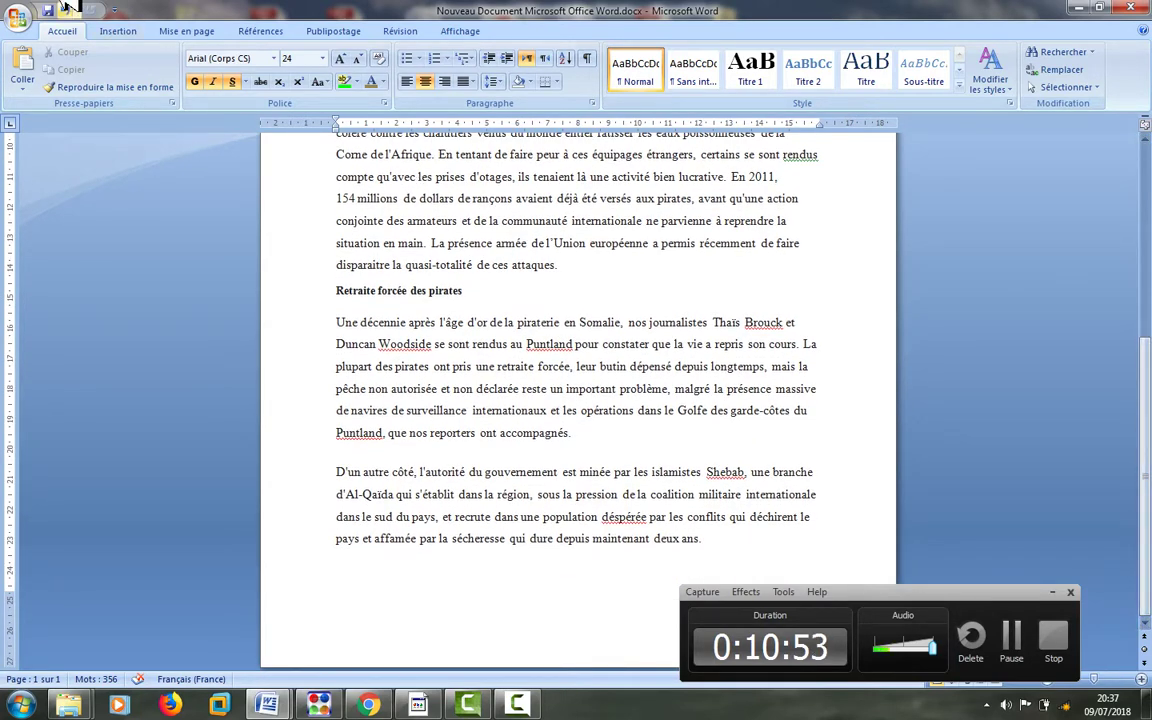
click(217, 31)
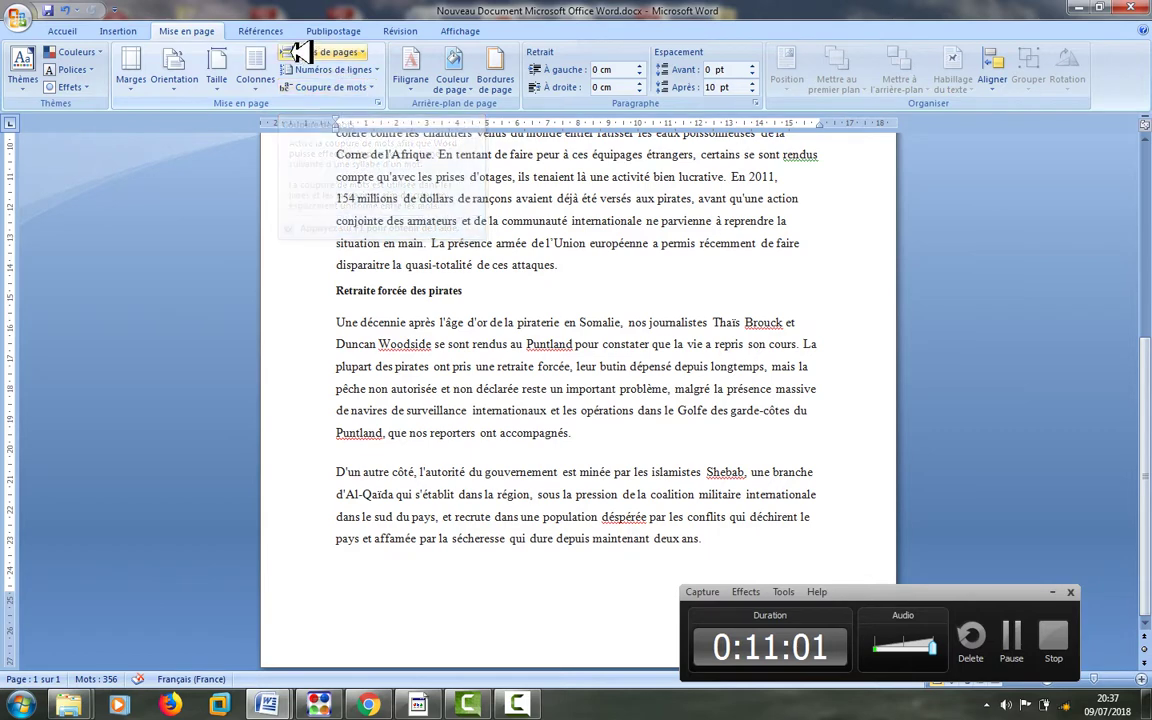
click(137, 28)
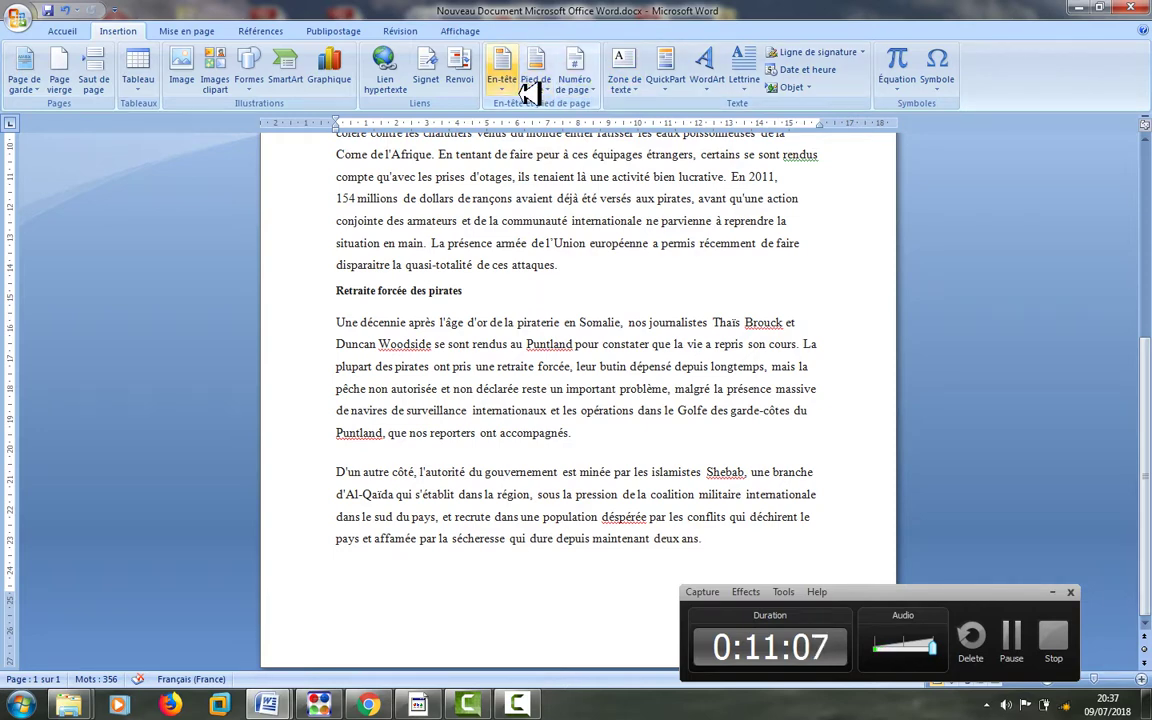
click(560, 90)
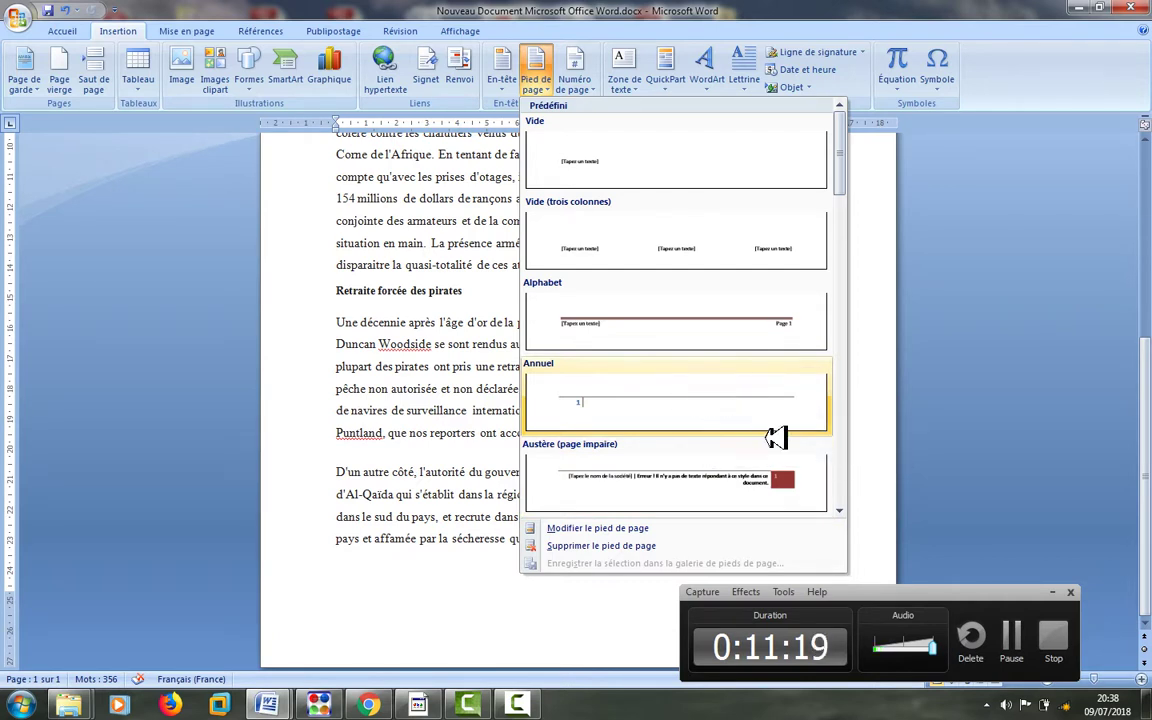
scroll(846, 508, down, 4)
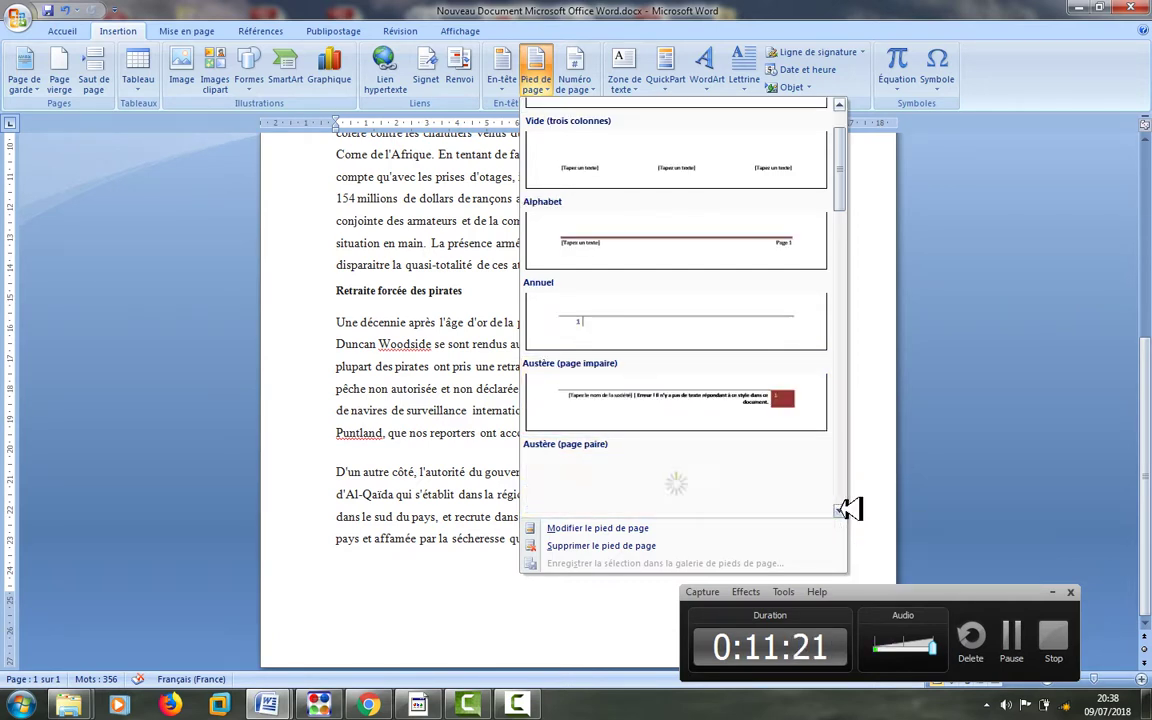
scroll(846, 508, down, 4)
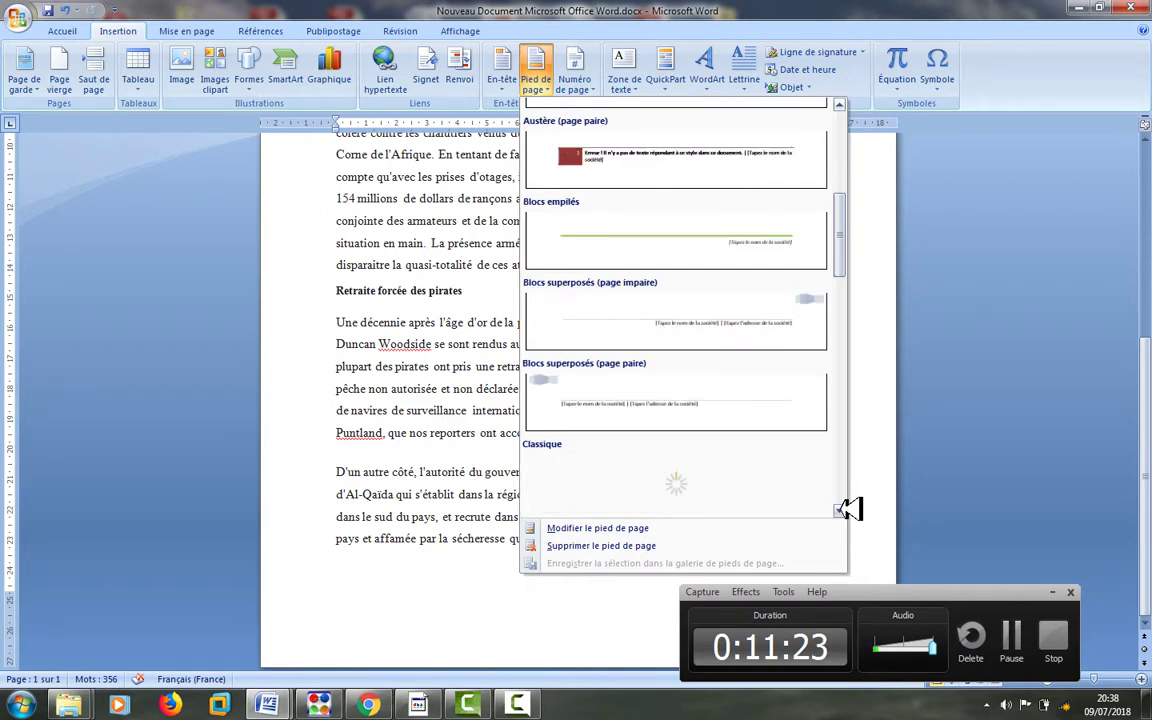
scroll(846, 508, down, 6)
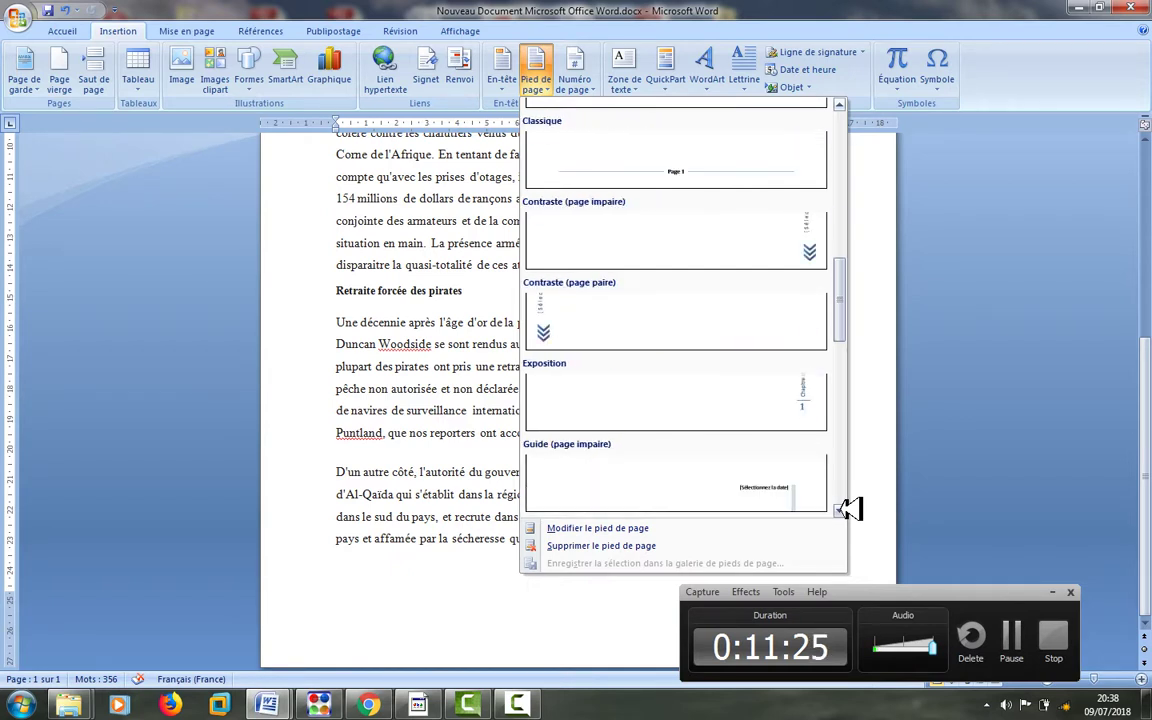
scroll(846, 508, down, 1)
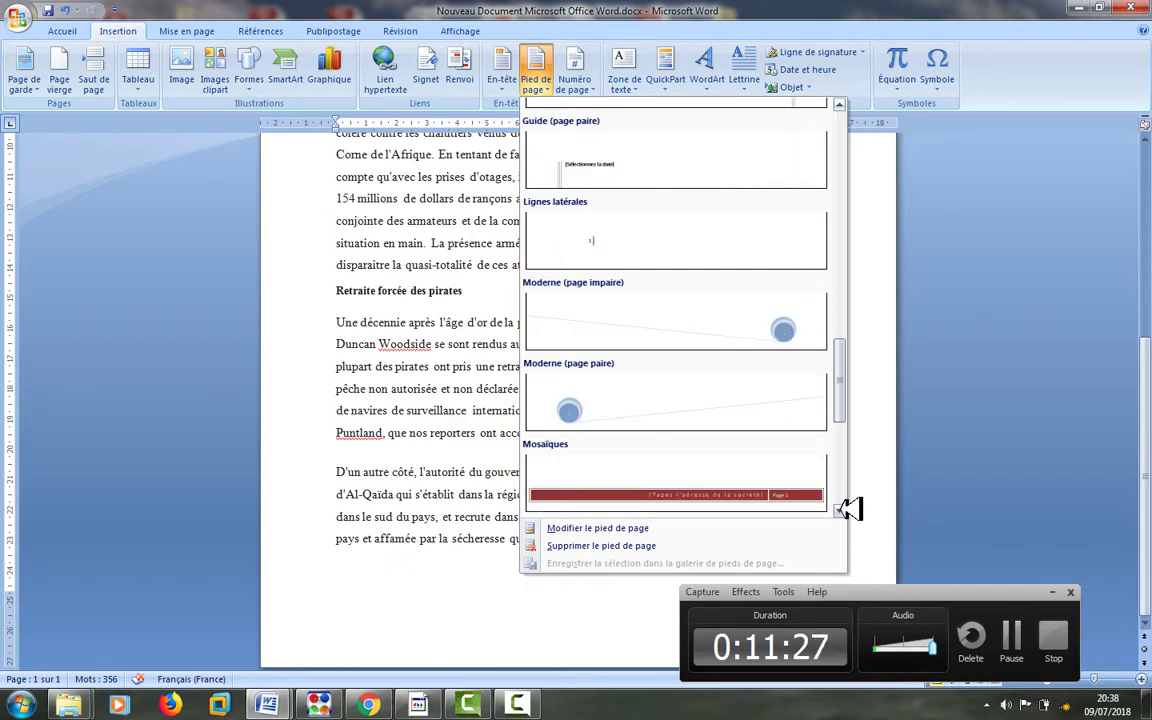
scroll(846, 508, down, 1)
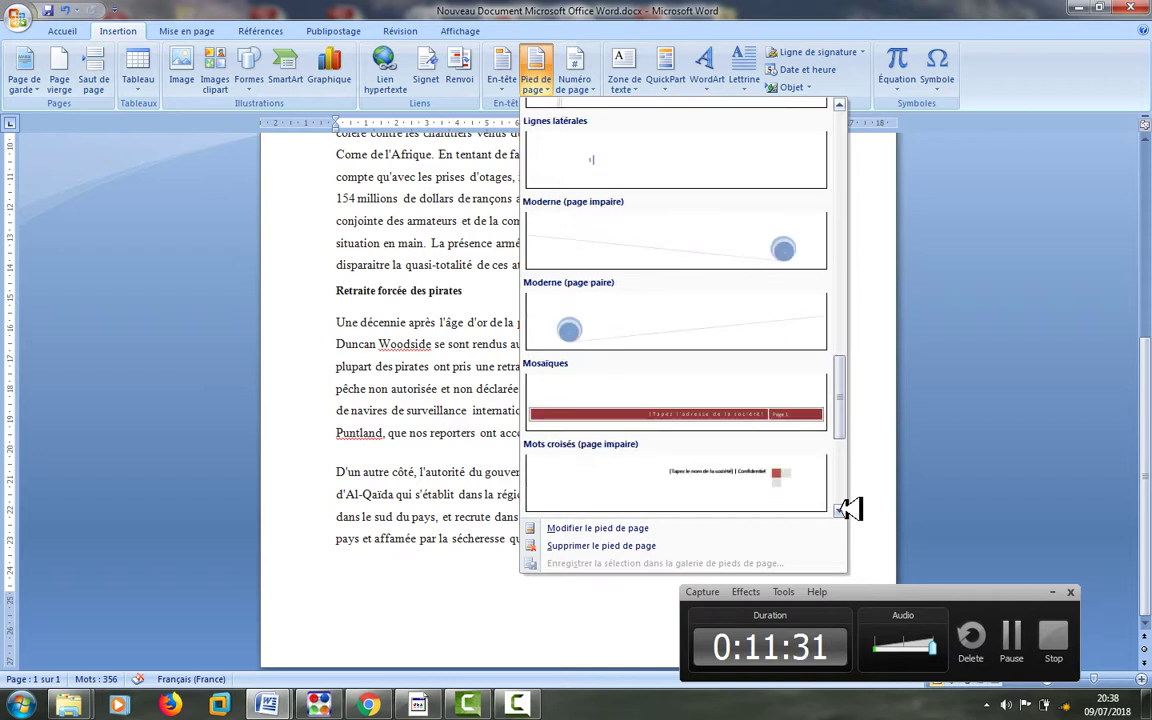
click(840, 510)
click(840, 510)
click(840, 510)
click(840, 510)
drag(846, 455, 855, 148)
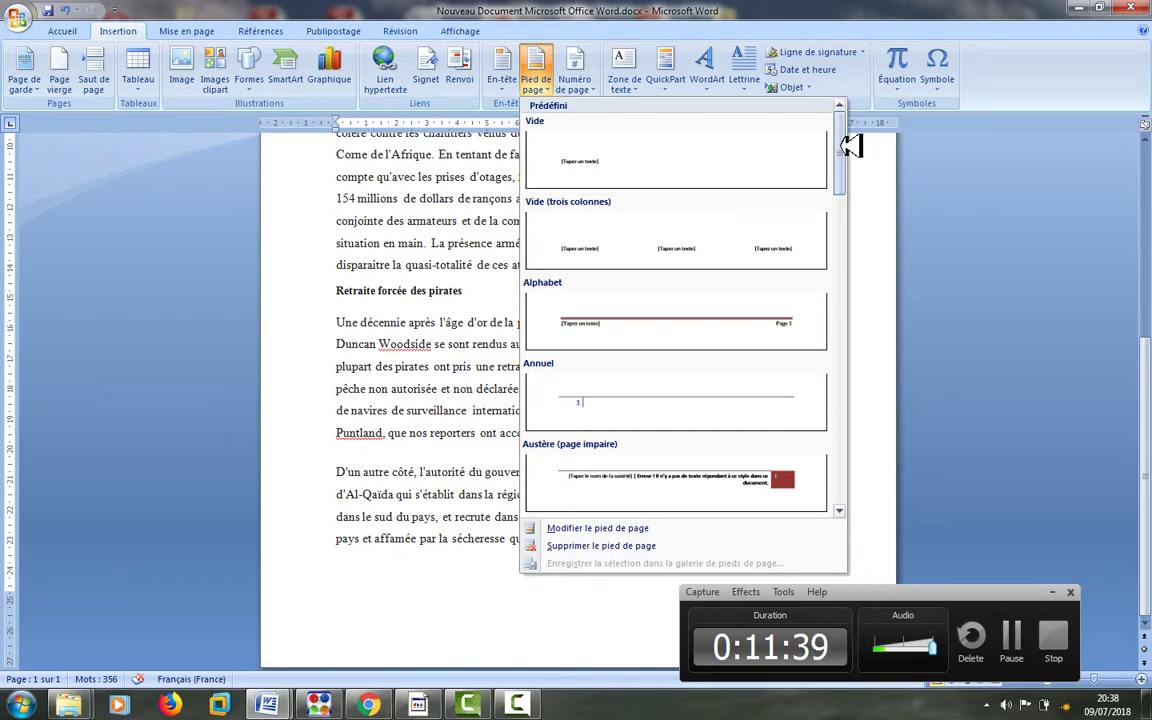
drag(850, 145, 850, 175)
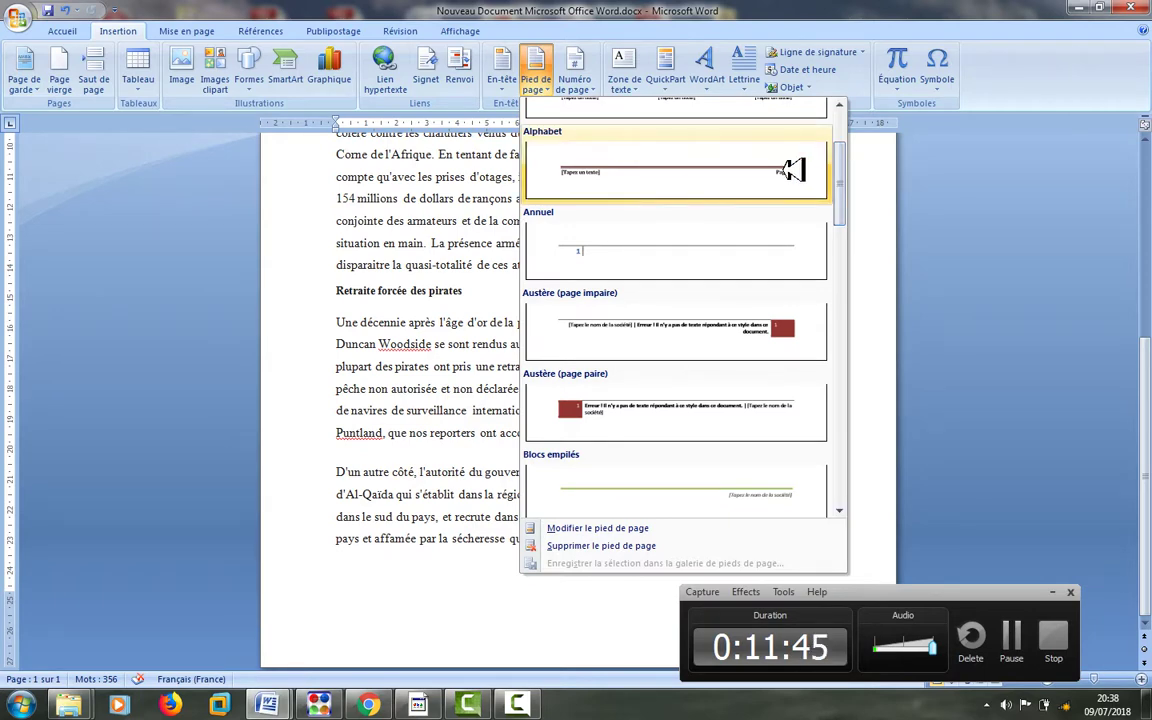
click(793, 170)
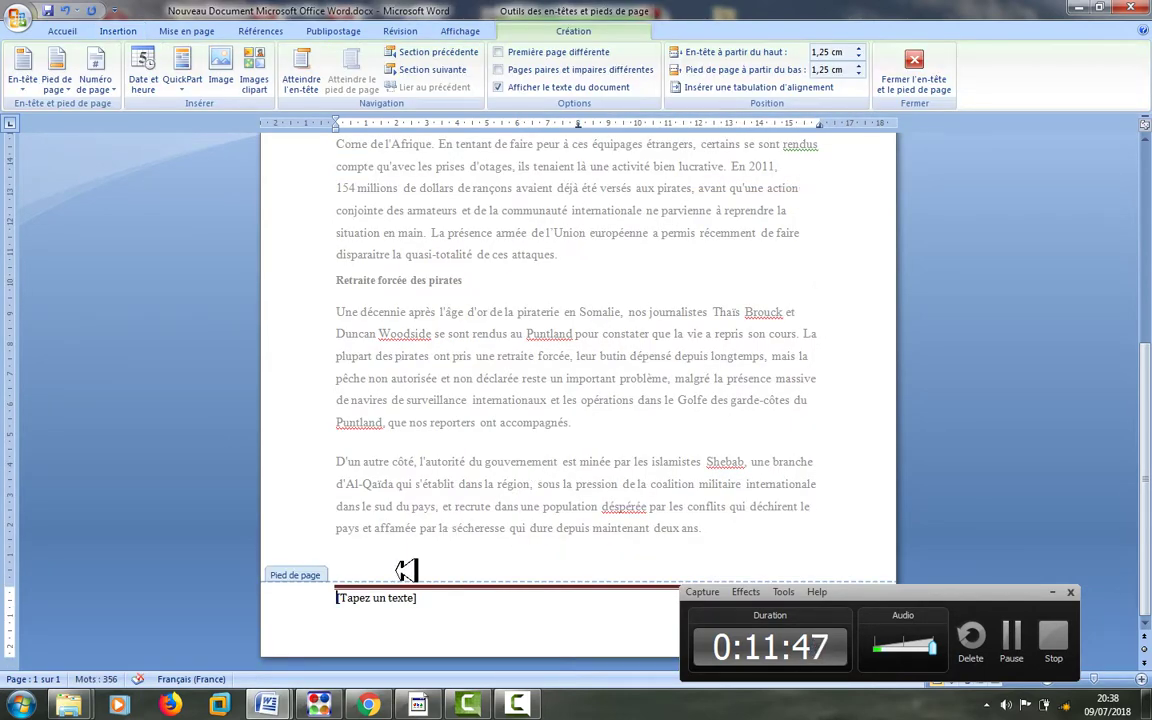
Replace the footer's placeholder text with "Pirates somalis", leave footer editing and save the document.
click(361, 599)
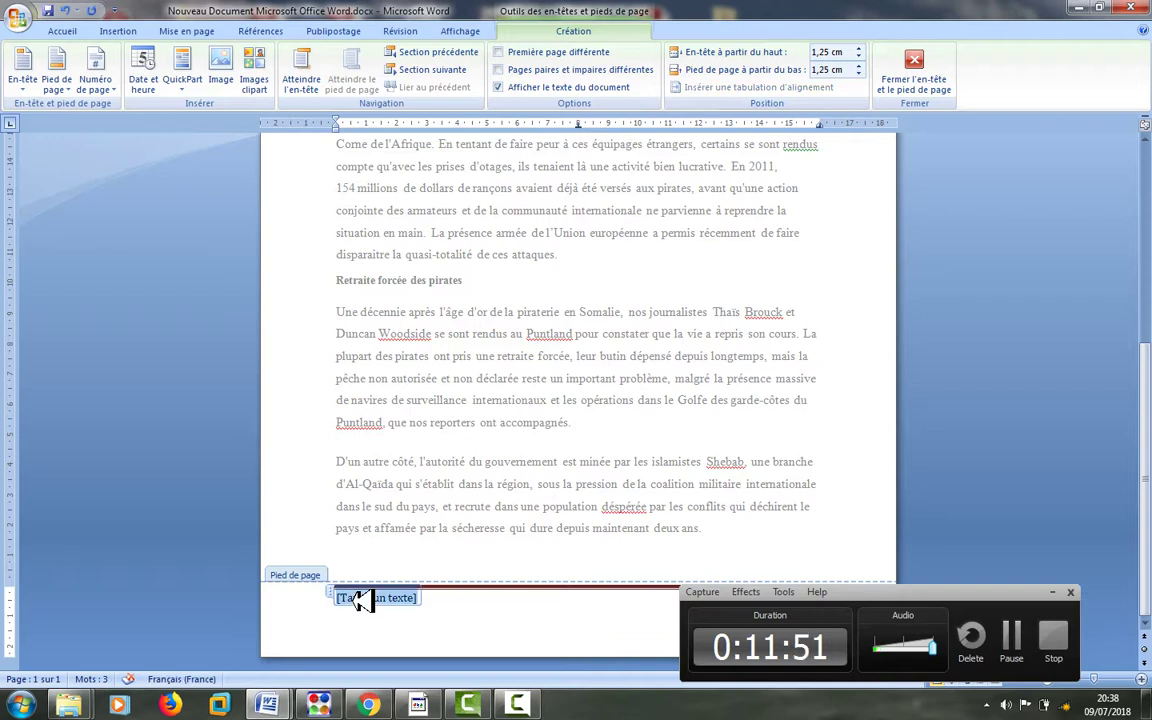
text(pi)
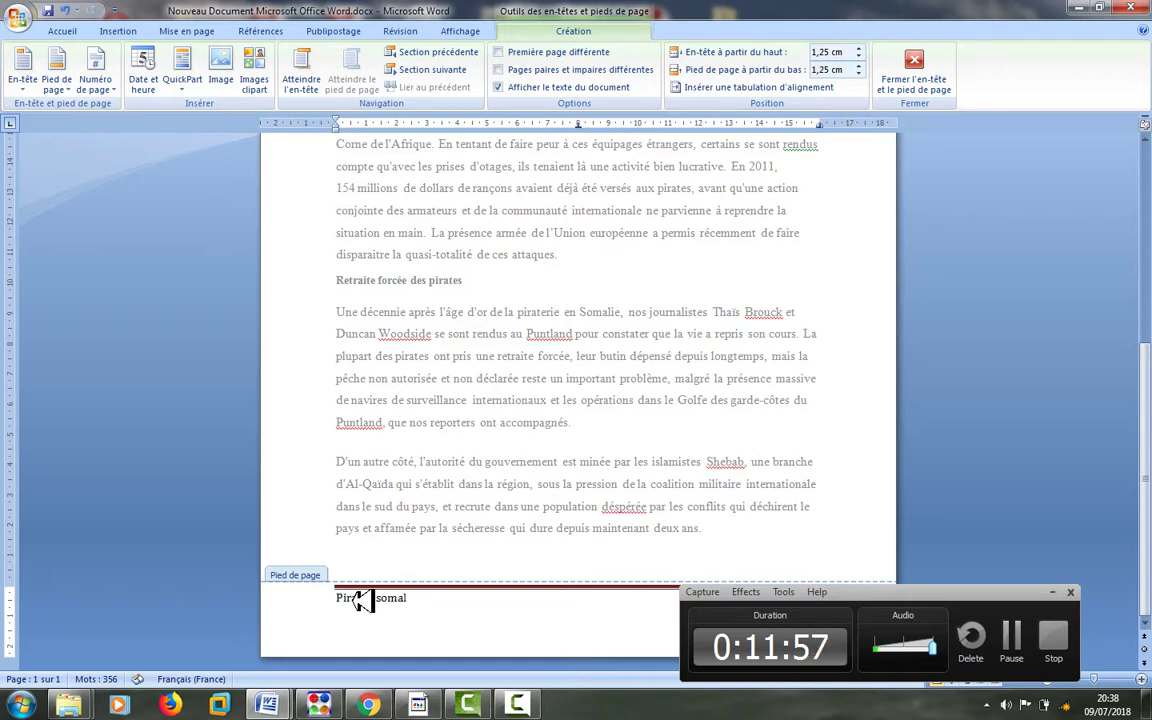
text(rates somalis)
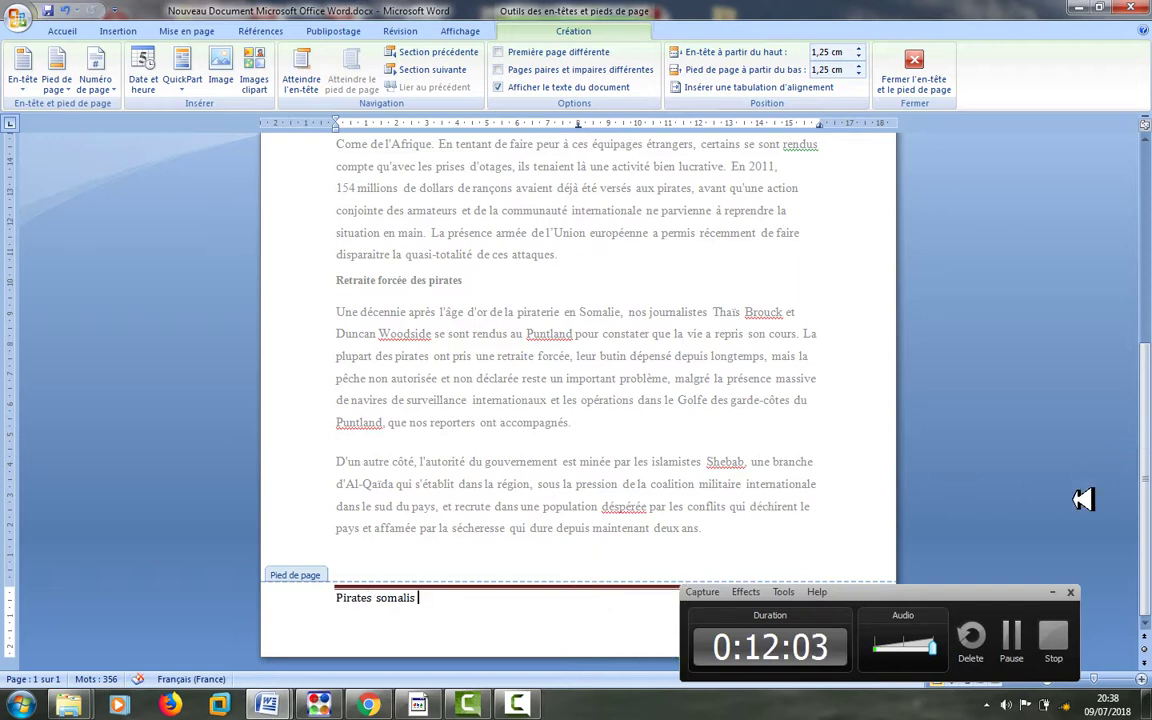
drag(1001, 585, 1077, 614)
mouse_move(1148, 478)
mouse_down()
mouse_move(1148, 265)
mouse_move(1148, 478)
mouse_up()
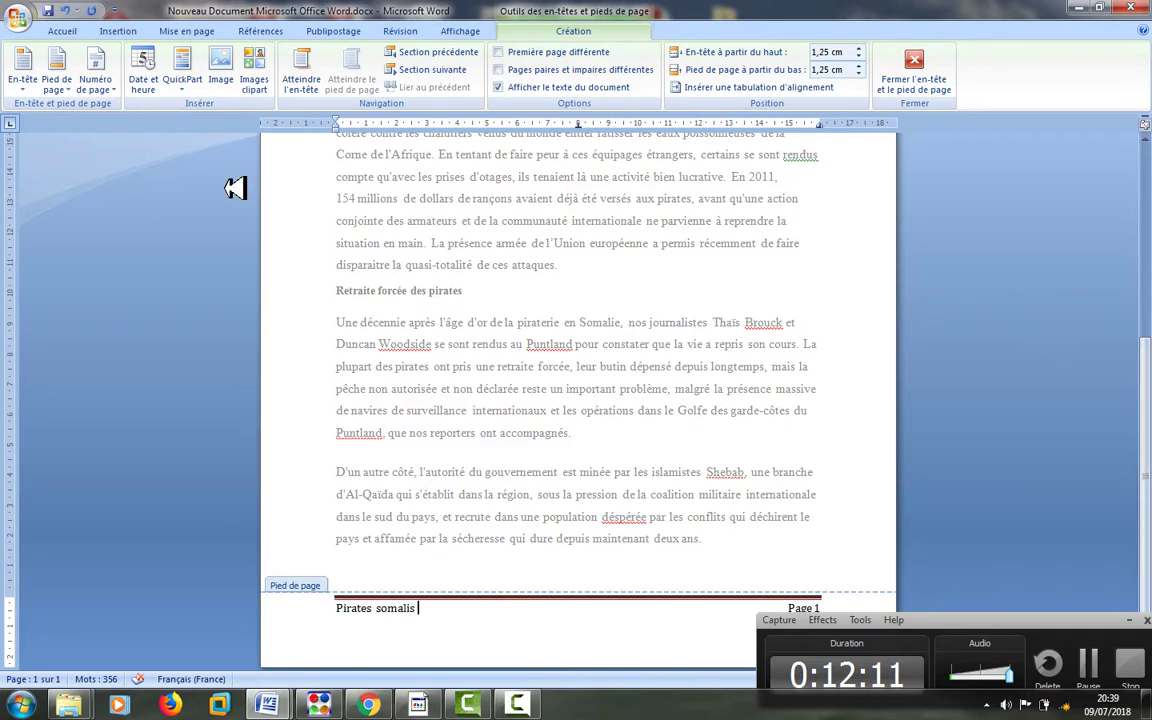
click(50, 9)
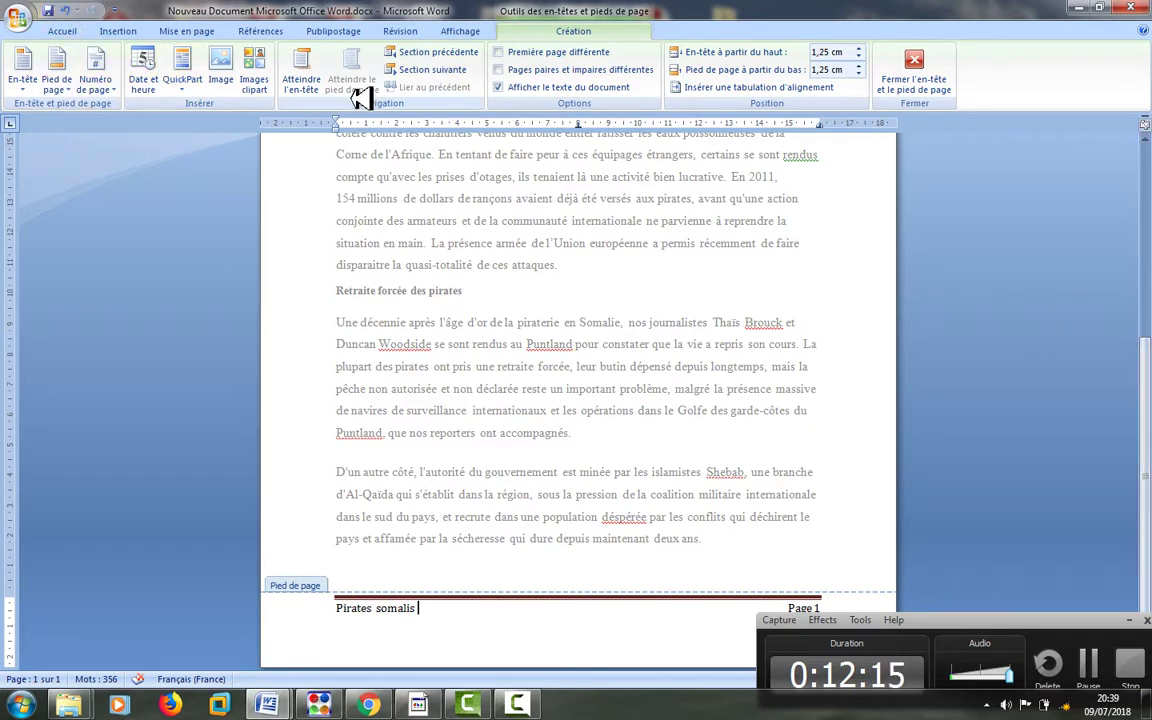
click(918, 66)
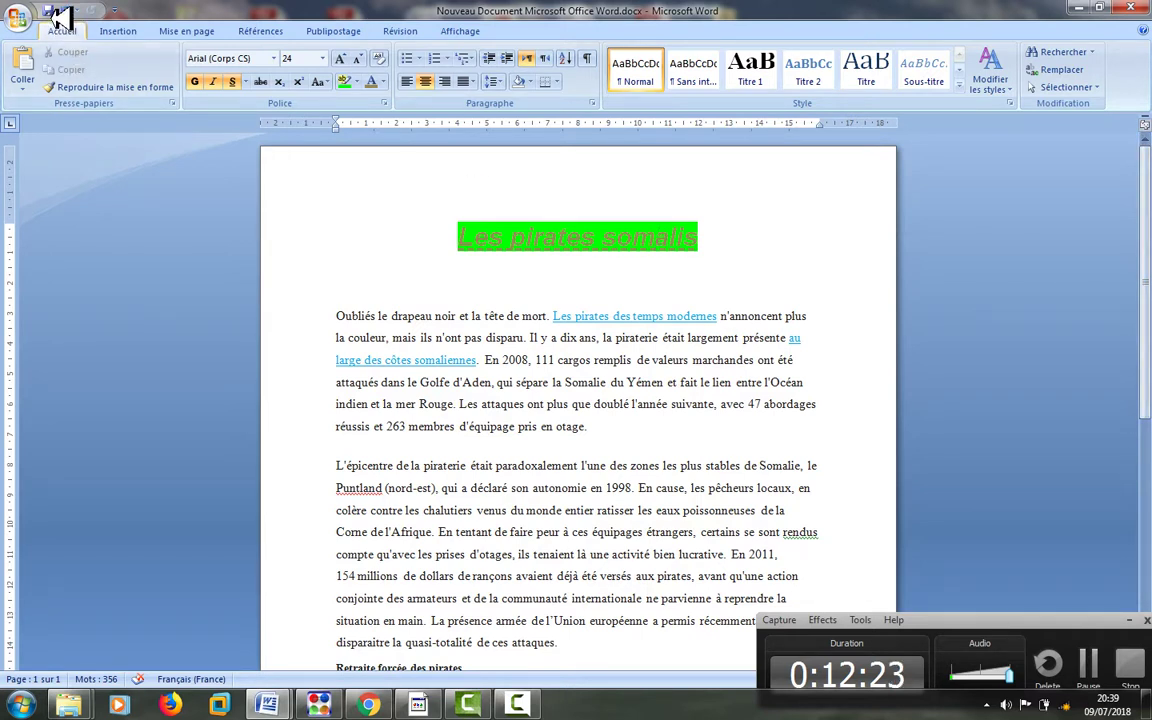
click(47, 8)
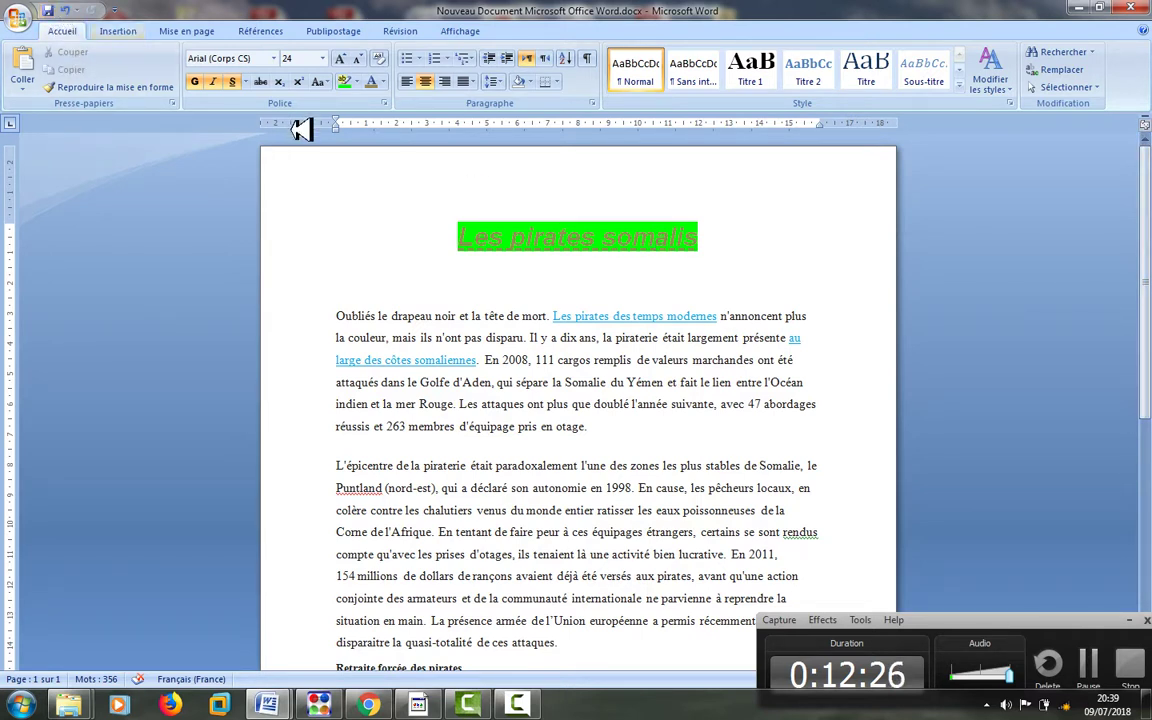
Browse the predefined header designs through to the last one and close the gallery without inserting any.
click(502, 183)
click(144, 31)
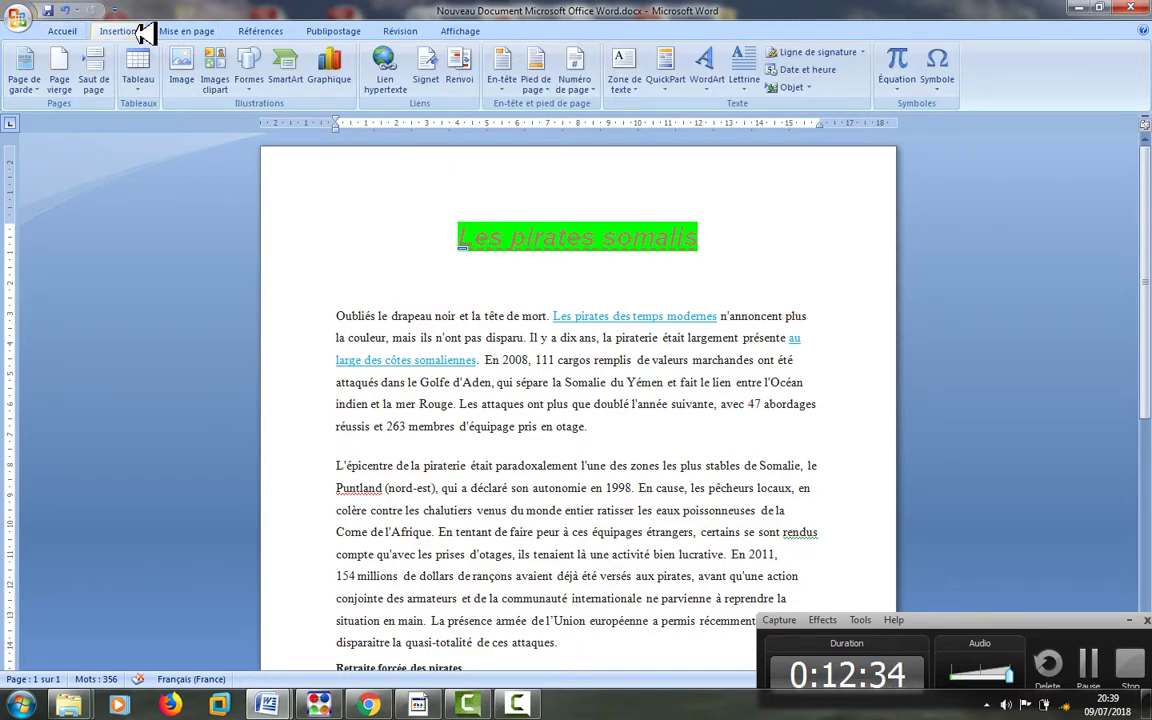
click(515, 91)
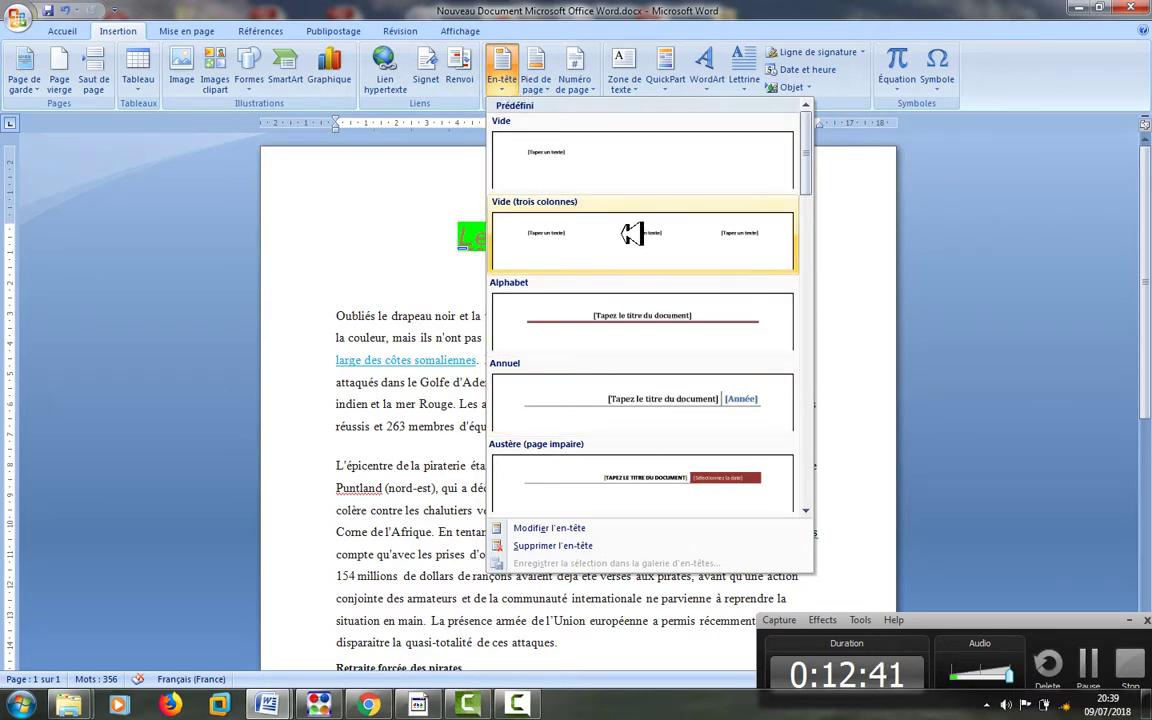
click(808, 510)
click(808, 510)
click(808, 510)
click(808, 510)
click(808, 510)
click(808, 510)
click(808, 510)
click(808, 510)
click(808, 510)
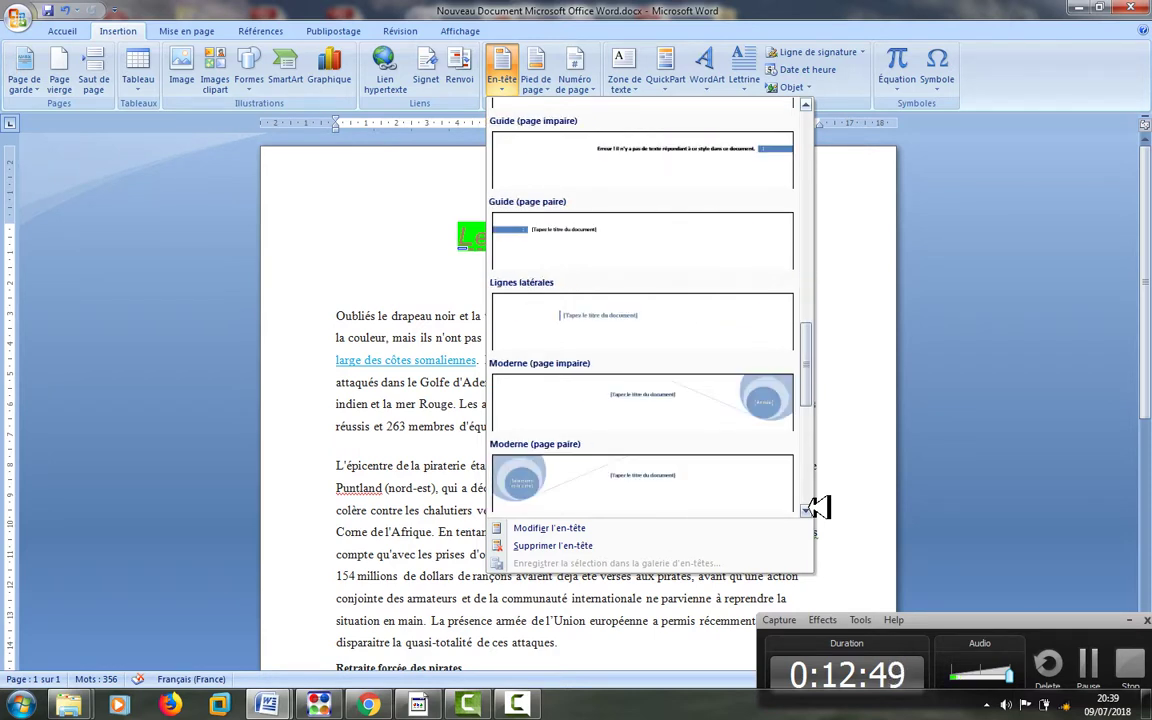
click(808, 510)
click(808, 510)
click(808, 510)
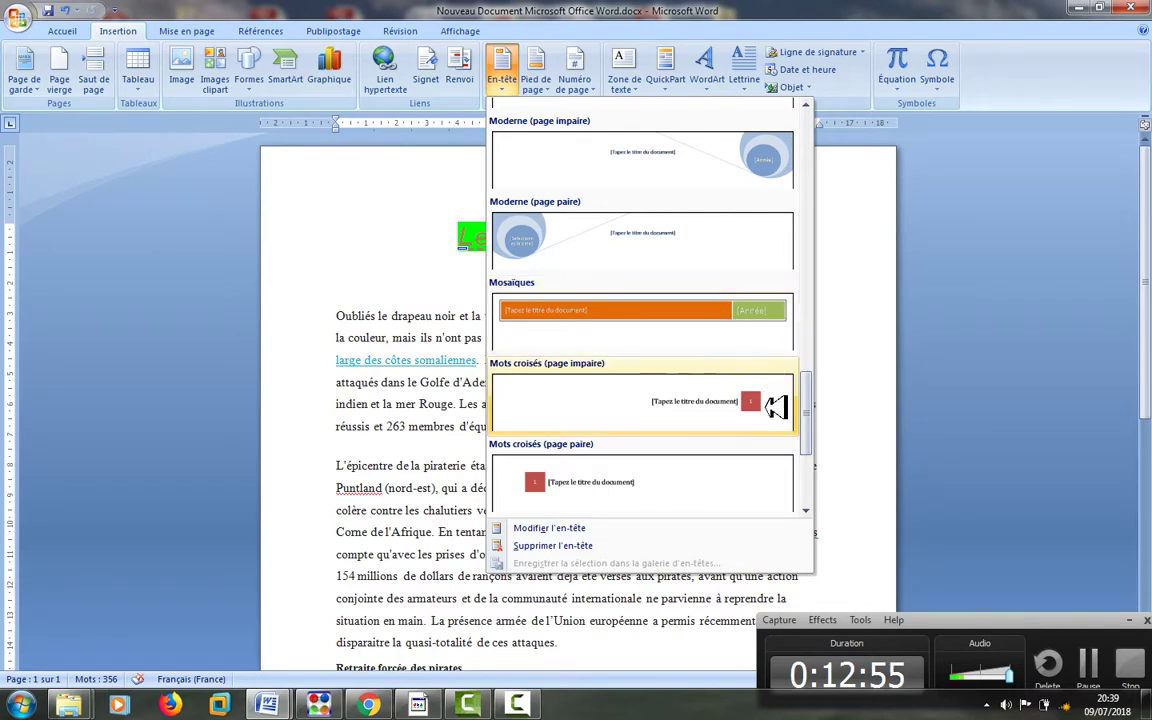
scroll(810, 497, down, 3)
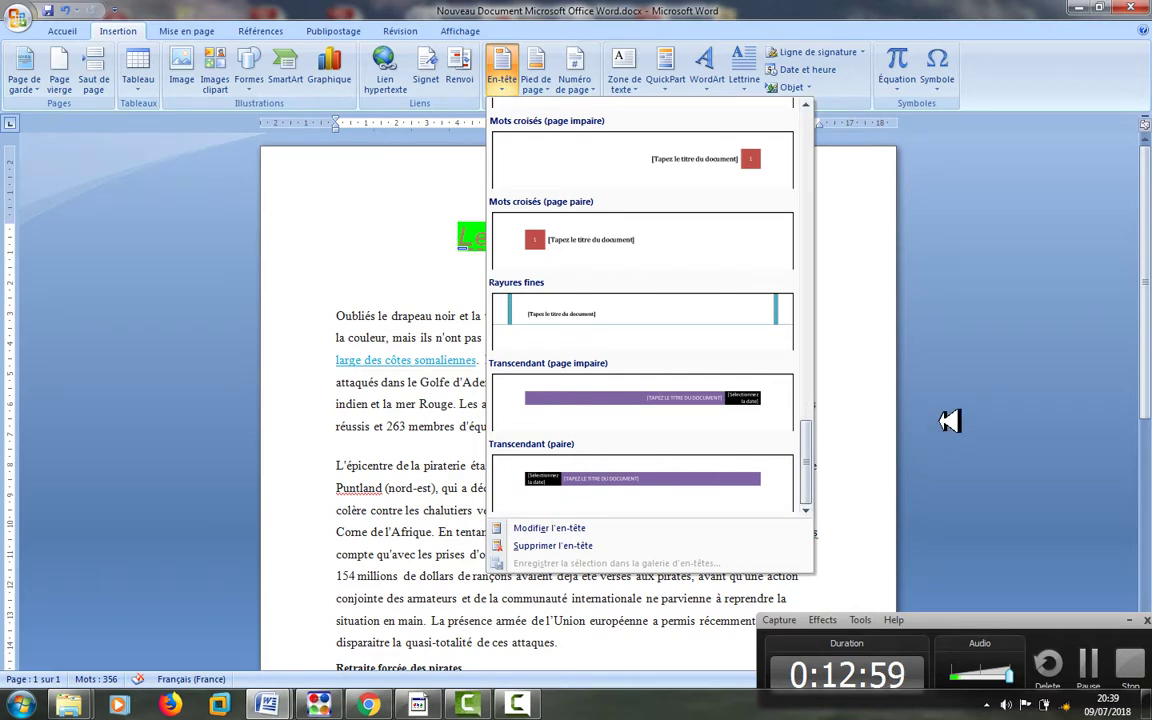
click(948, 420)
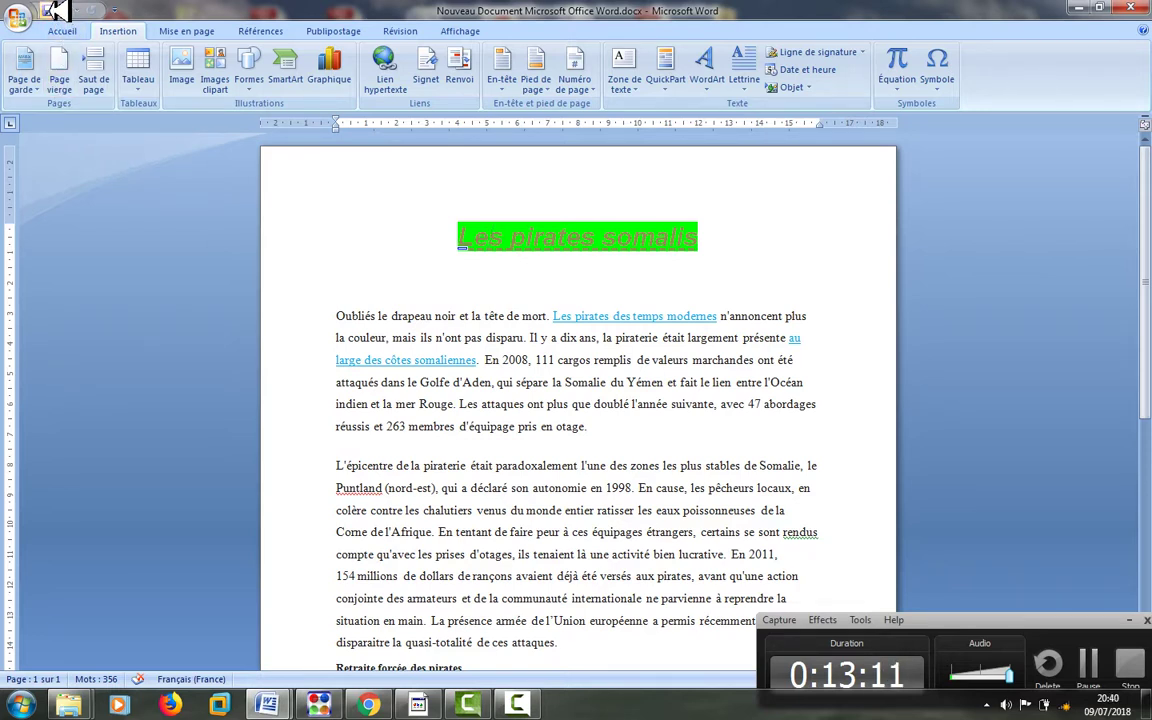
Switch the page orientation to landscape (Paysage) and check the text layout.
click(178, 31)
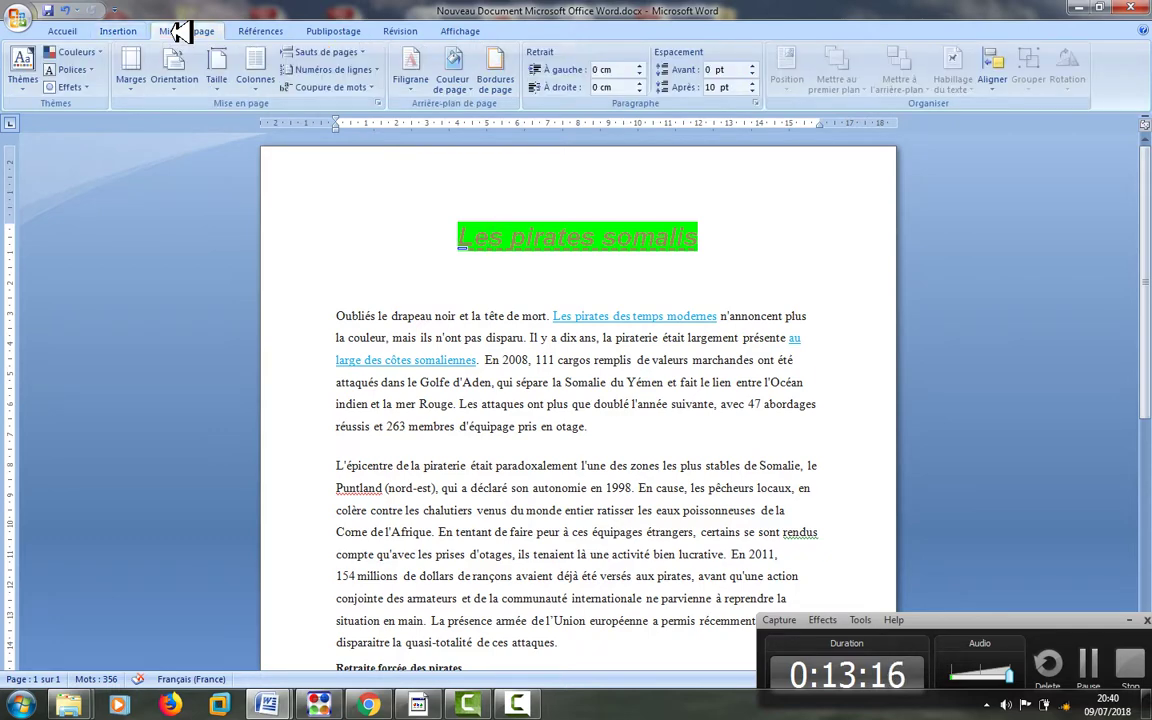
click(182, 88)
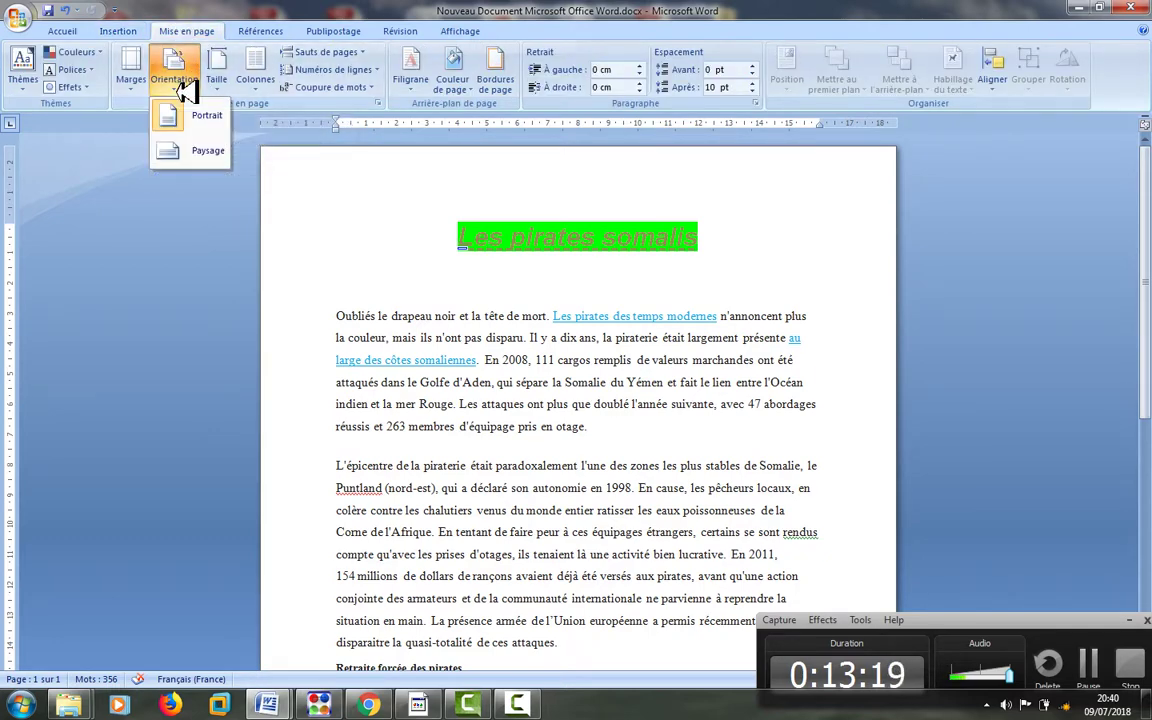
click(205, 149)
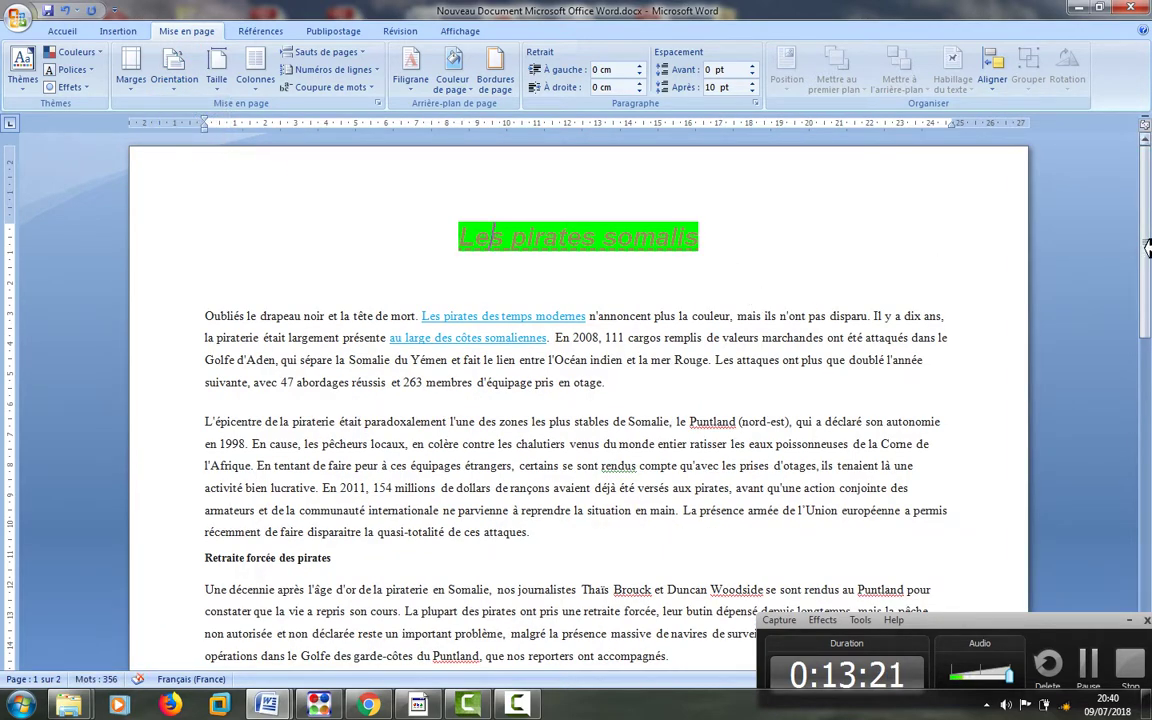
drag(1148, 248, 1148, 197)
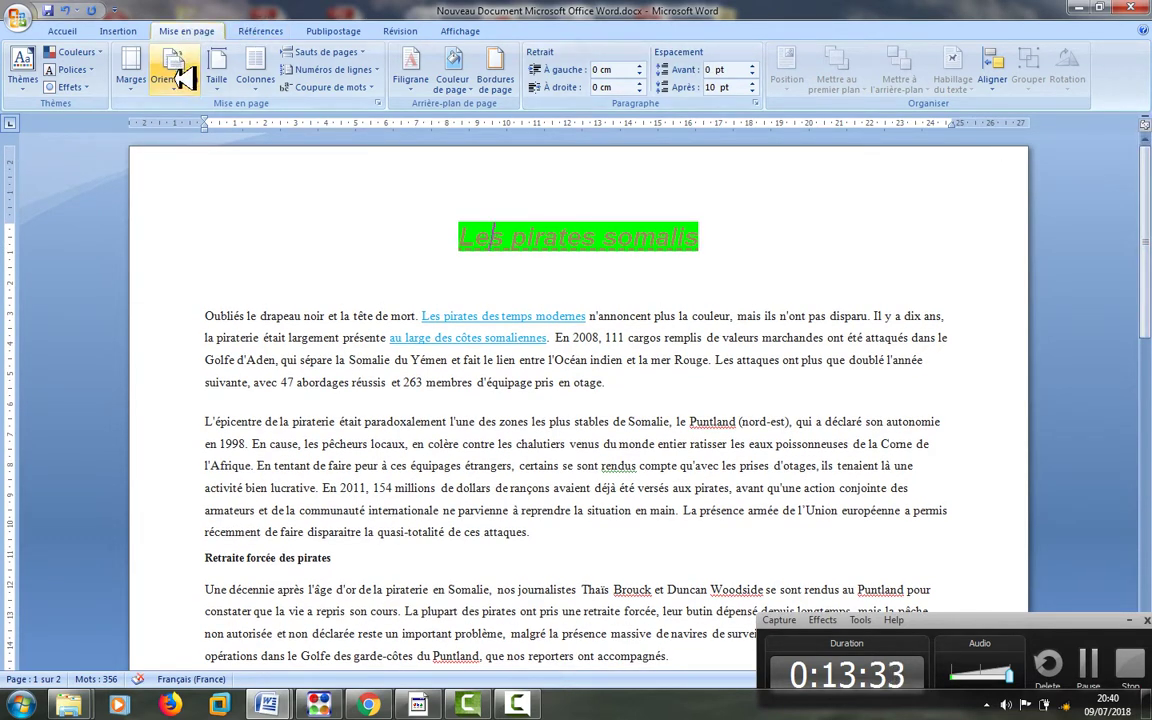
Look over the available paper sizes and column layouts without choosing any.
click(221, 80)
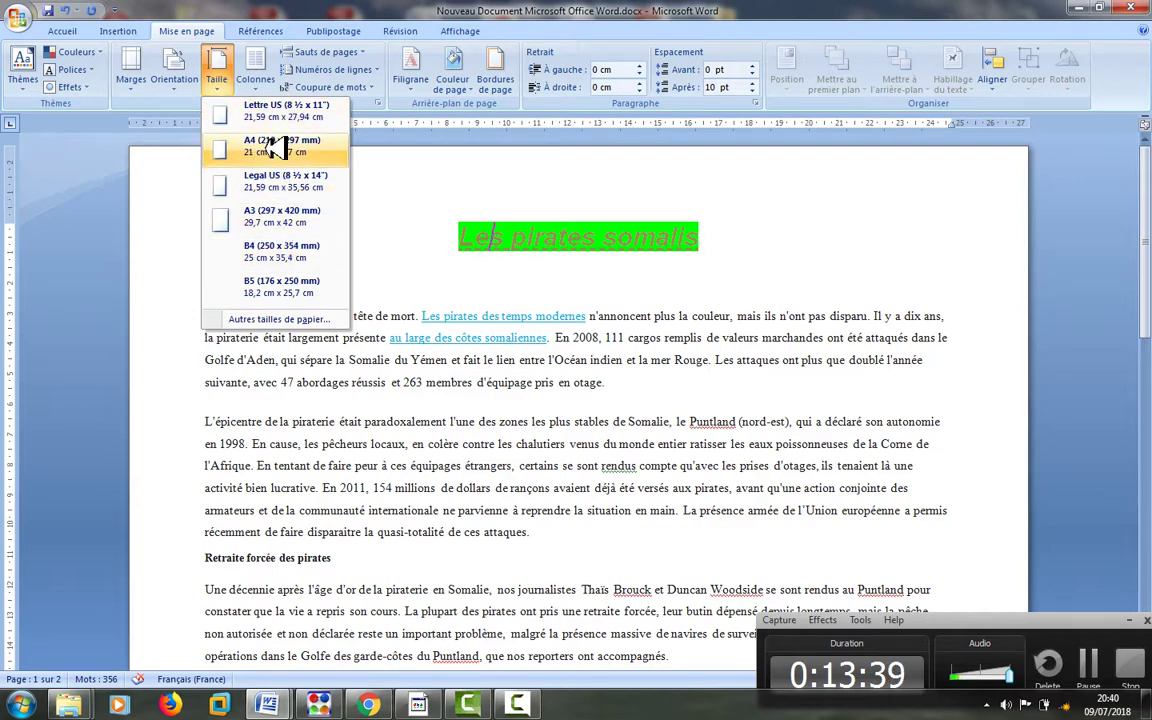
click(260, 86)
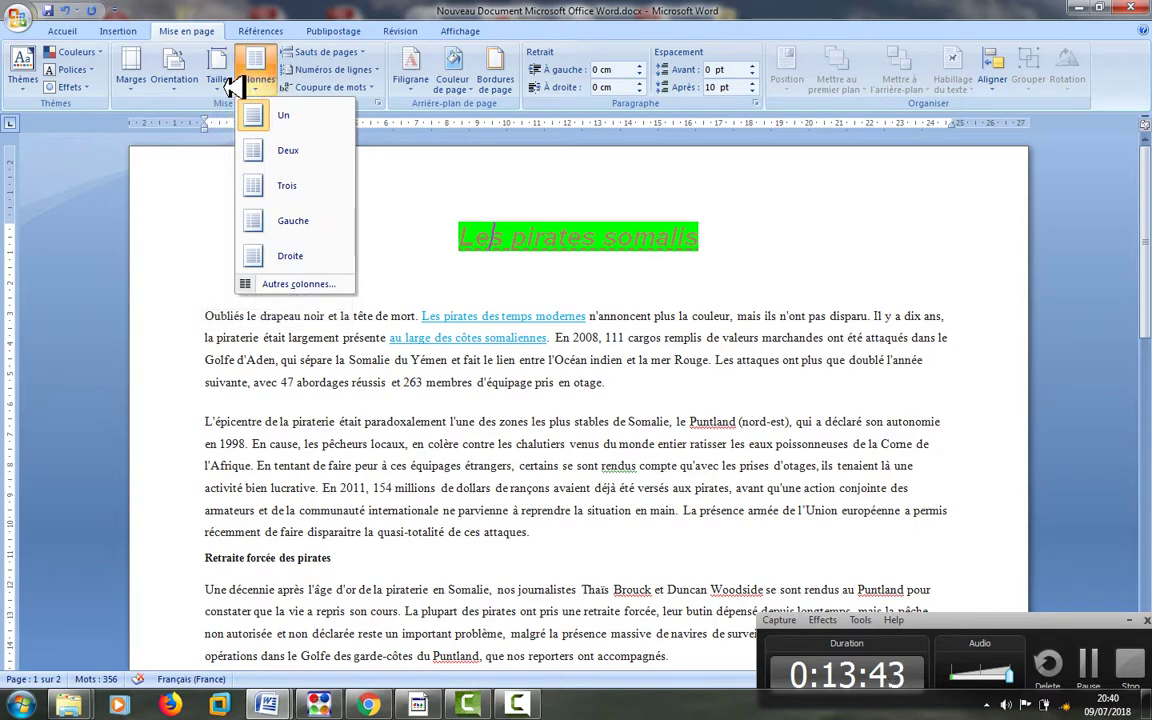
click(224, 86)
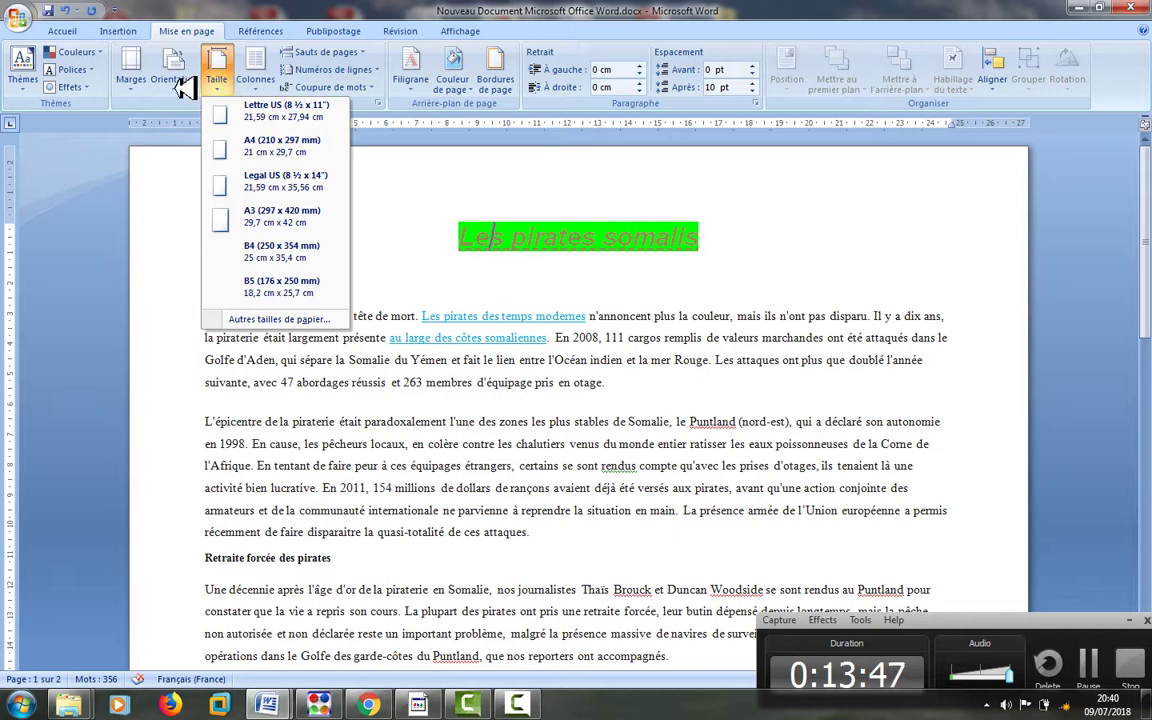
Set the page orientation back to Portrait.
click(187, 86)
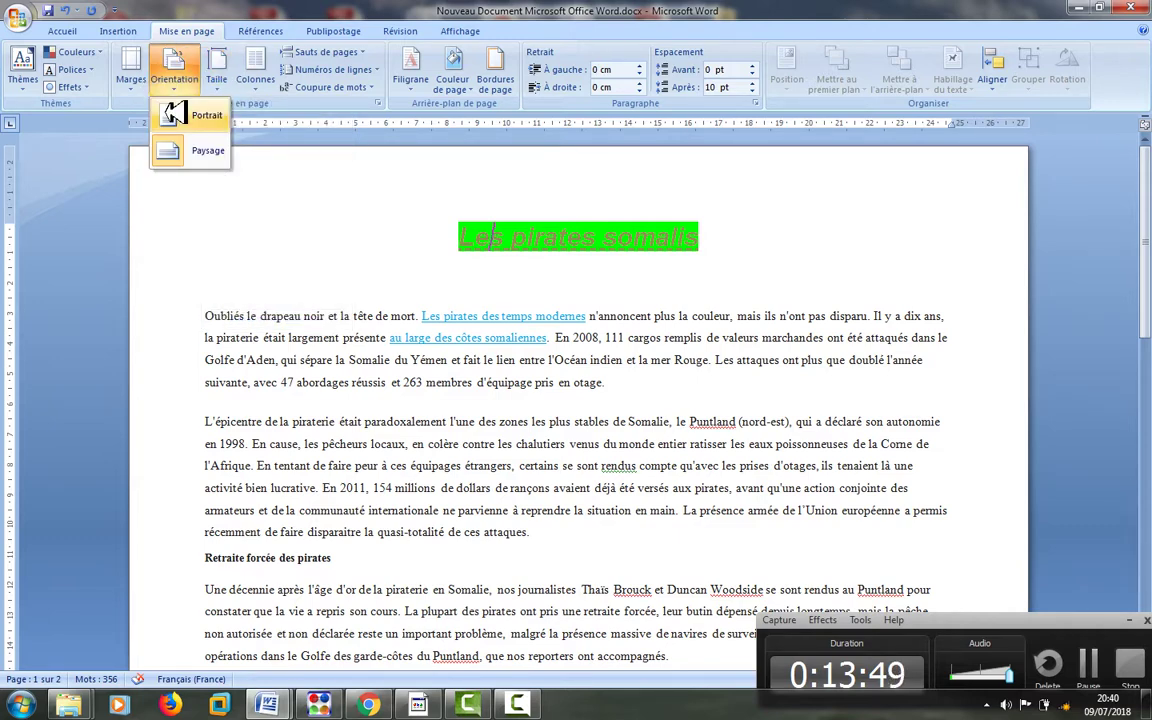
click(191, 120)
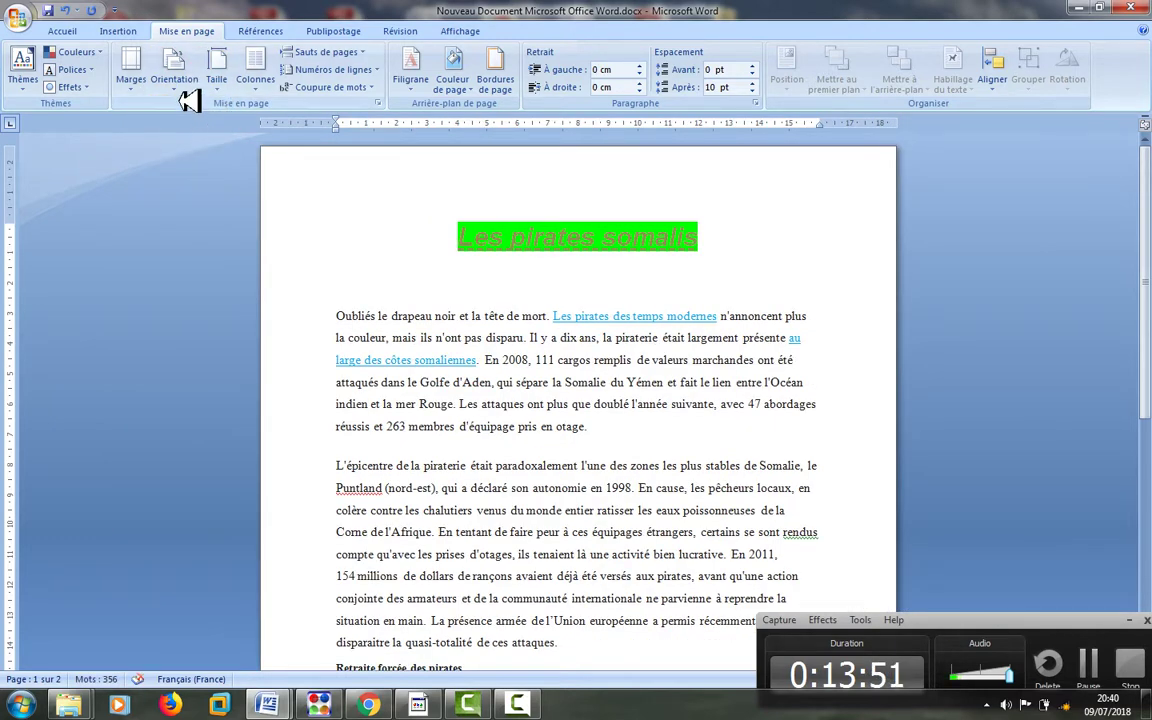
click(184, 88)
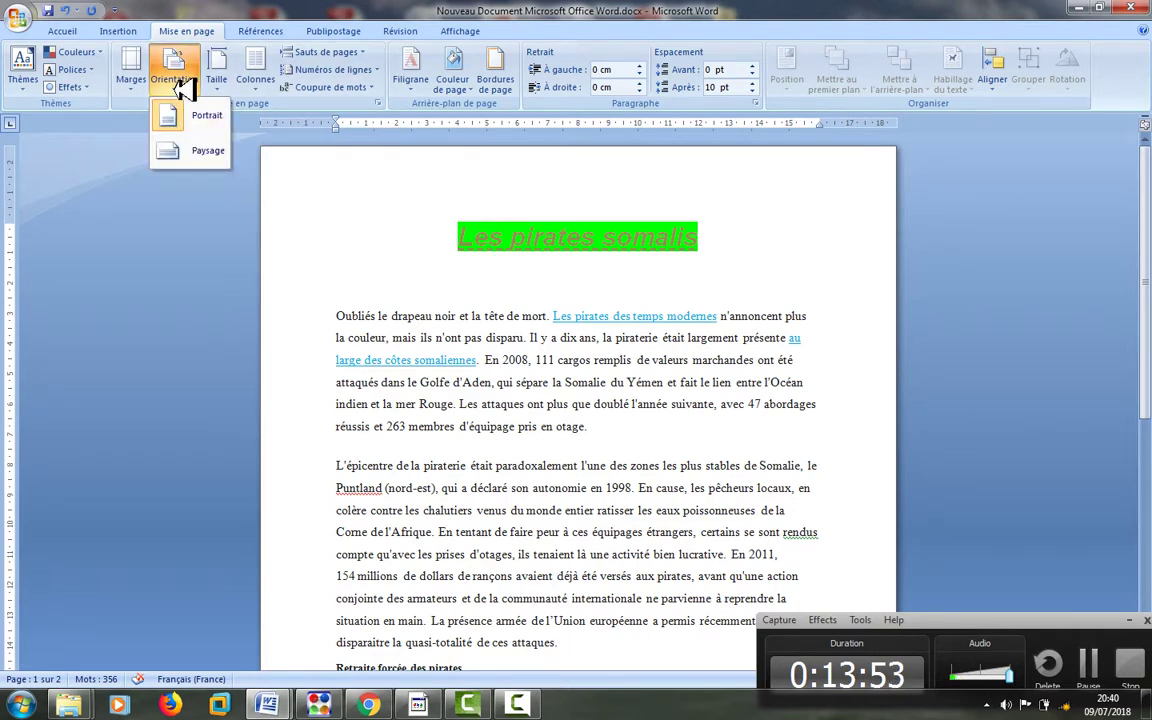
Apply the narrow margins preset (Étroites, 1,27 cm on all sides) and check the page from title to footer.
click(143, 88)
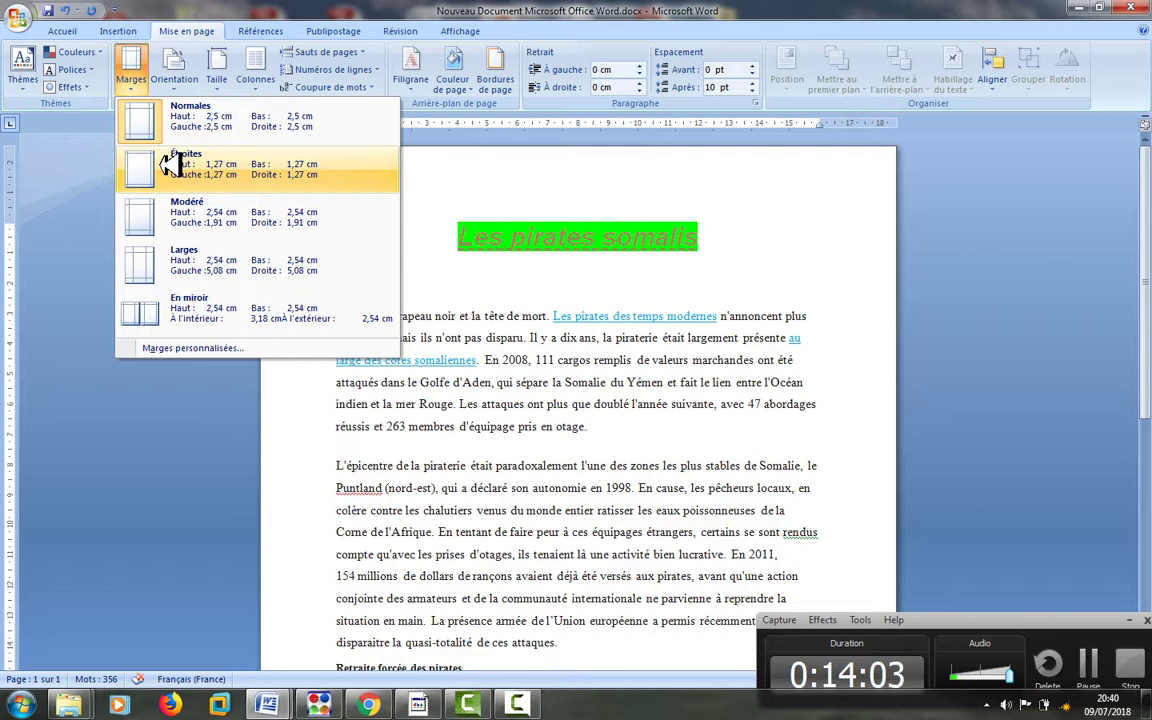
click(220, 167)
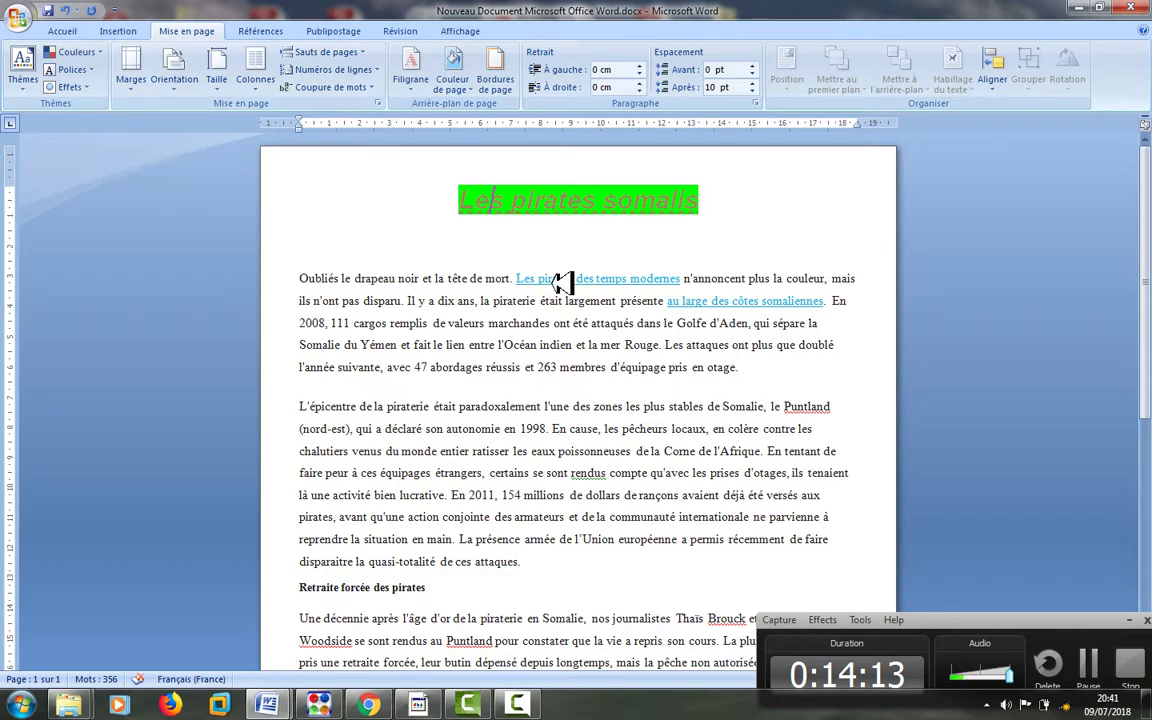
scroll(1149, 472, down, 5)
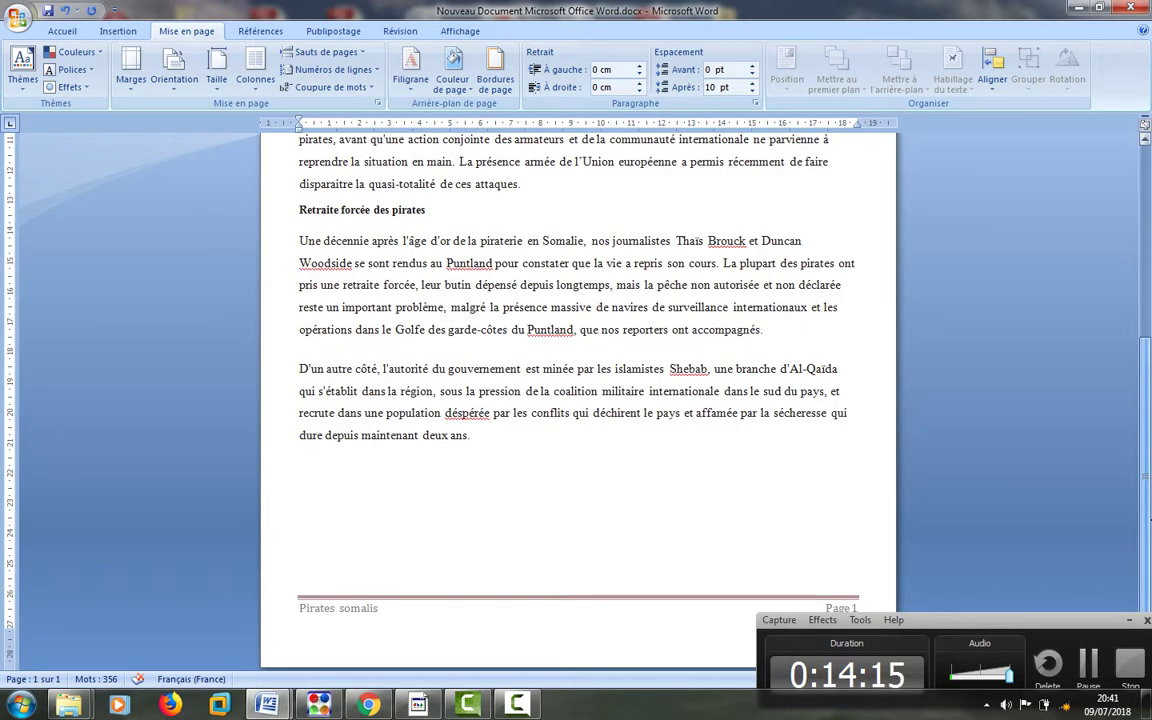
scroll(1149, 420, up, 4)
scroll(1149, 400, down, 4)
scroll(1149, 400, up, 7)
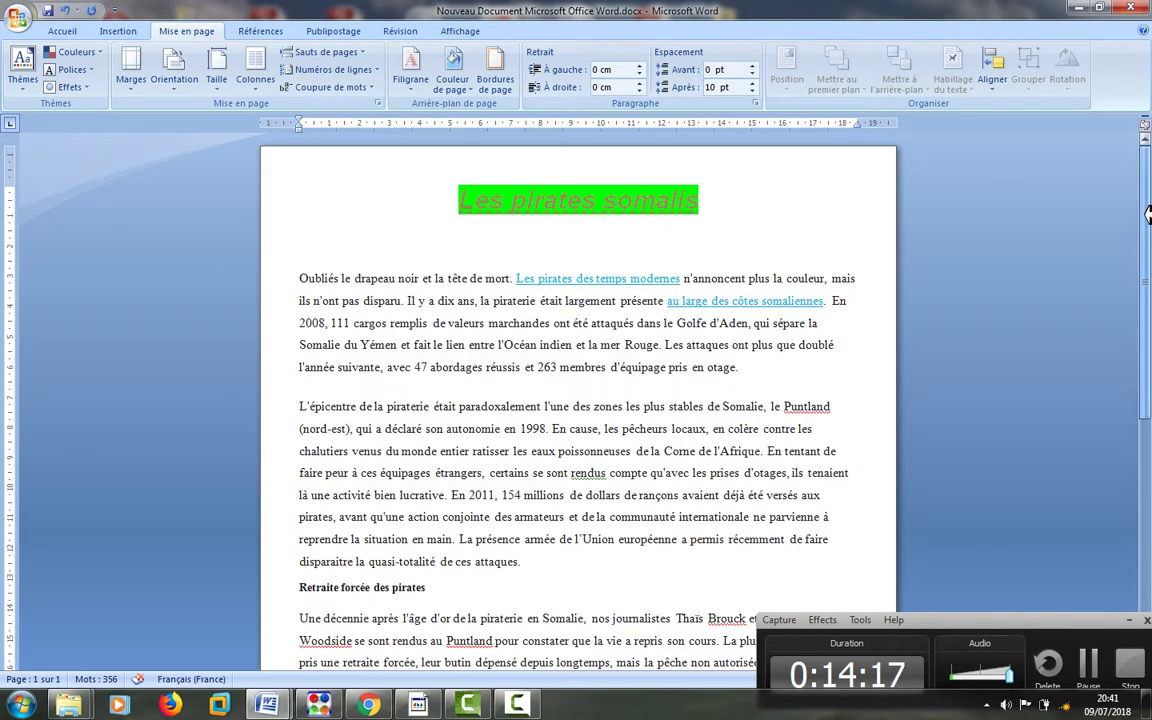
Apply the moderate margins preset (Modéré, 2,54 cm top and bottom, 1,91 cm at the sides) and check the page layout.
click(140, 86)
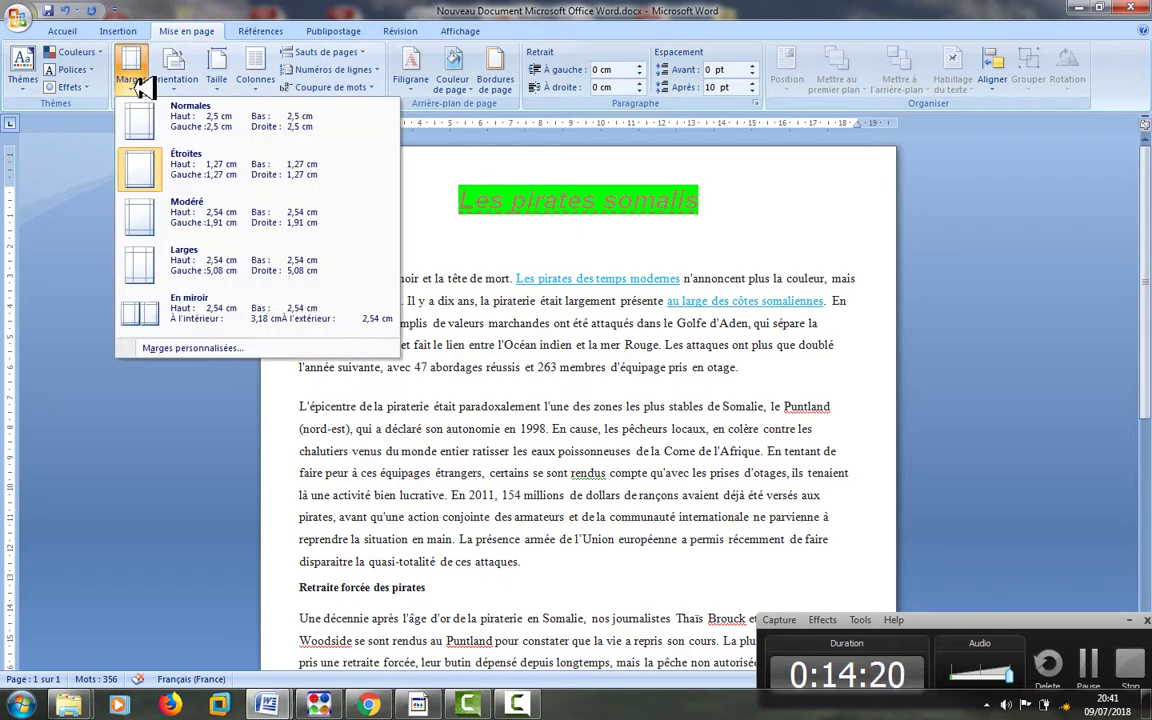
click(213, 219)
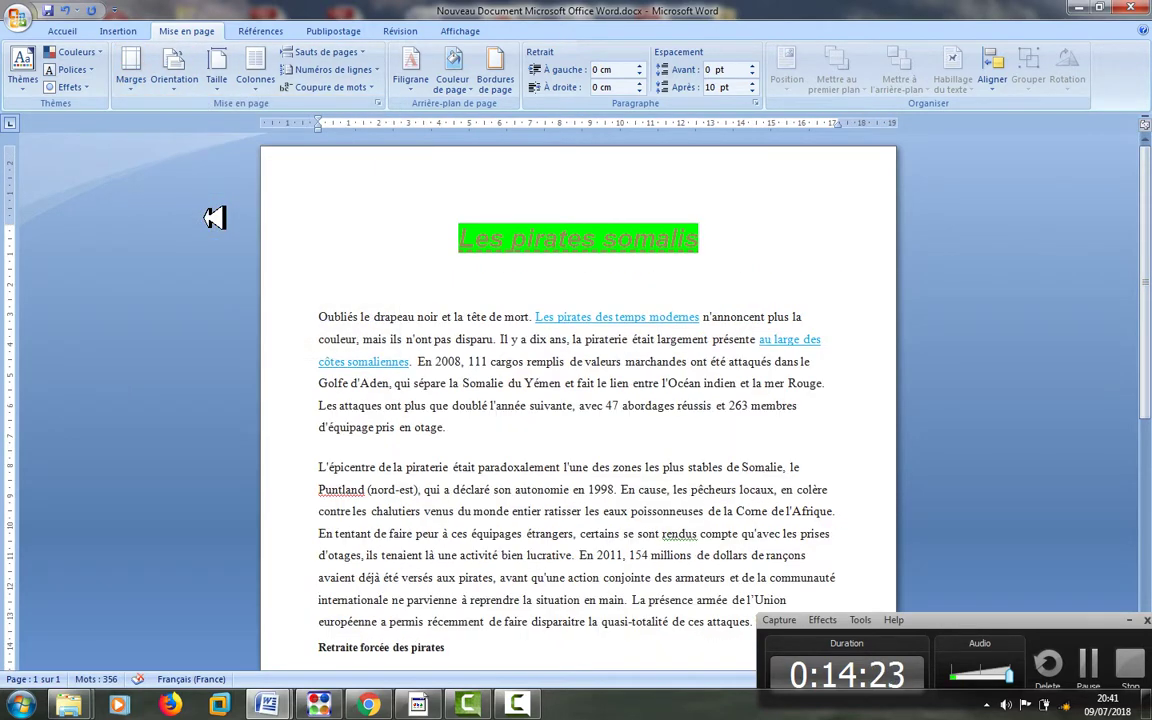
scroll(1030, 250, down, 7)
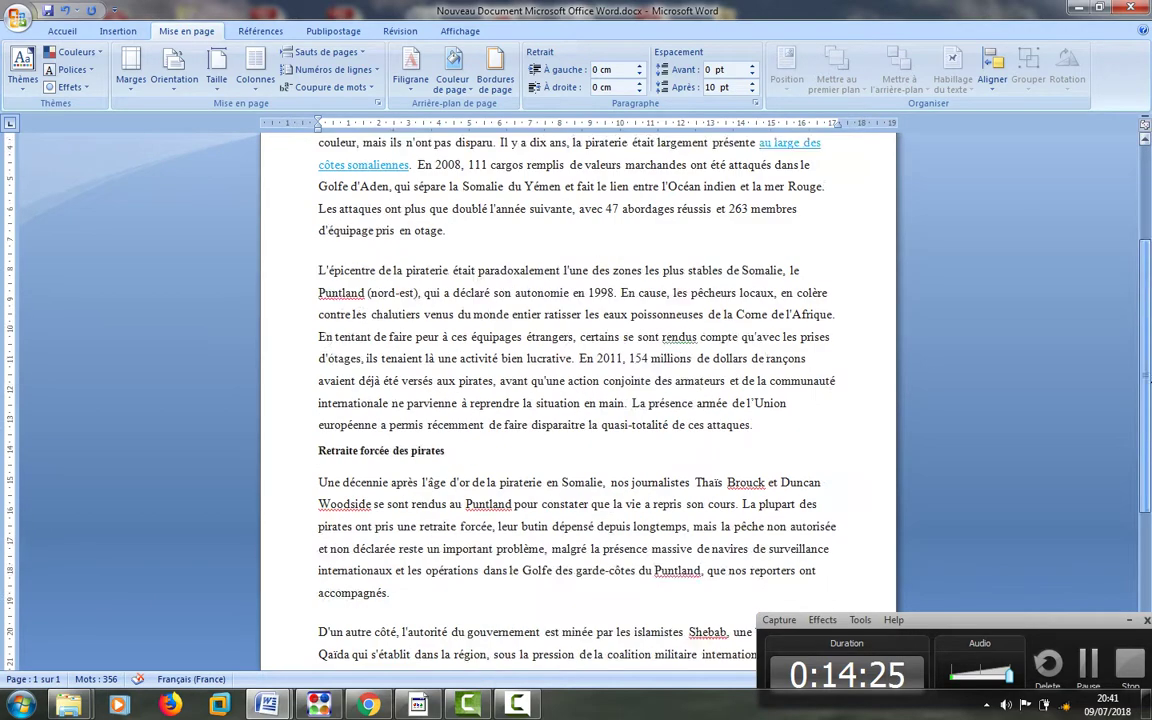
scroll(1030, 300, up, 7)
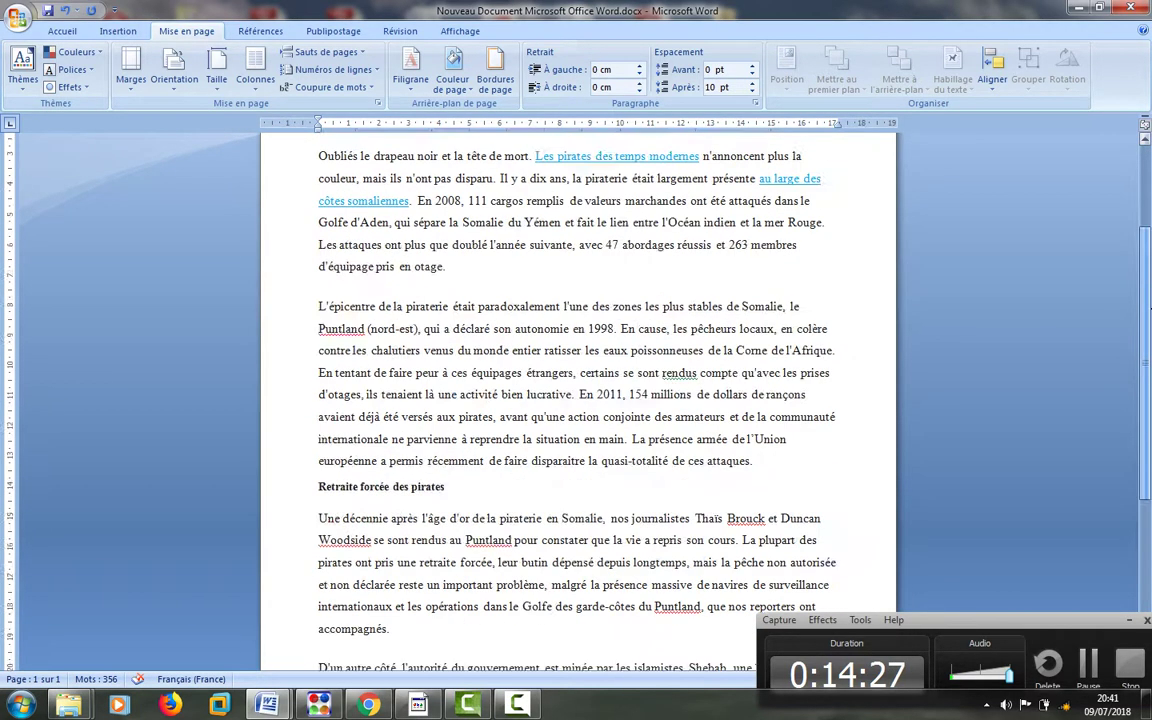
Restore the Normales margins preset with 2,5 cm on all sides and save the document.
click(146, 82)
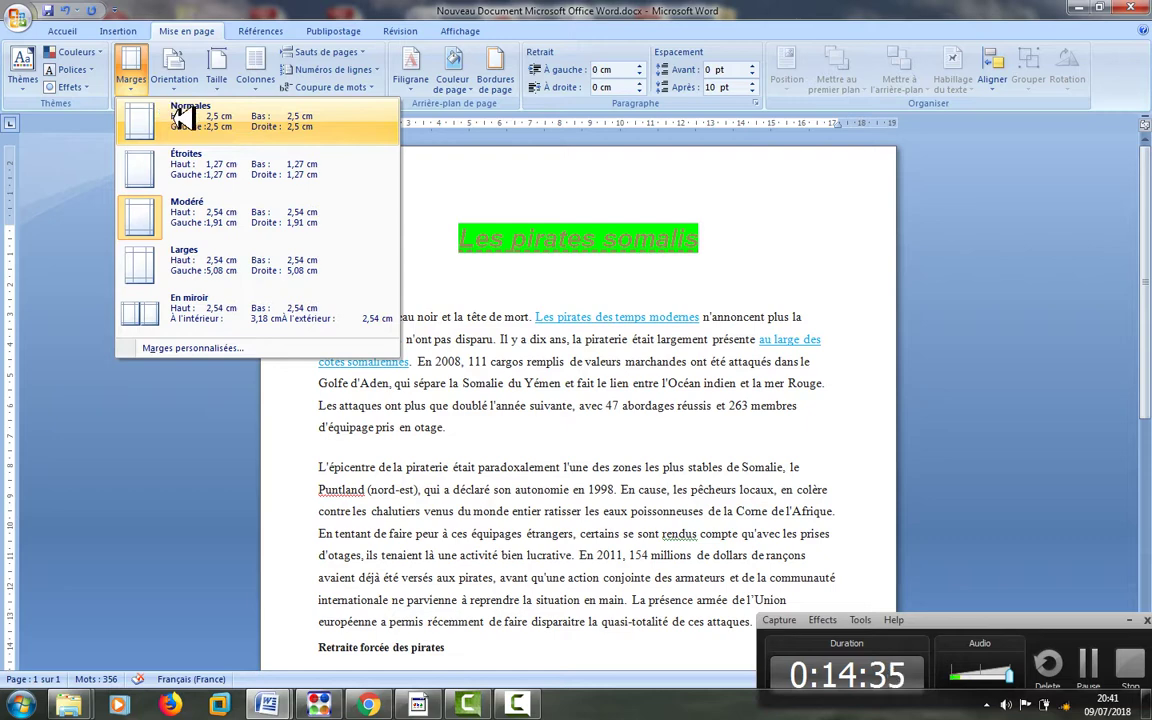
click(165, 118)
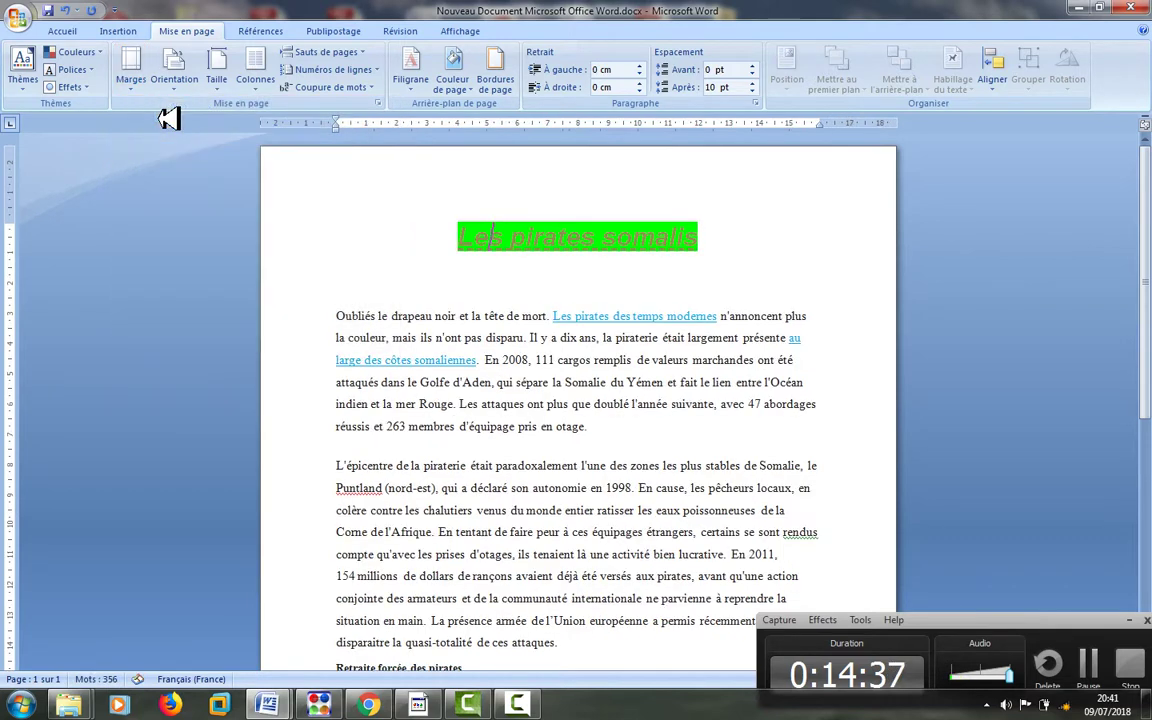
click(50, 9)
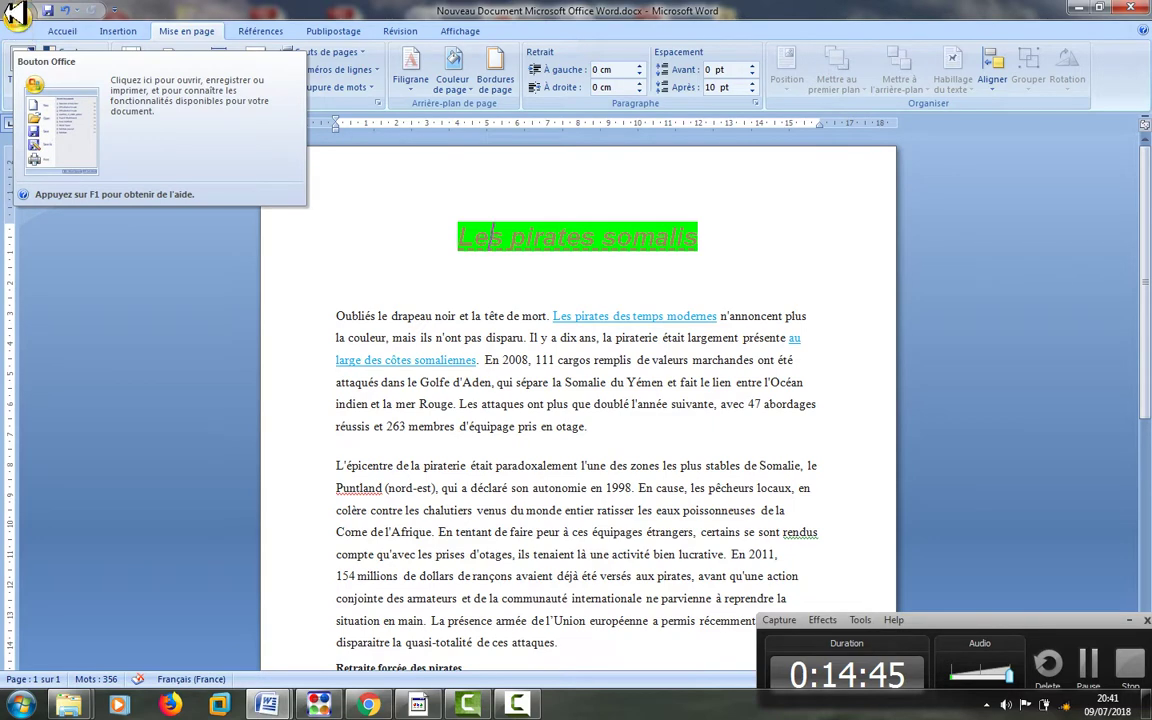
Review the document in print preview, checking the title, body text and footer up close, and close the preview.
click(22, 16)
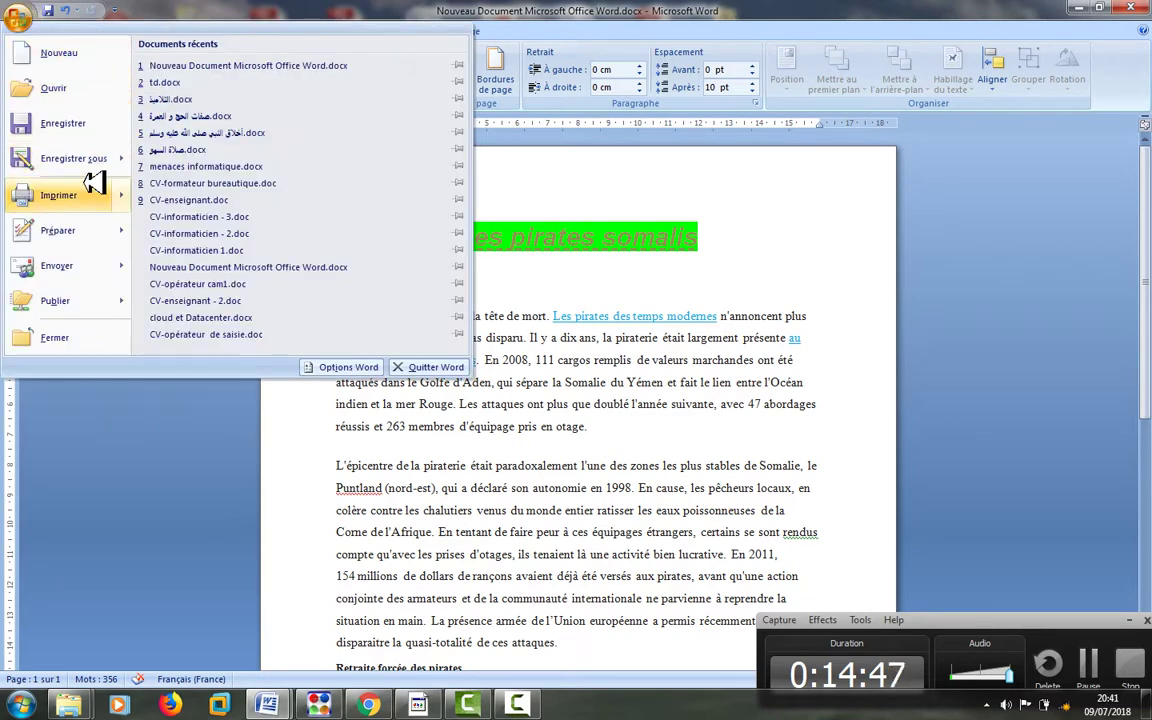
mouse_move(95, 182)
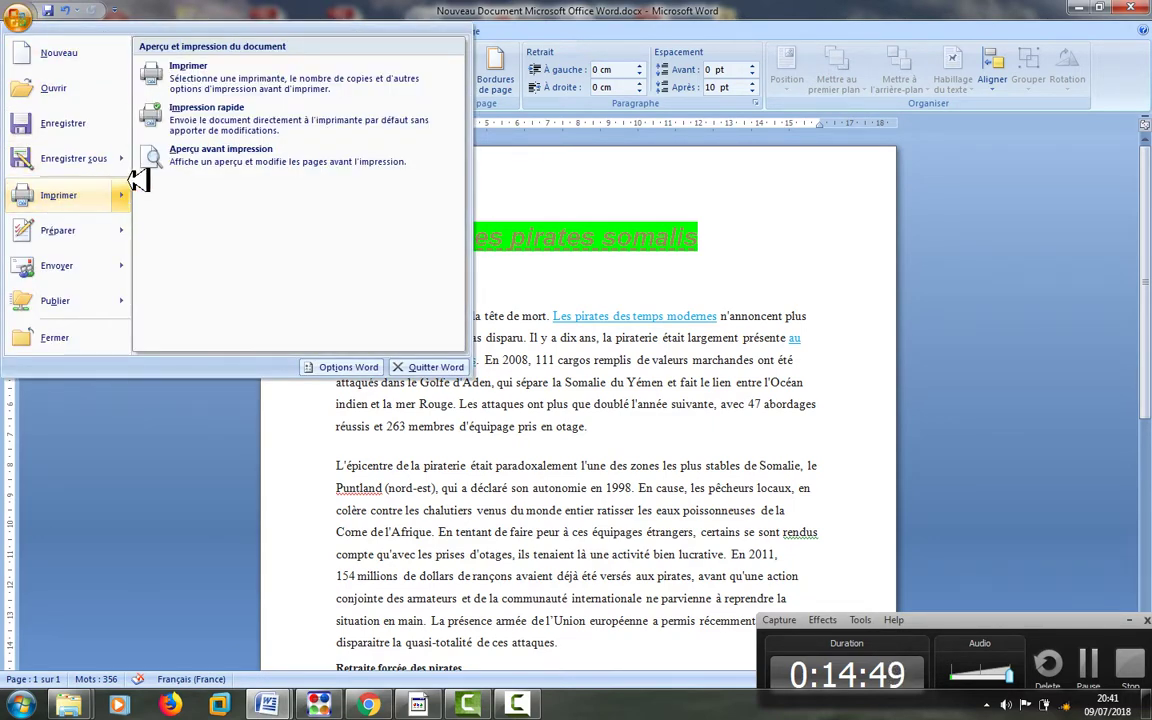
click(298, 148)
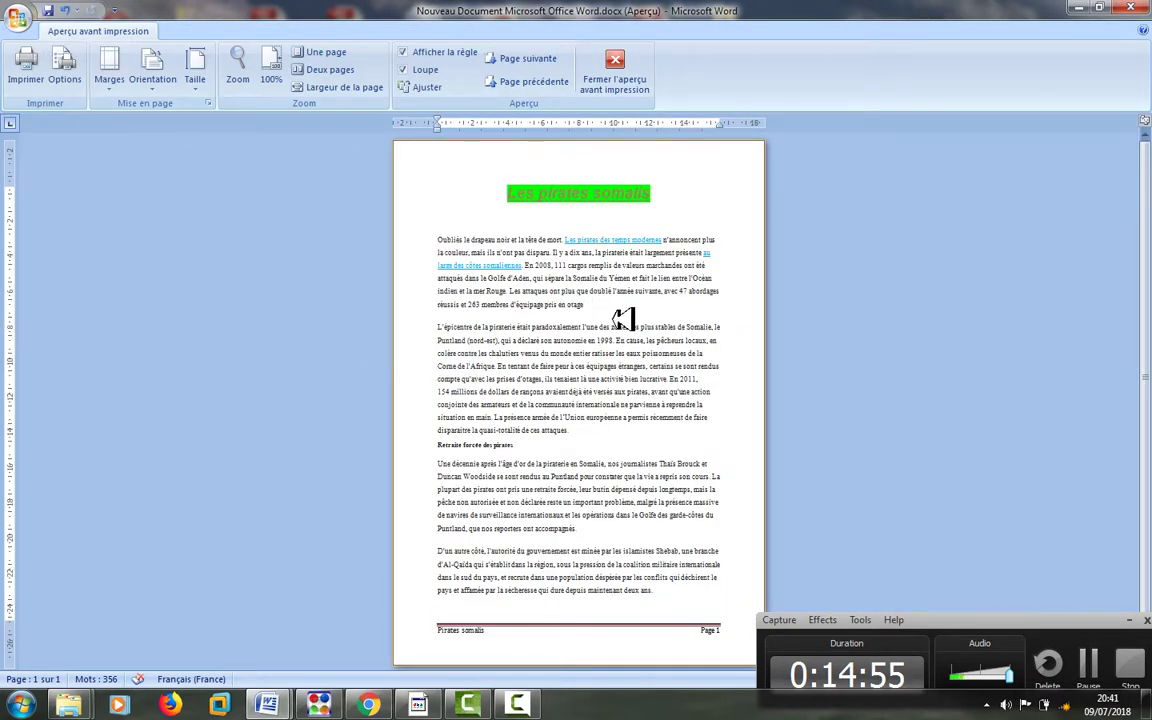
click(722, 207)
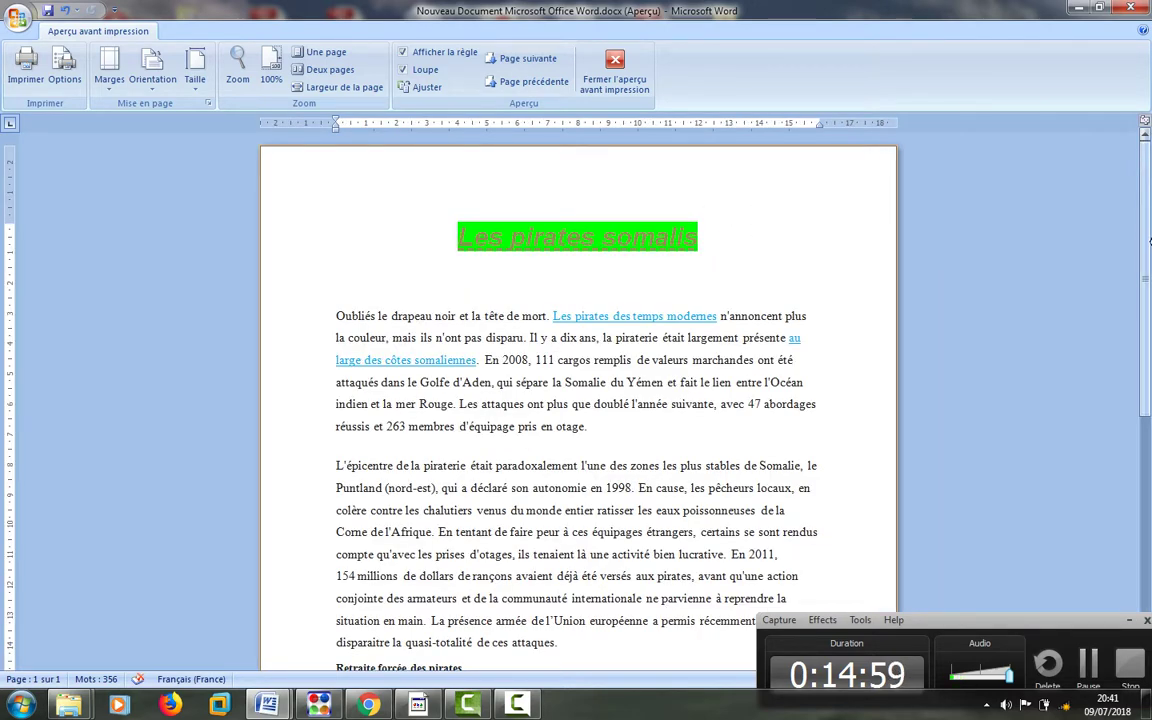
scroll(1030, 400, down, 5)
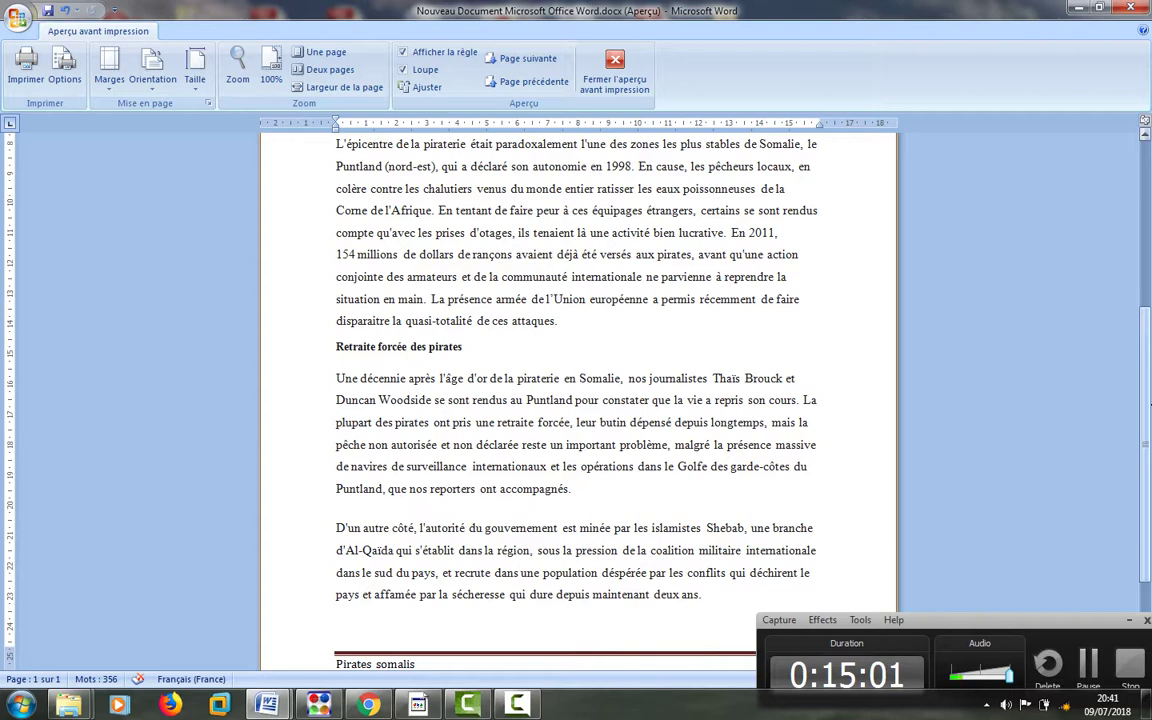
scroll(1030, 300, up, 5)
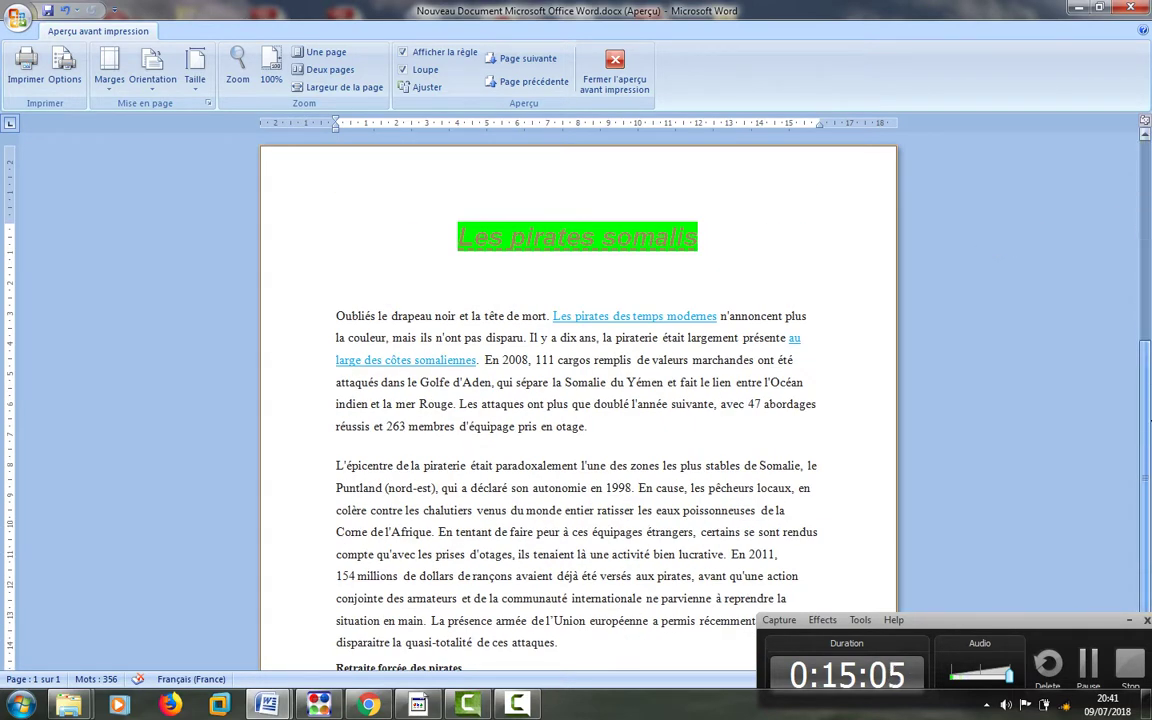
scroll(1148, 195, down, 5)
scroll(1150, 210, up, 5)
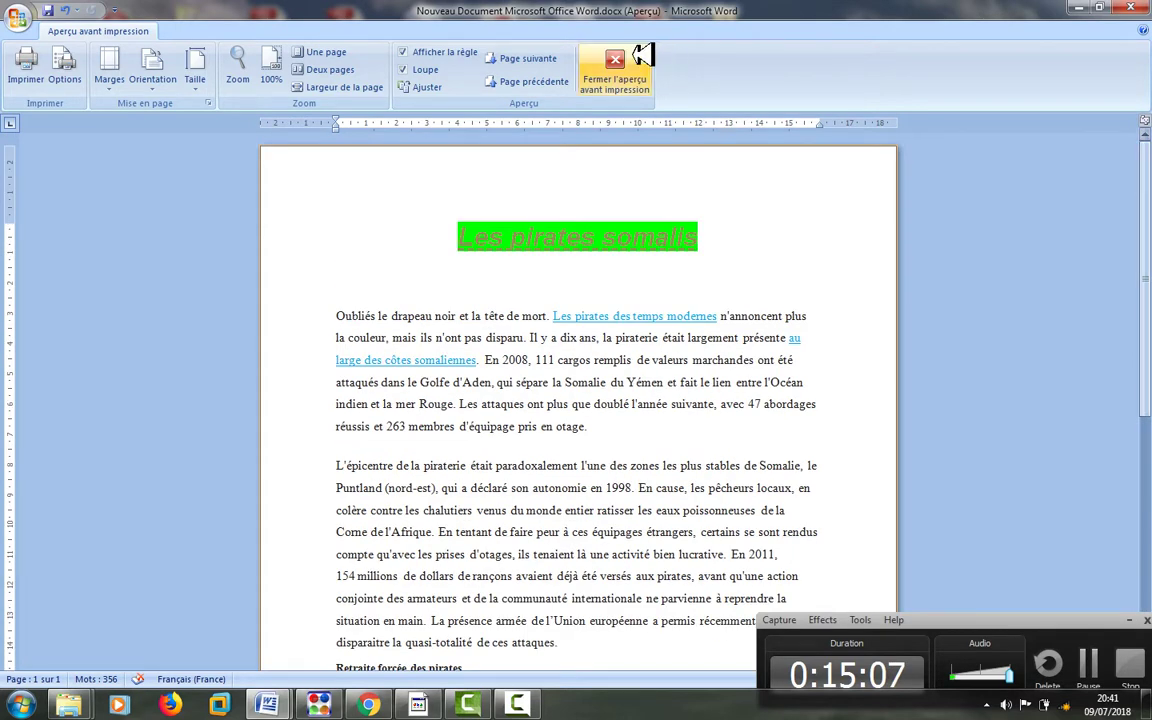
click(612, 62)
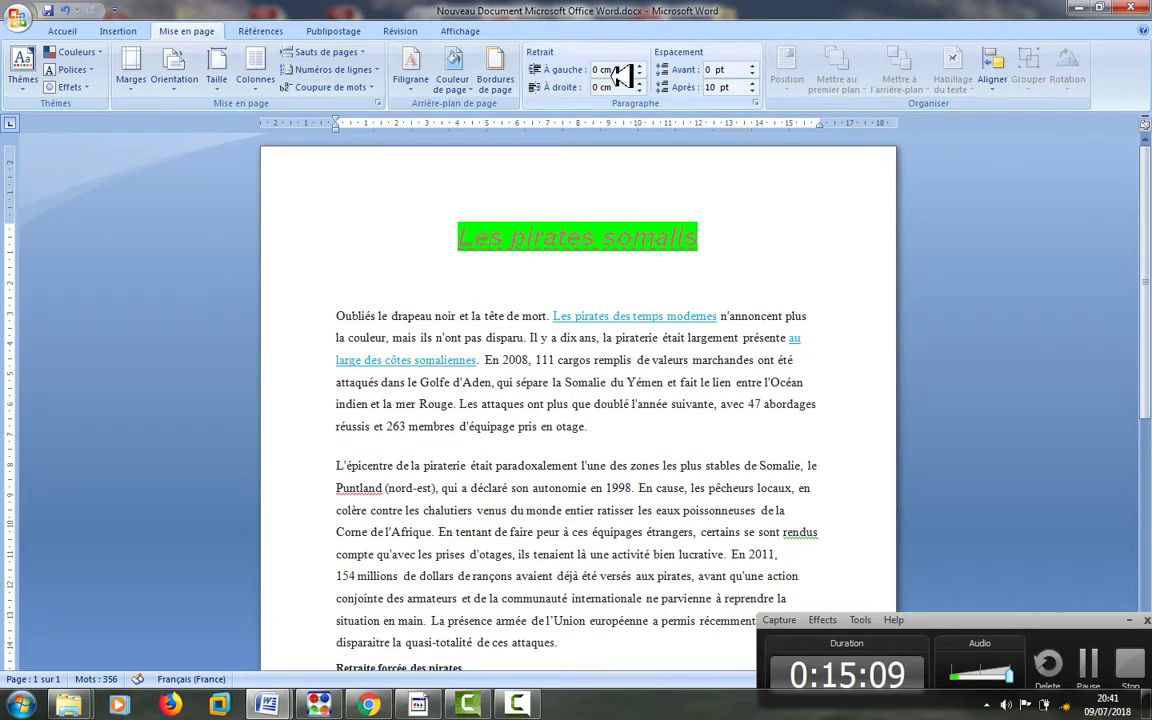
click(60, 30)
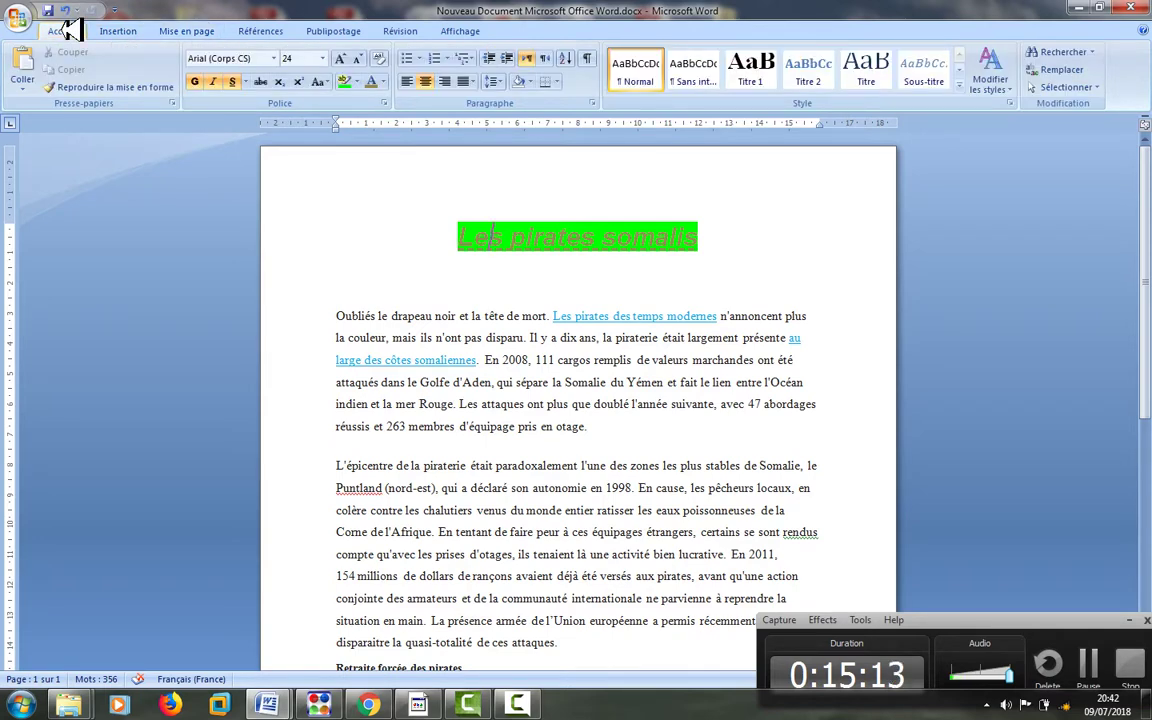
click(165, 87)
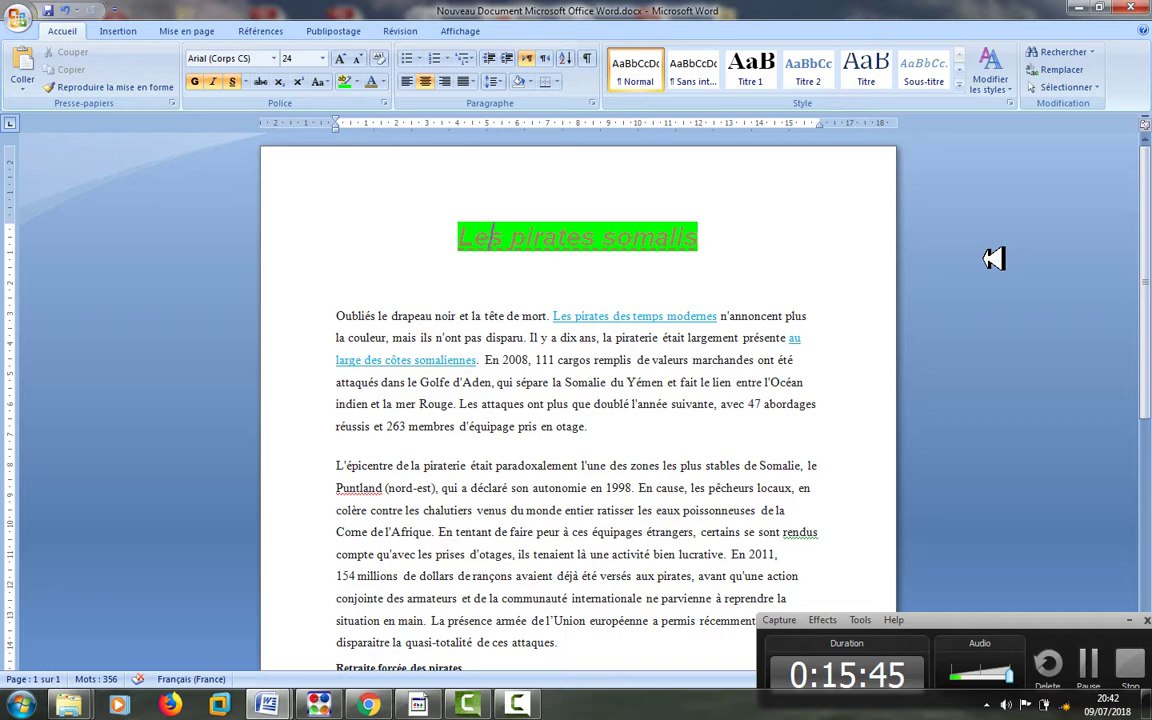
mouse_move(1148, 210)
mouse_down()
mouse_move(1149, 328)
mouse_move(1149, 198)
mouse_up()
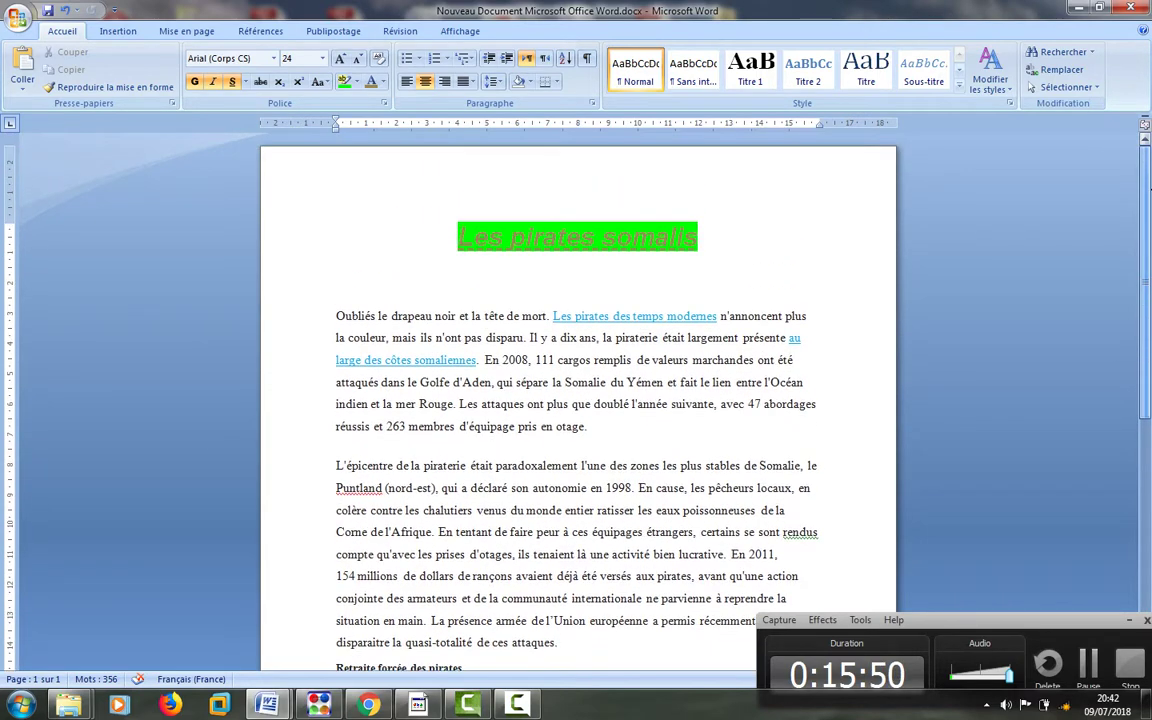
Switch to Chrome, look through the uploaded videos of the YouTube channel "cours informatique globale" up to the newest ones, and minimise the browser.
click(369, 703)
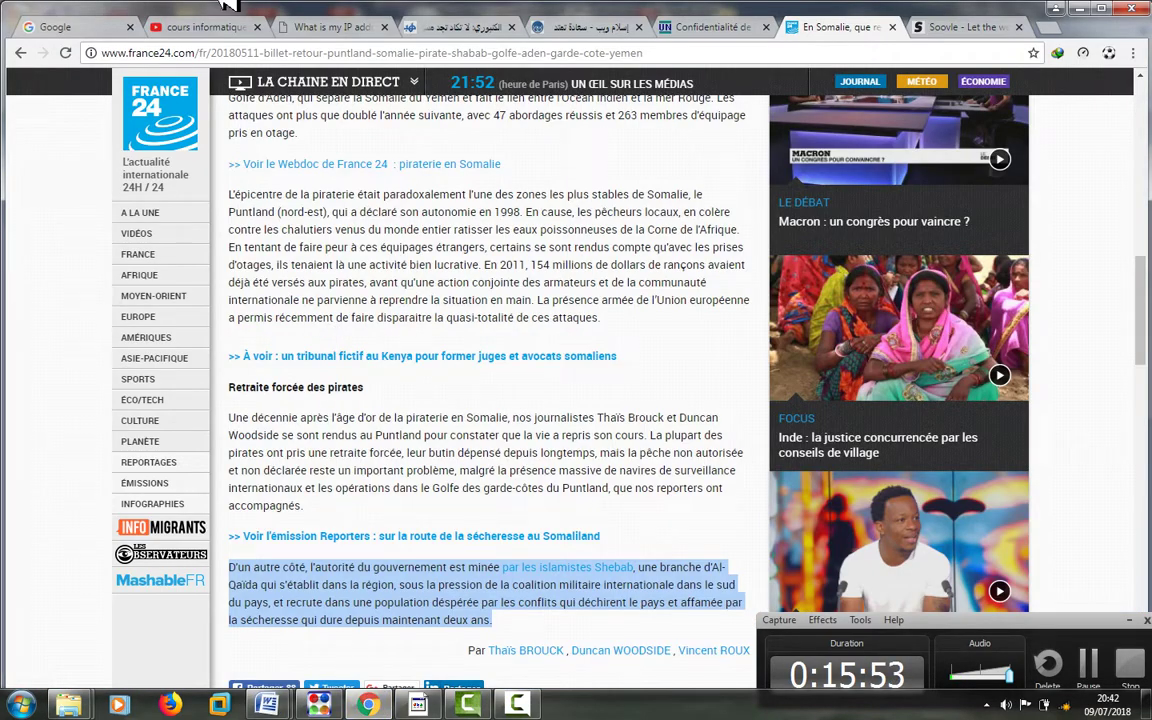
click(200, 27)
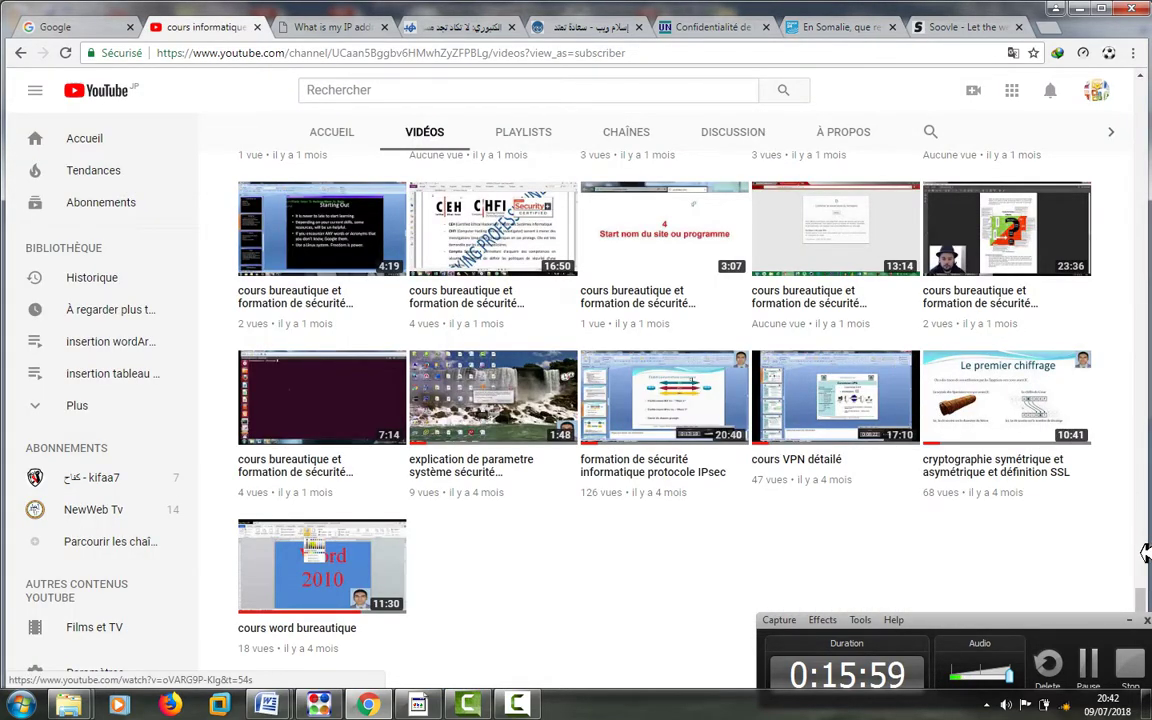
drag(1146, 595, 1148, 350)
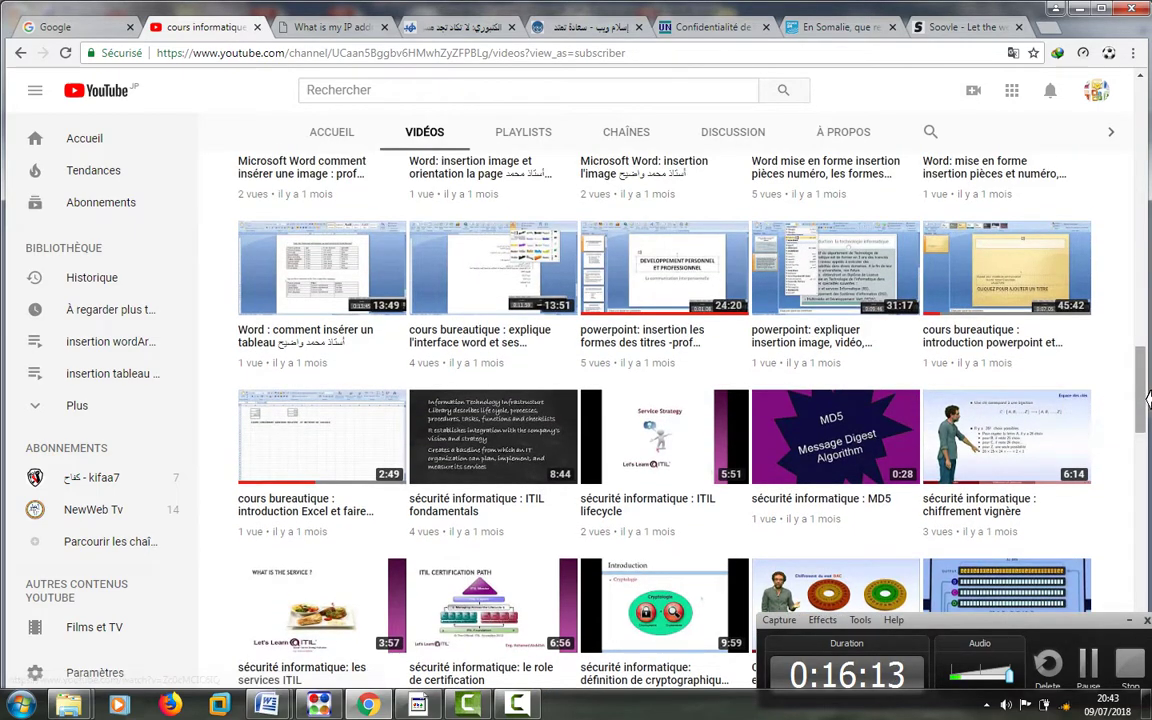
drag(1147, 378, 1148, 345)
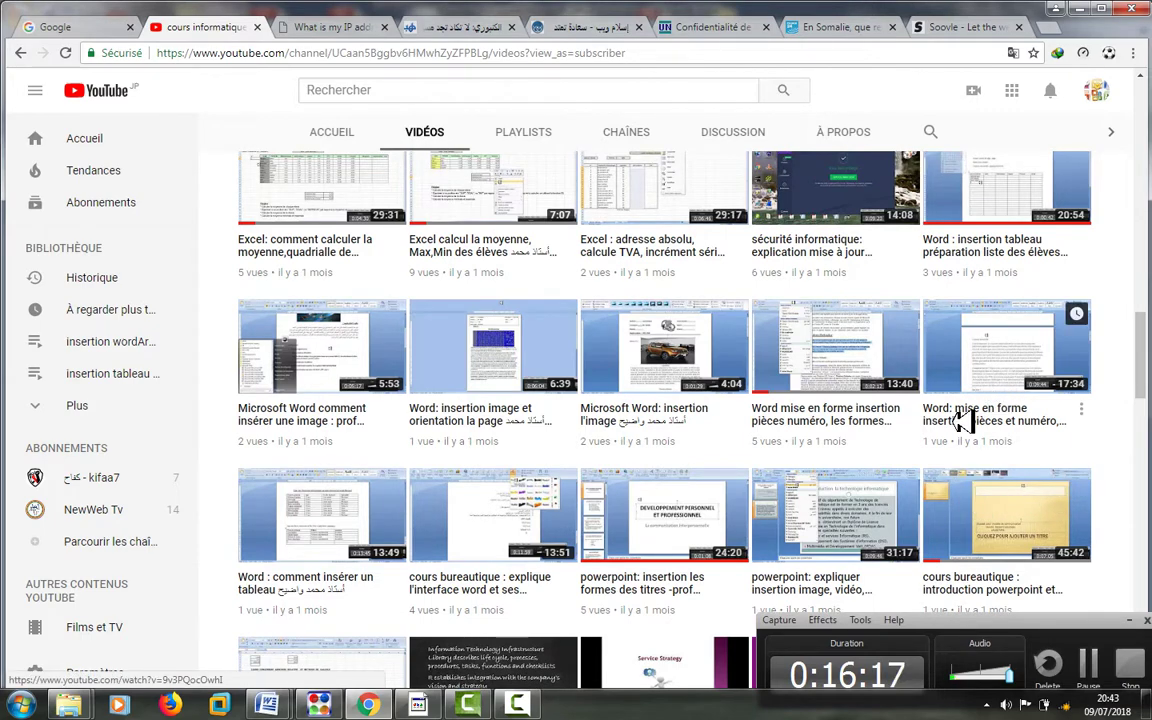
drag(1148, 370, 1148, 330)
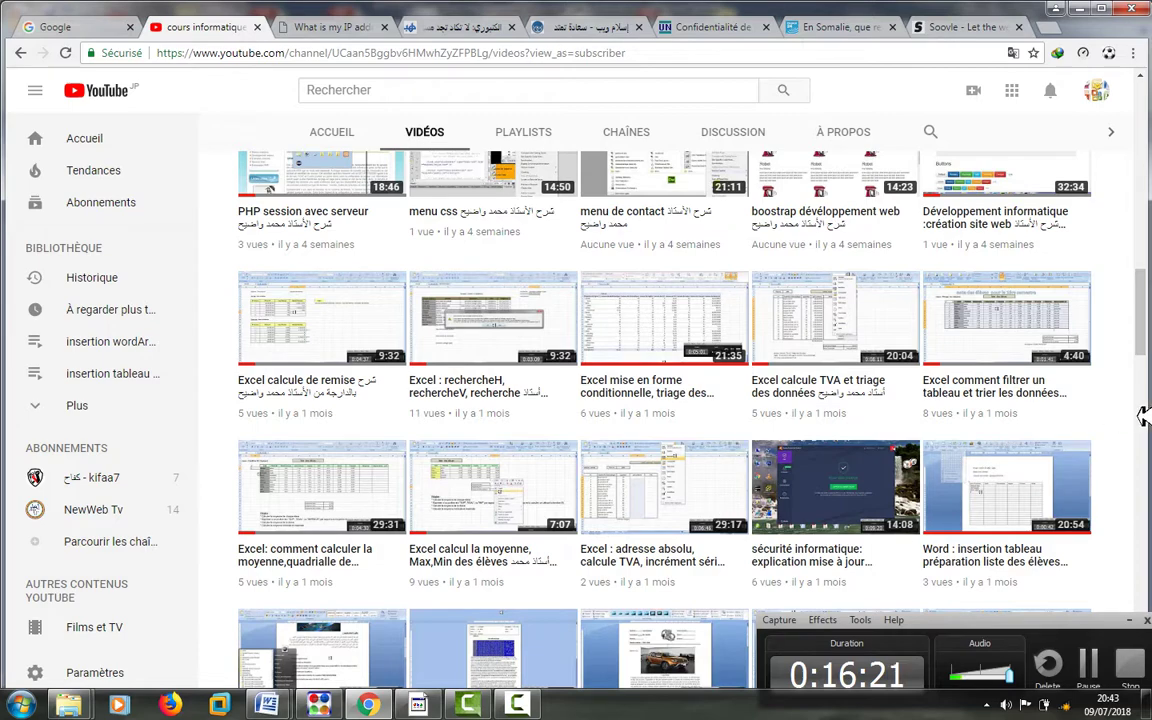
scroll(1148, 330, up, 5)
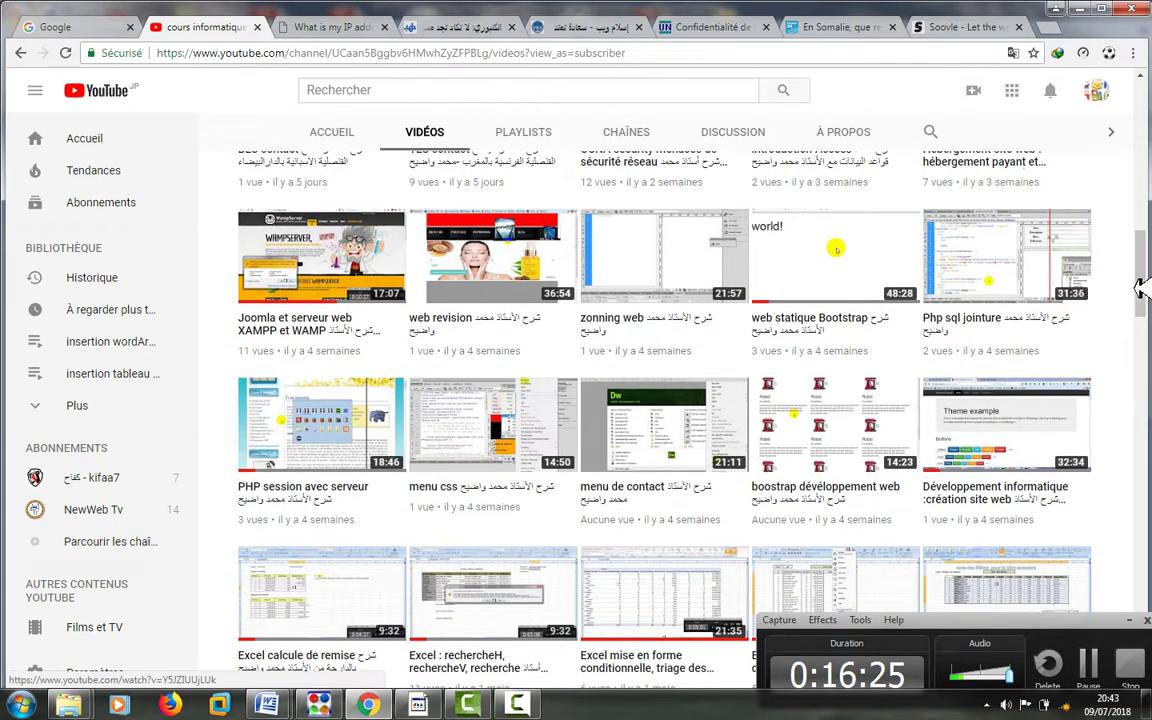
drag(1146, 283, 1146, 234)
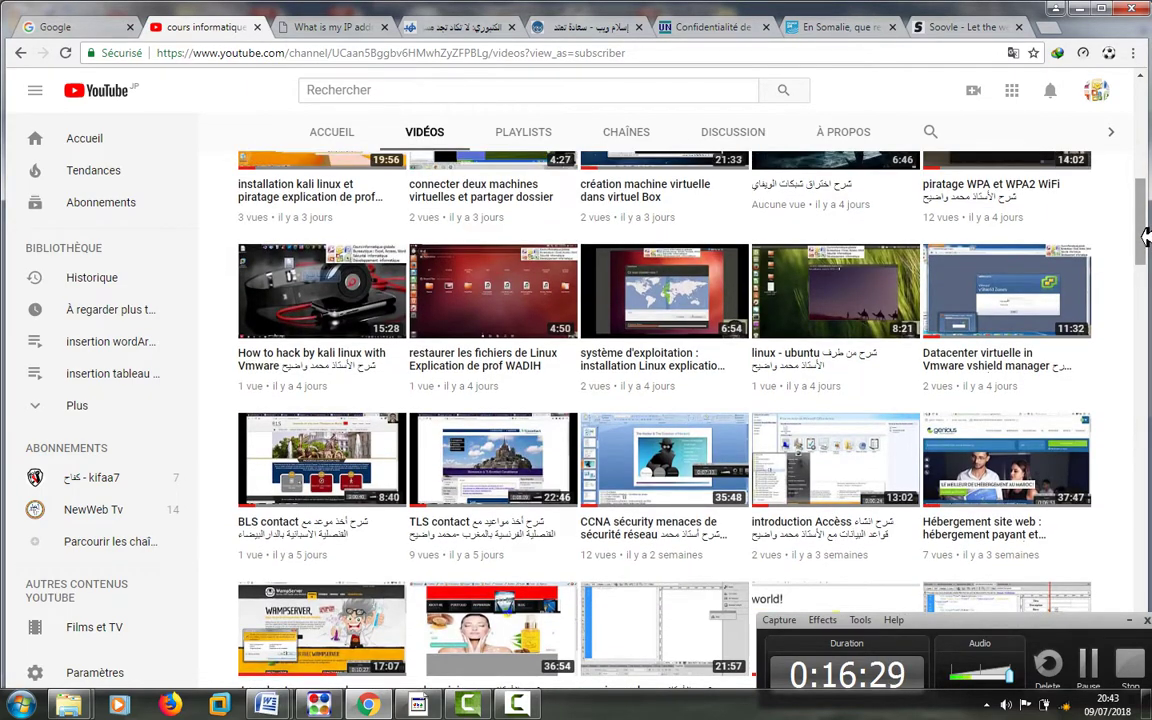
drag(1146, 234, 1146, 135)
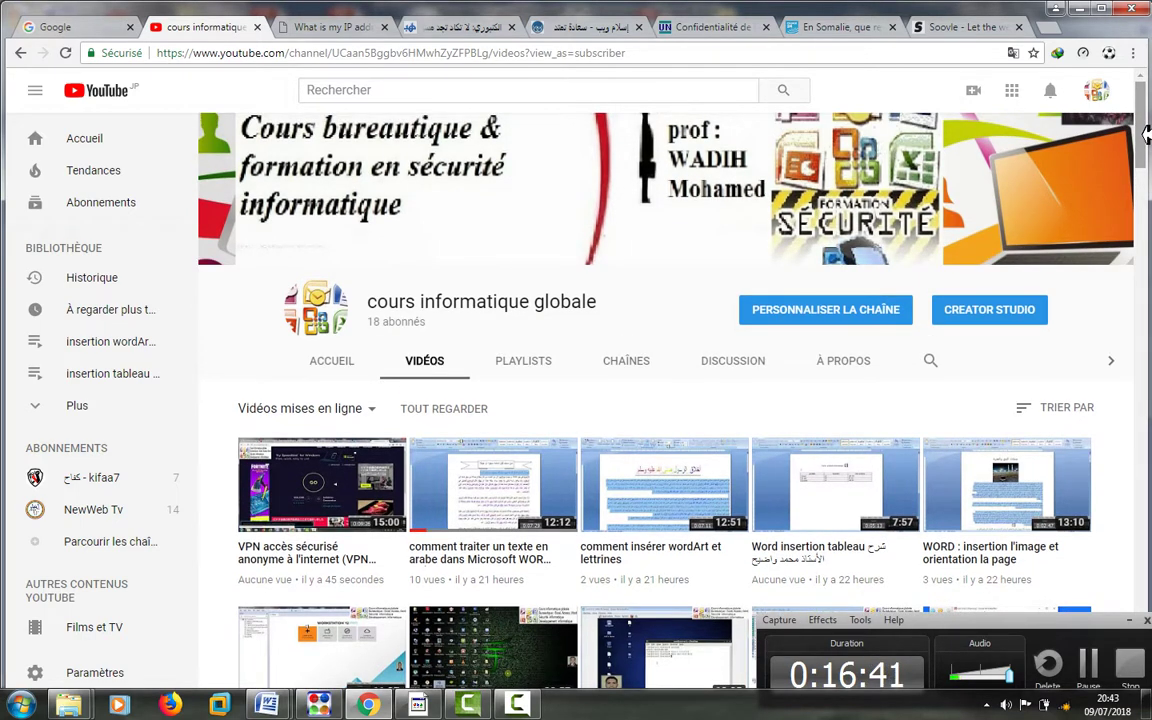
click(1090, 8)
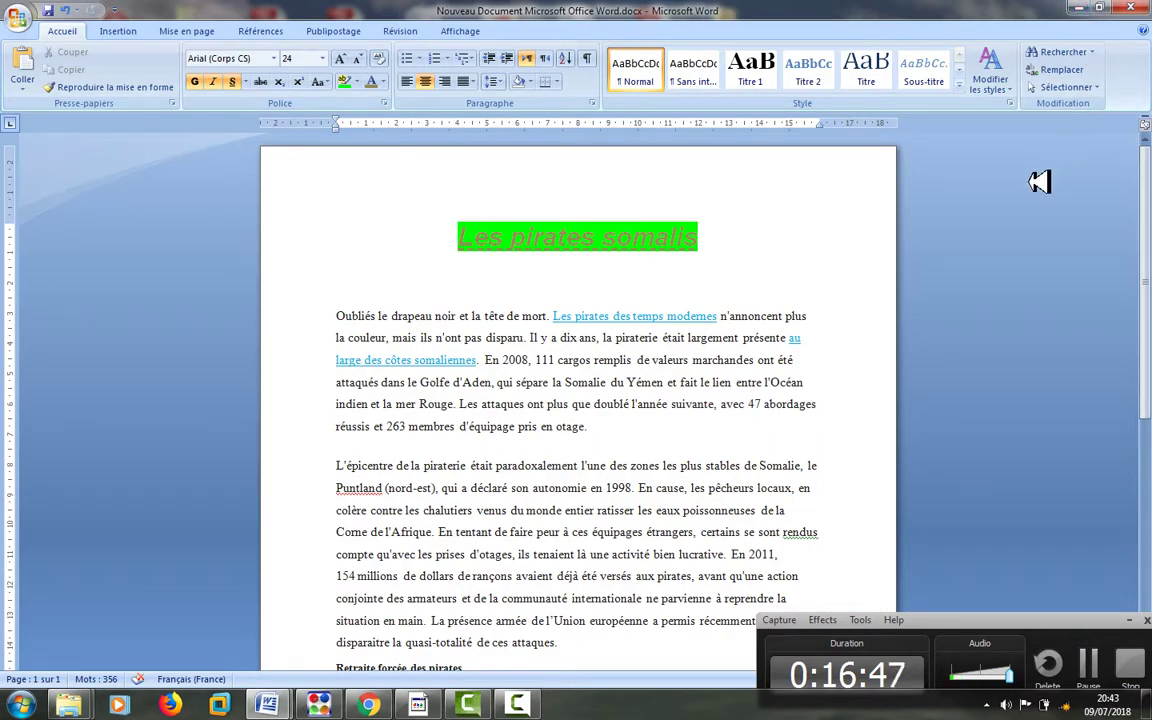
Save the "Les pirates somalis" document, restore the Word window to a smaller size and close it.
click(55, 8)
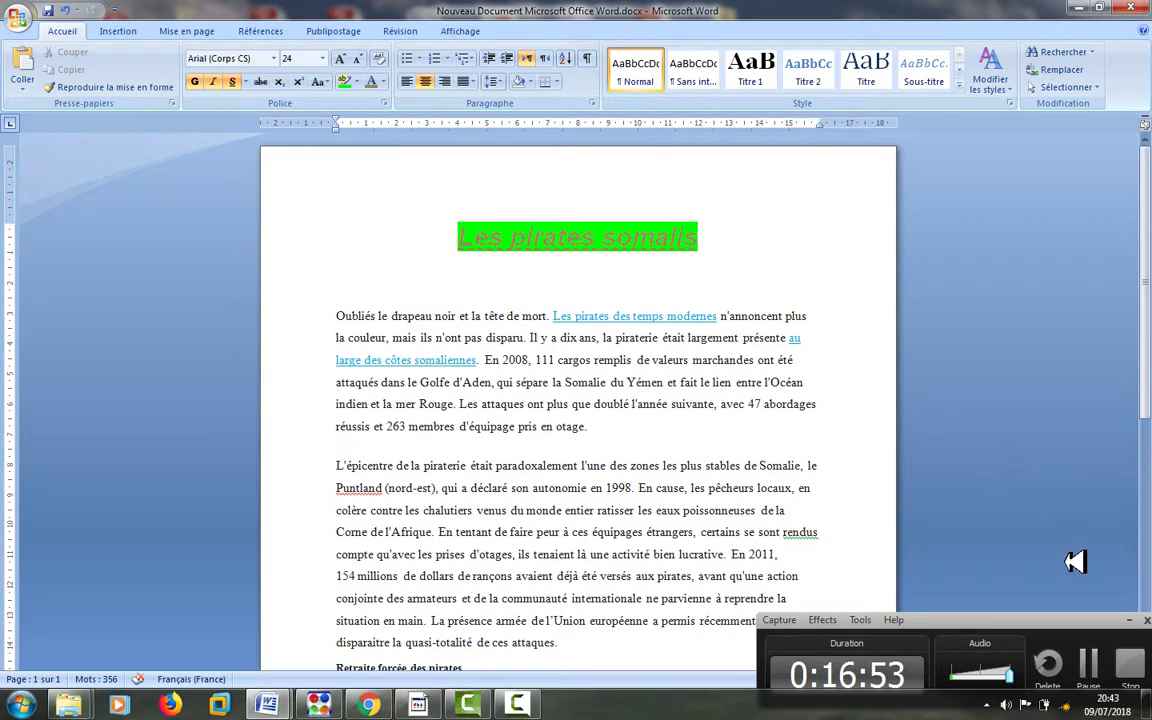
click(1112, 8)
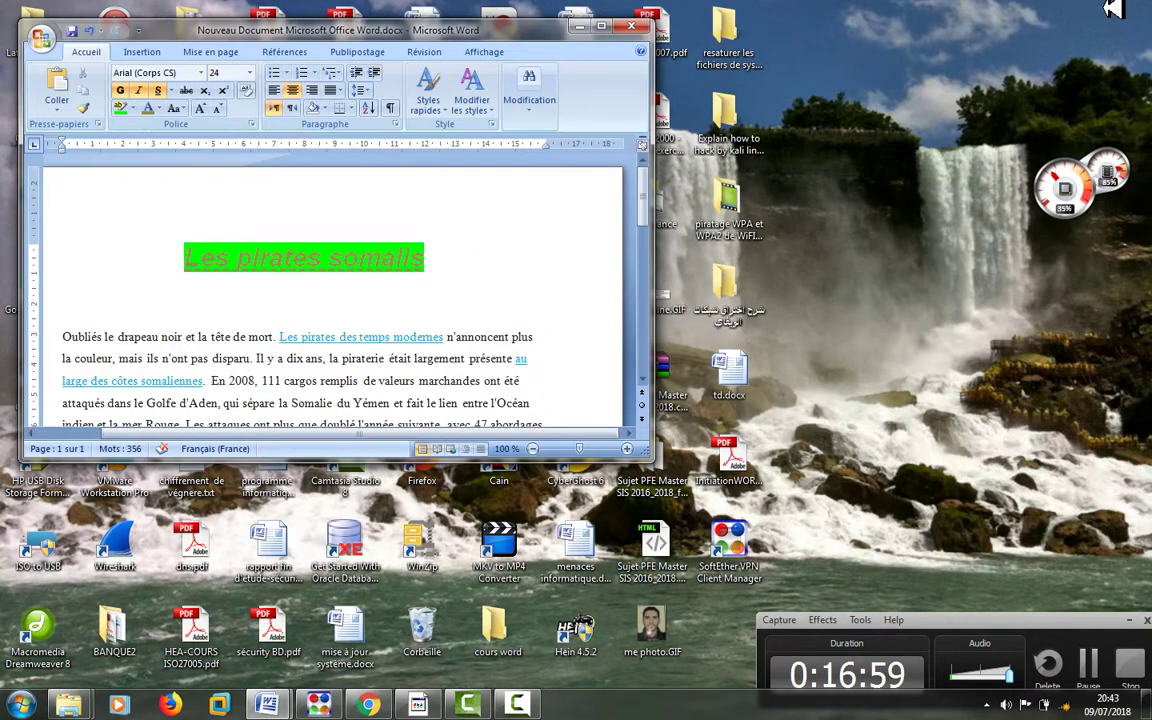
click(640, 21)
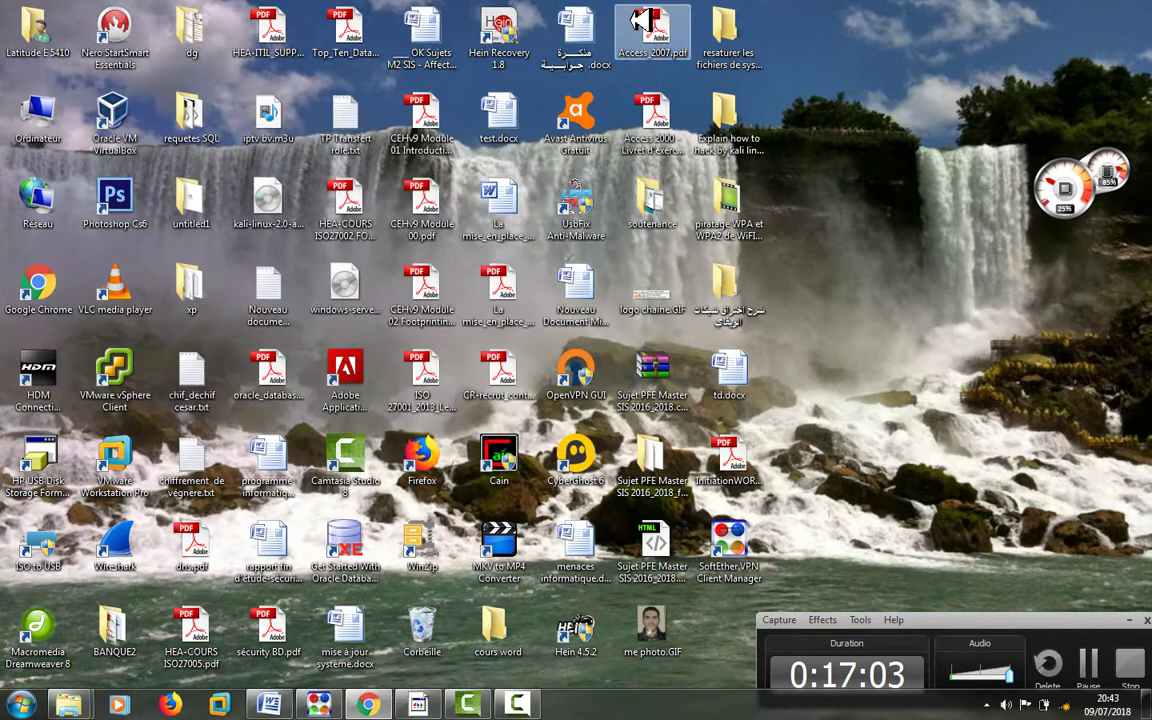
Switch to the Mes vidéos window in Windows Explorer and open the folder "دروس في الوورد".
mouse_move(85, 699)
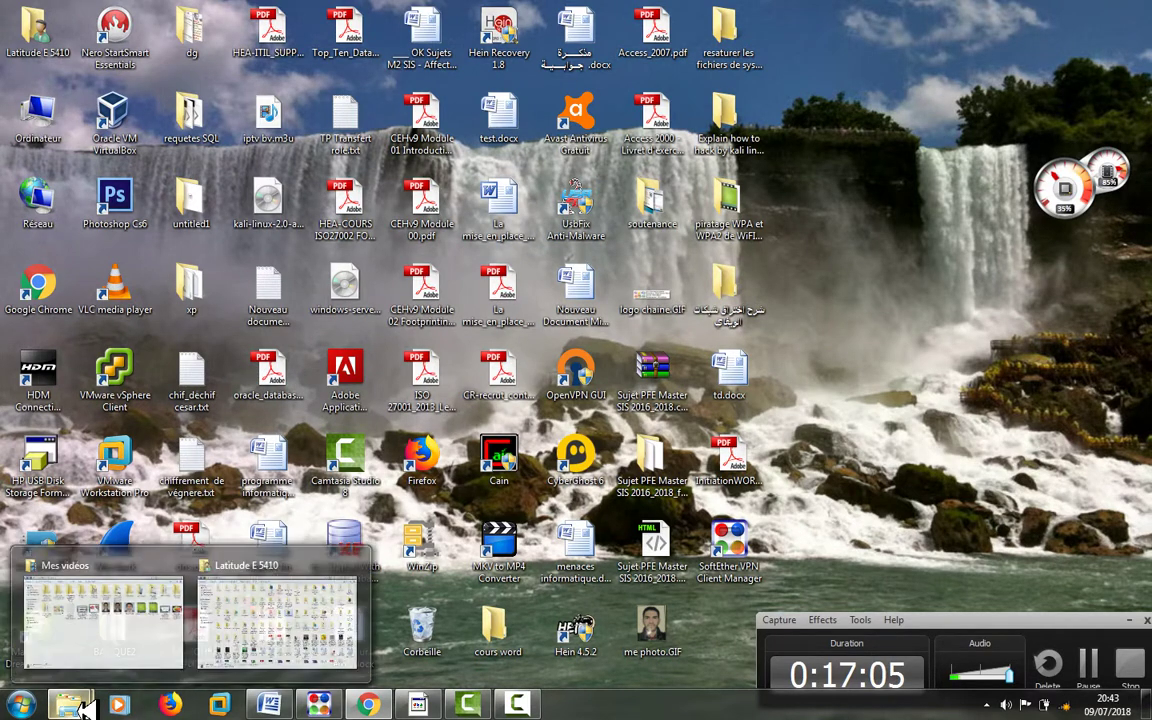
click(145, 657)
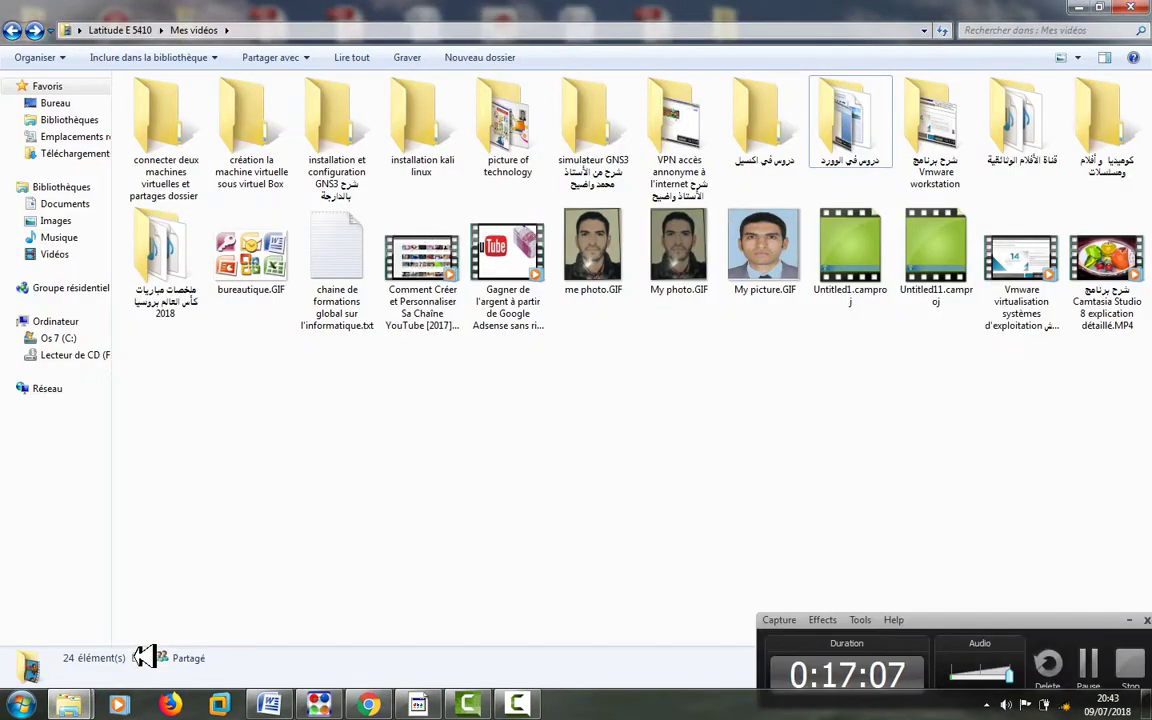
double_click(848, 133)
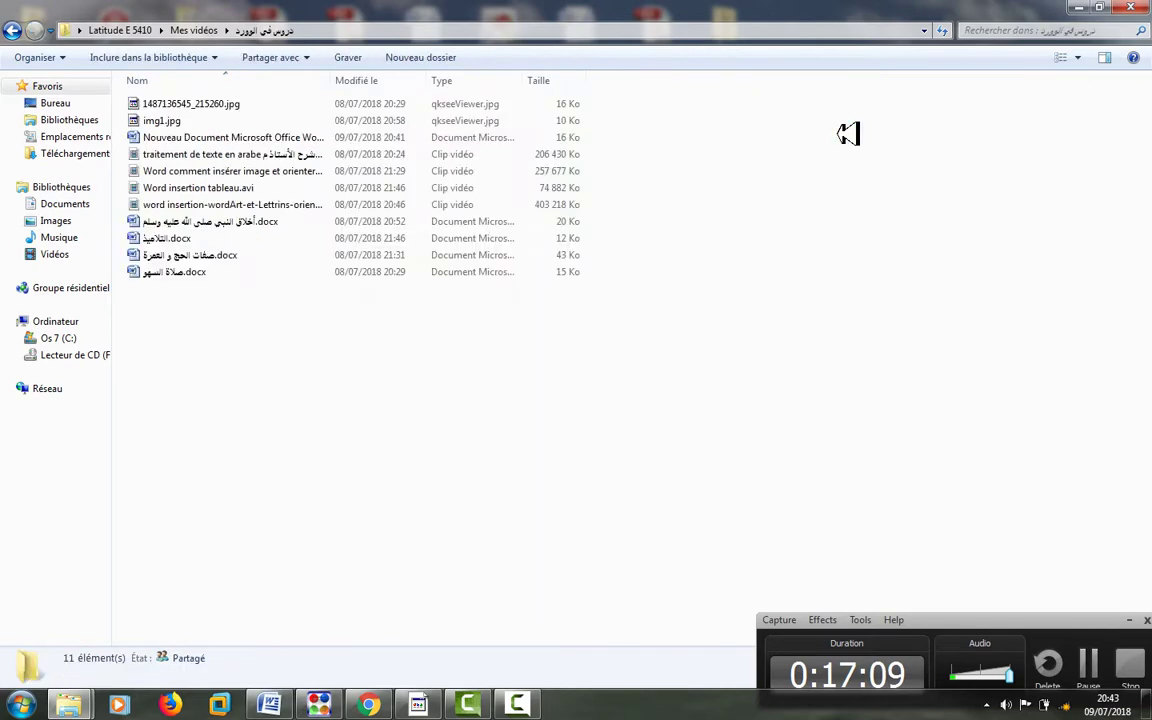
Rename the file "Nouveau Document Microsoft Office Word.docx" as "pirates somalis.docx".
click(255, 138)
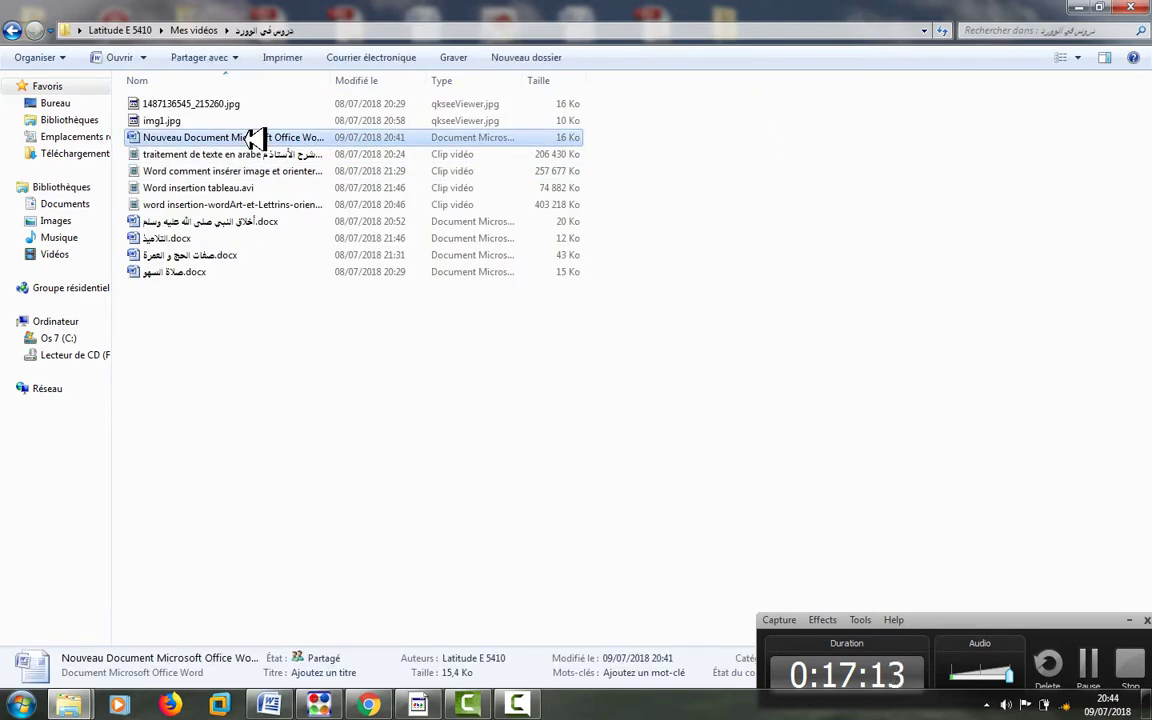
click(255, 138)
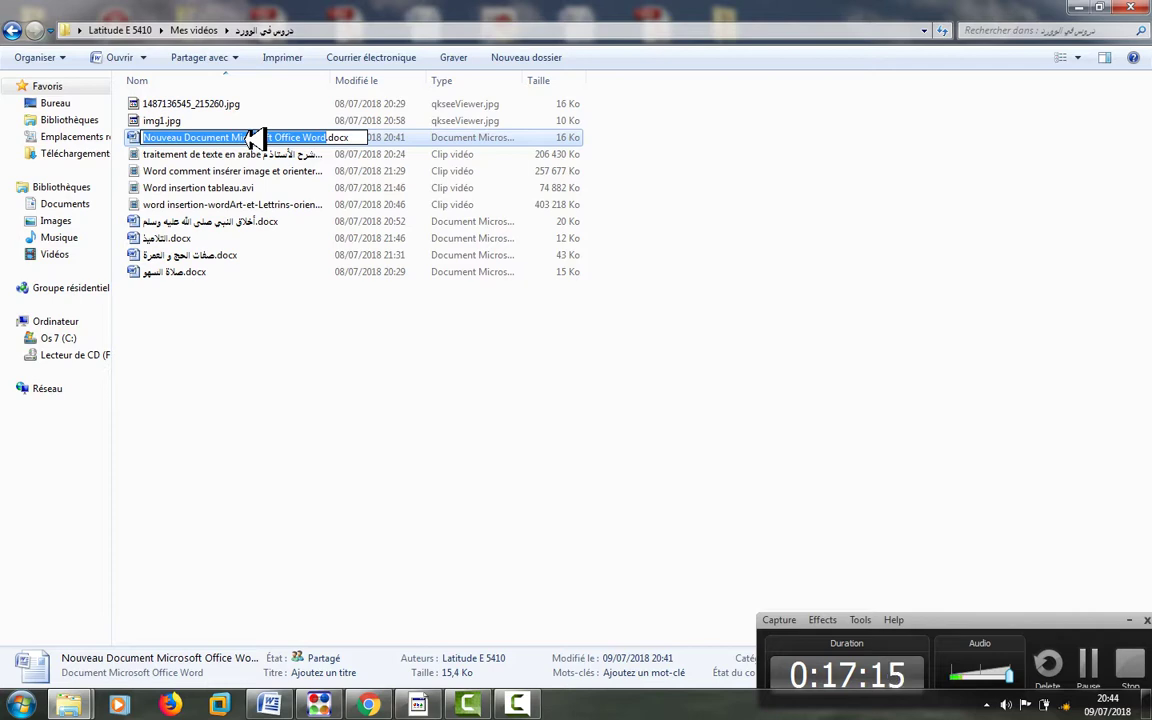
text(pirates)
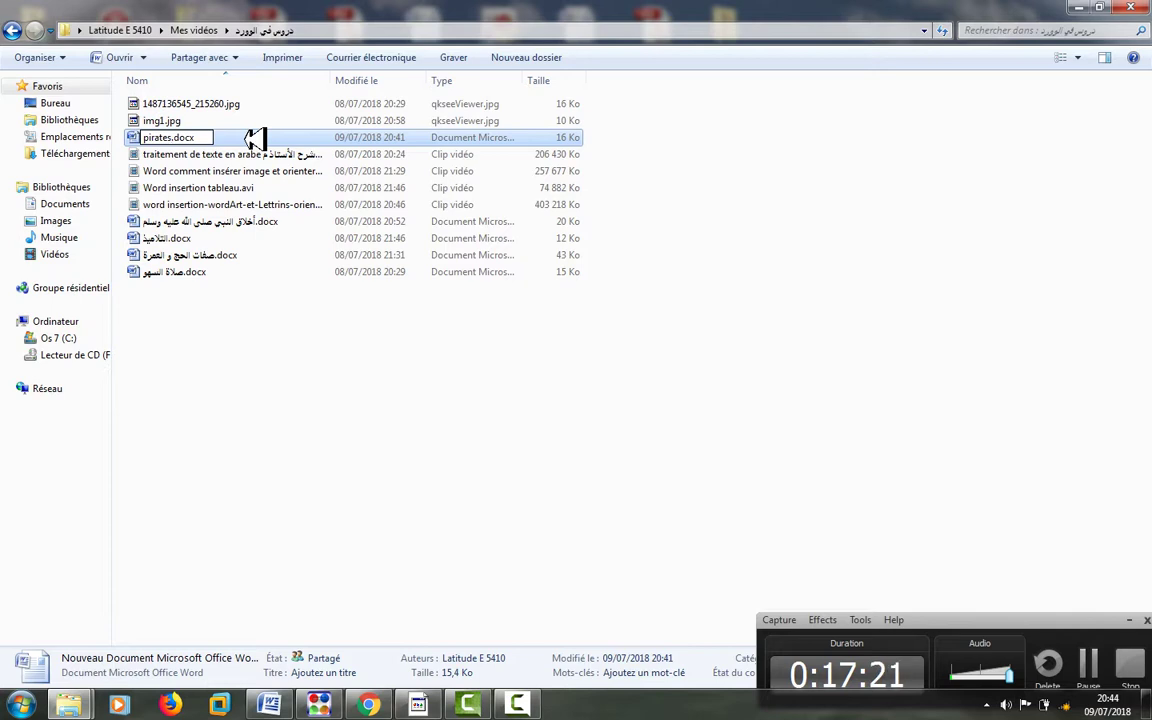
text( somalis)
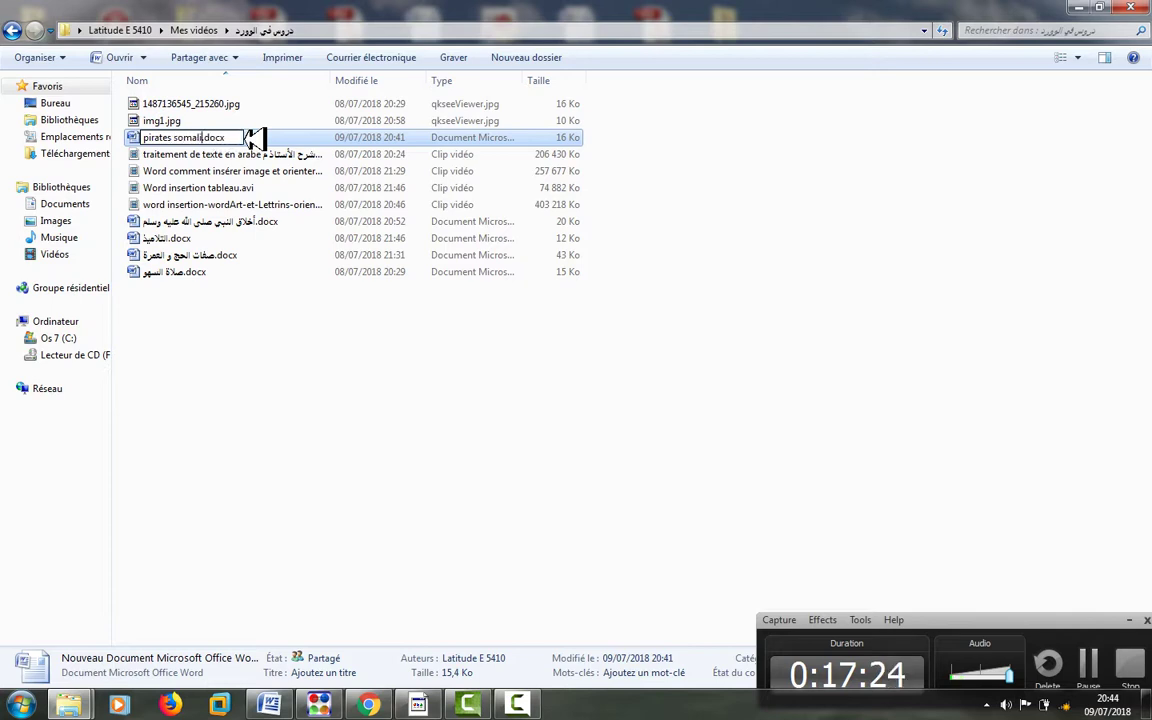
click(295, 389)
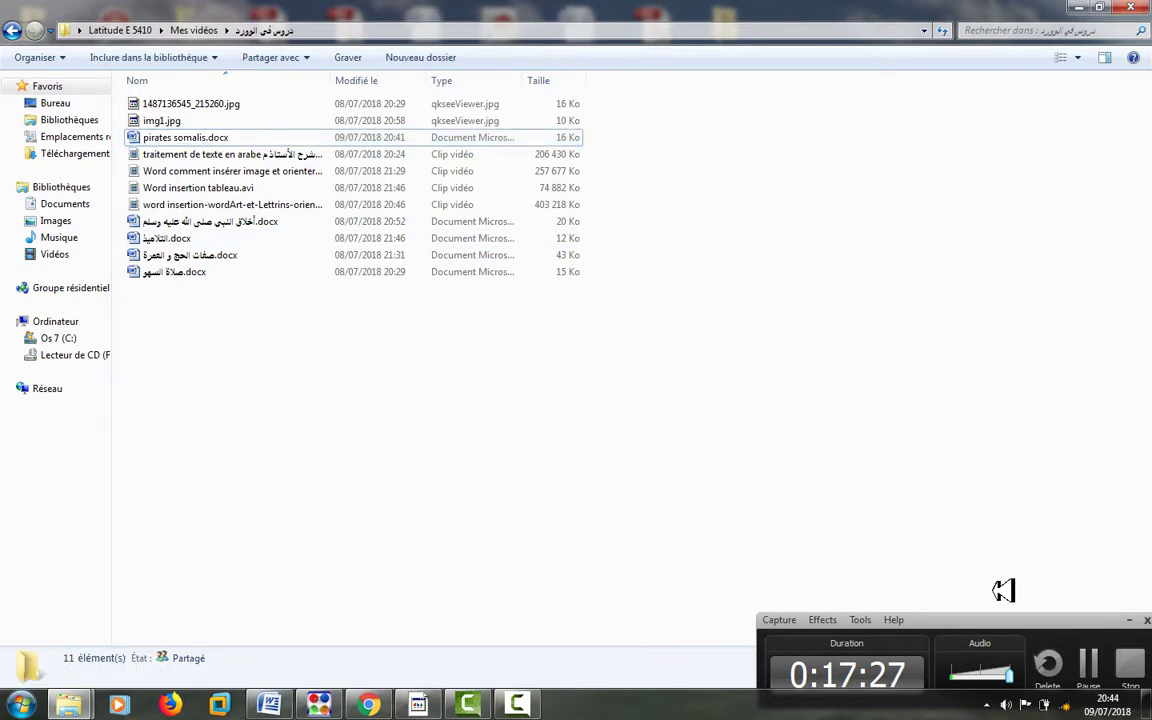